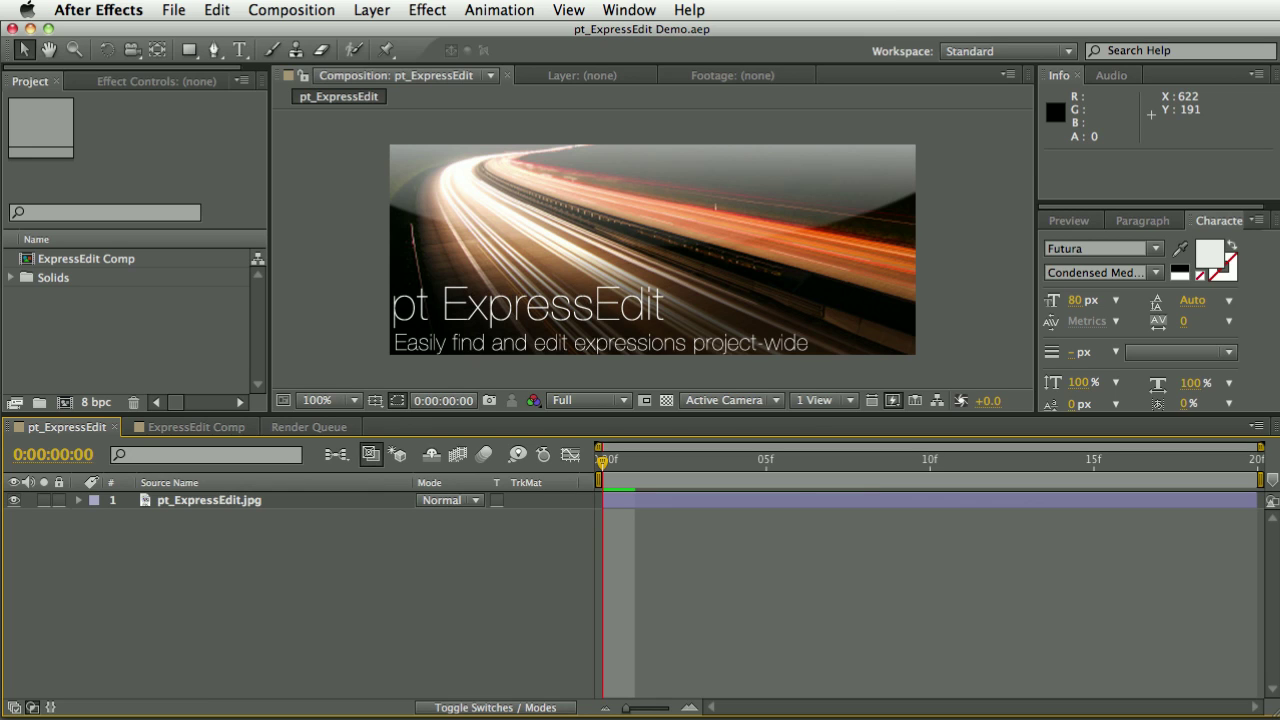
Run the pt_ExpressEdit script from File > Scripts and nudge its palette into place
left_click(172, 10)
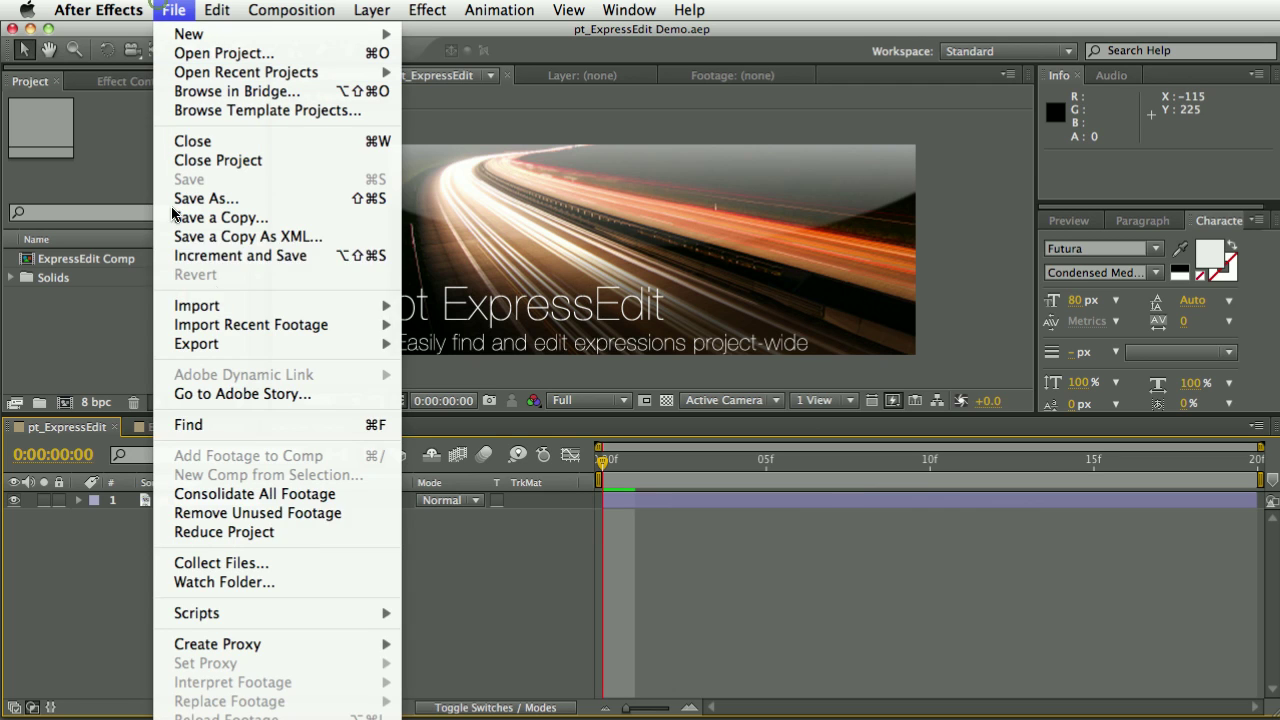
mouse_move(300, 613)
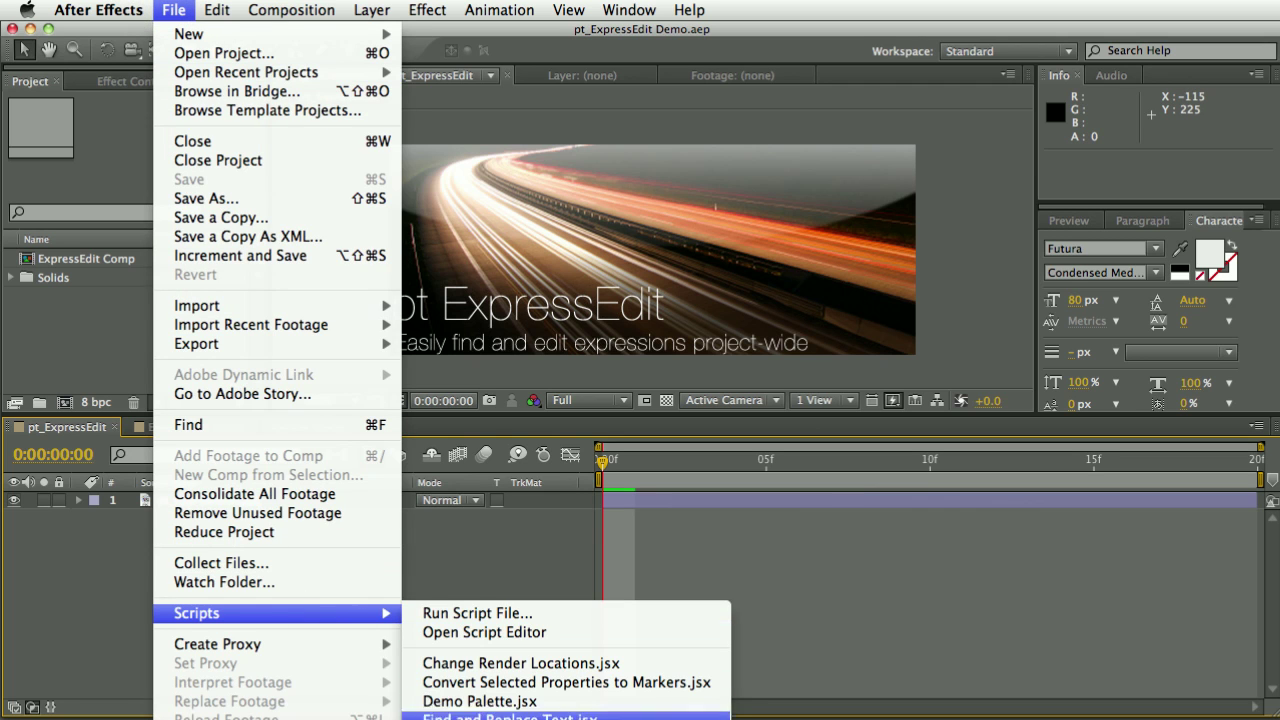
left_click(410, 687)
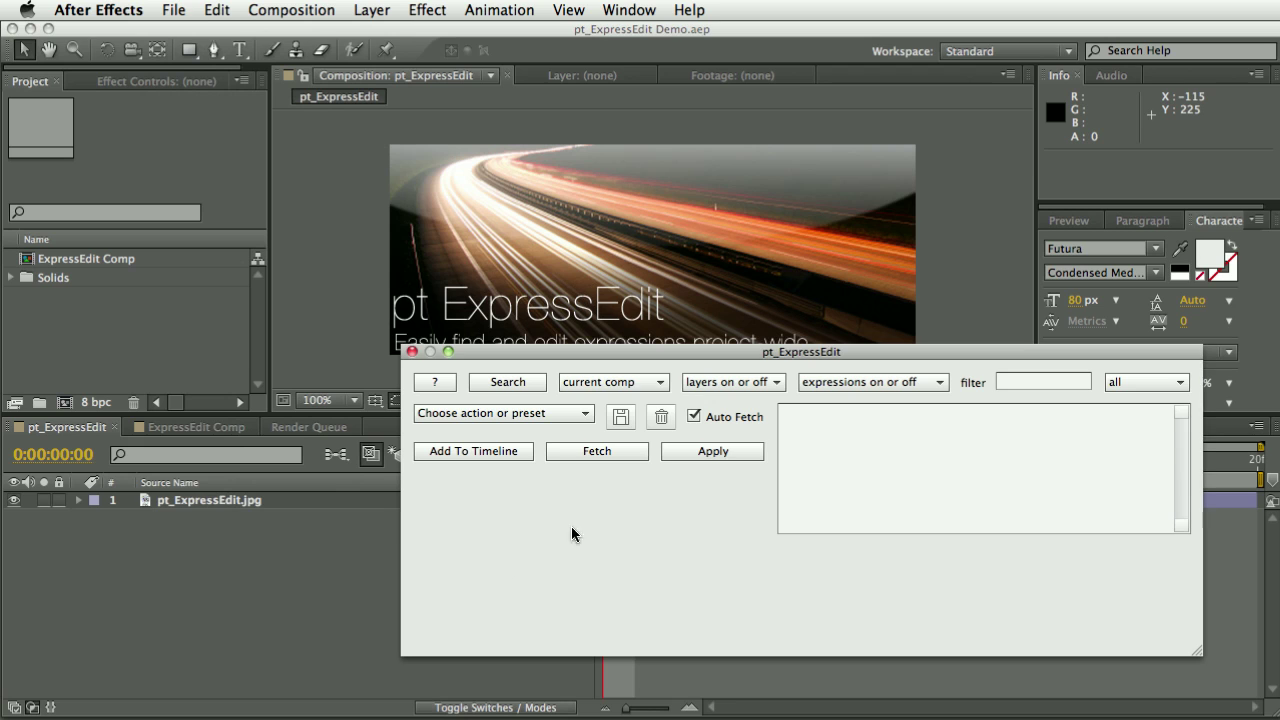
left_click_drag(675, 347, 698, 362)
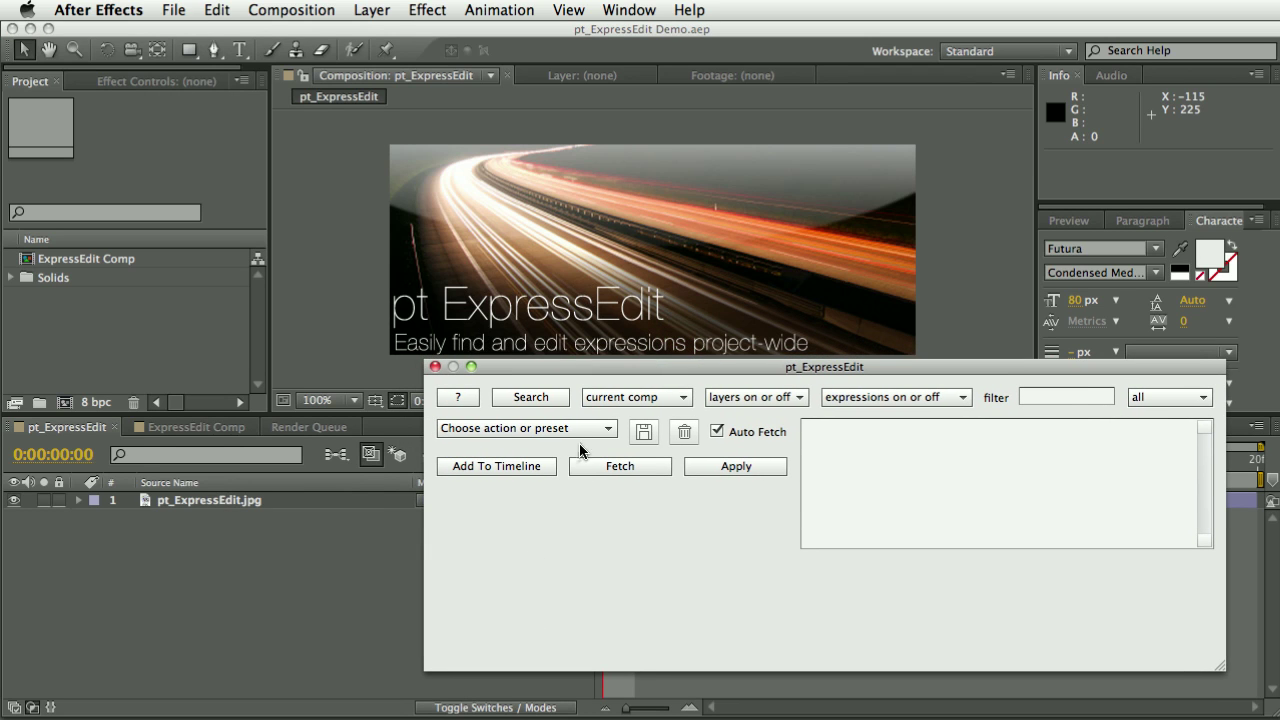
Review pt_ExpressEdit's help and preferences, then close the help window
left_click(457, 396)
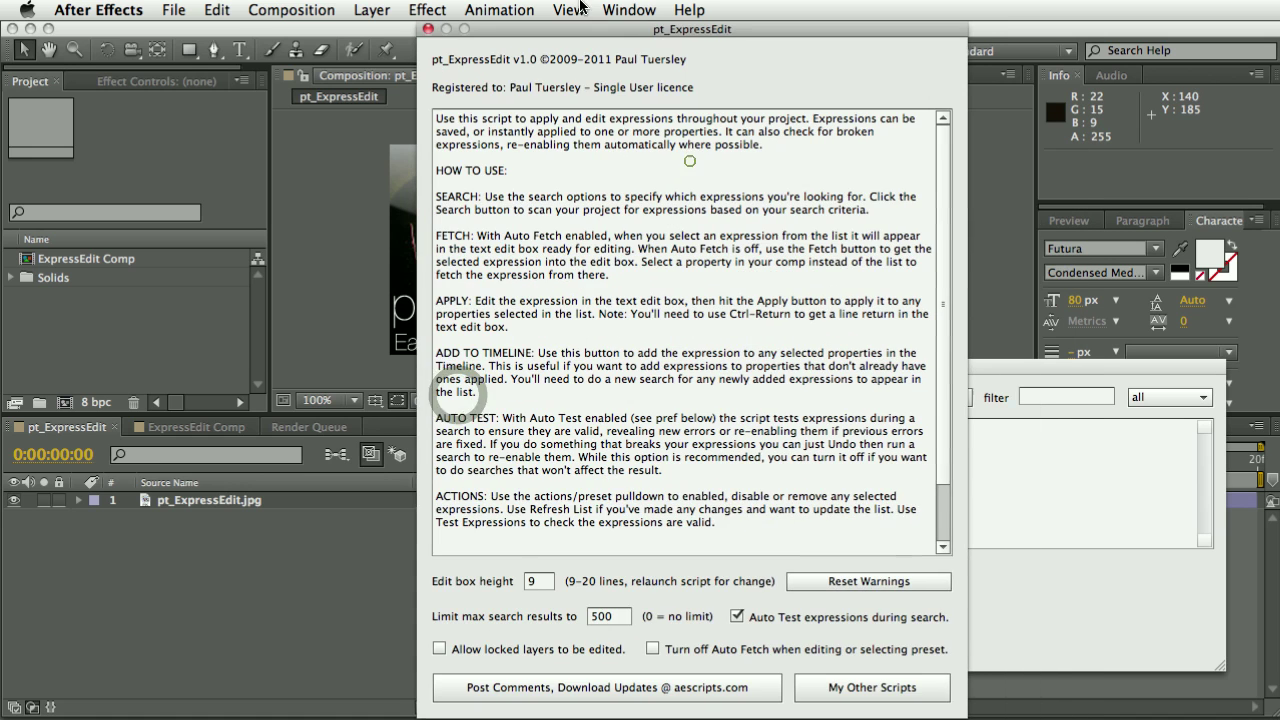
left_click(691, 163)
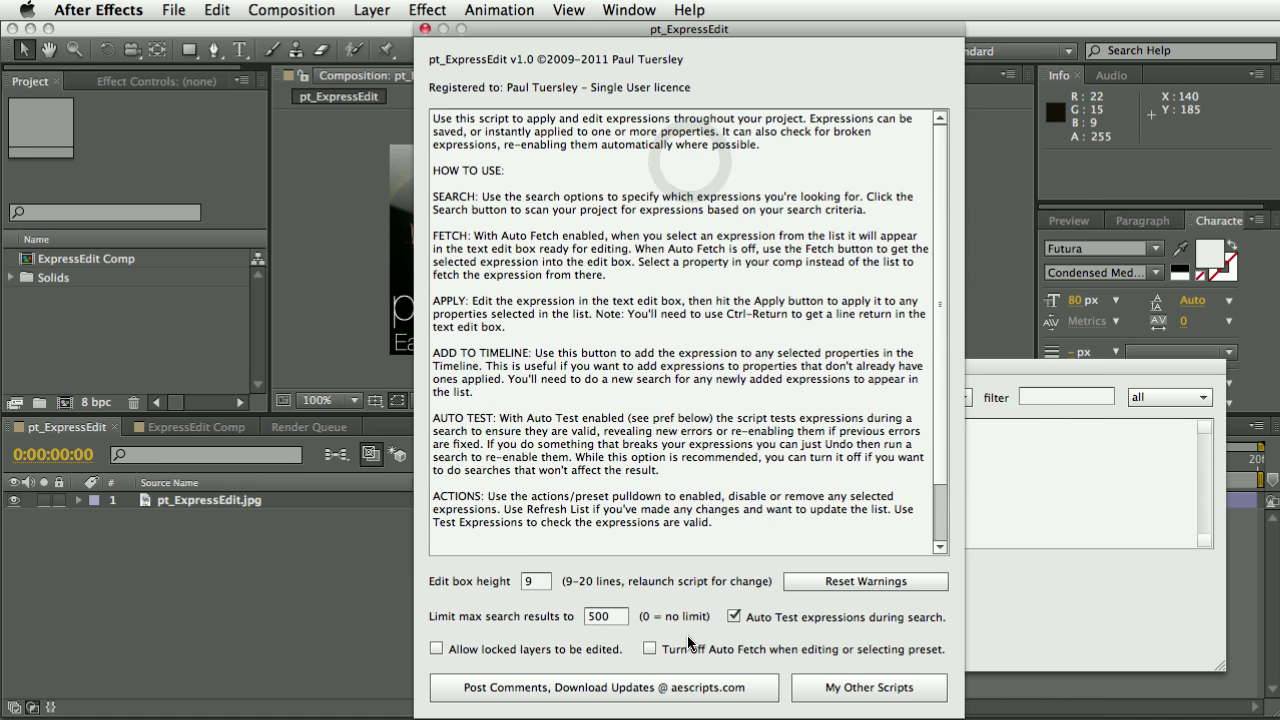
left_click(513, 682)
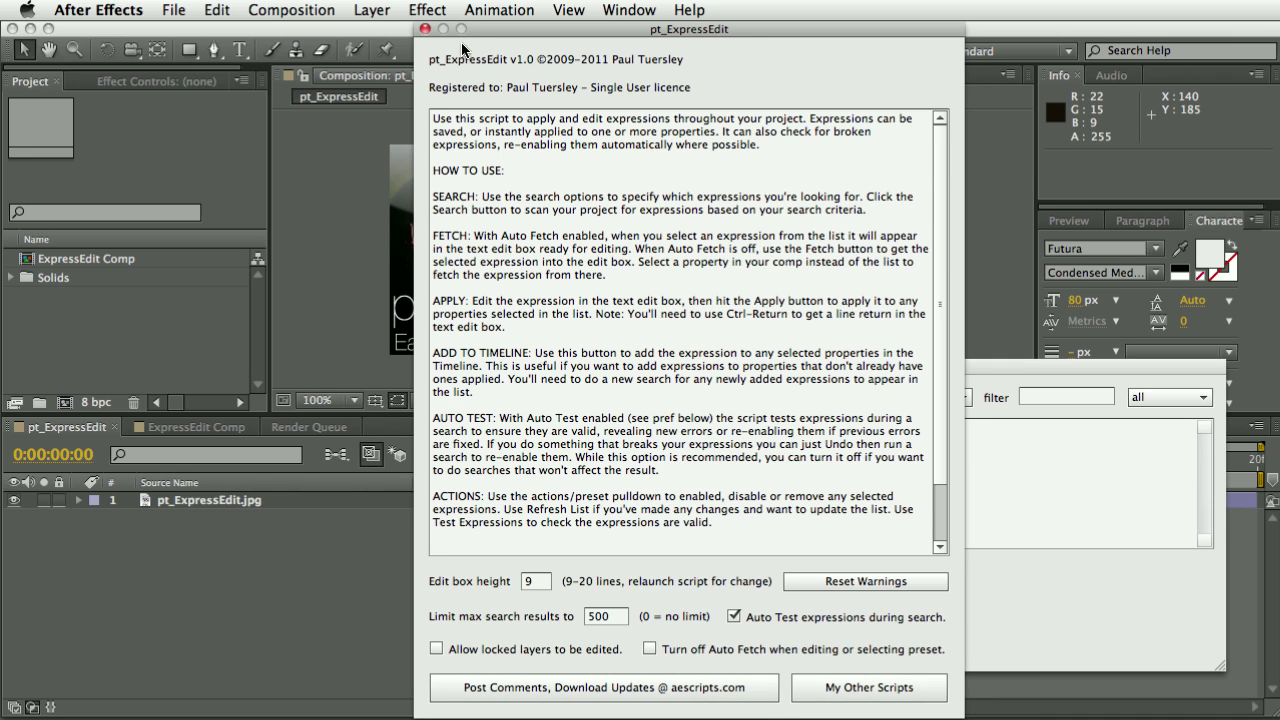
left_click(424, 30)
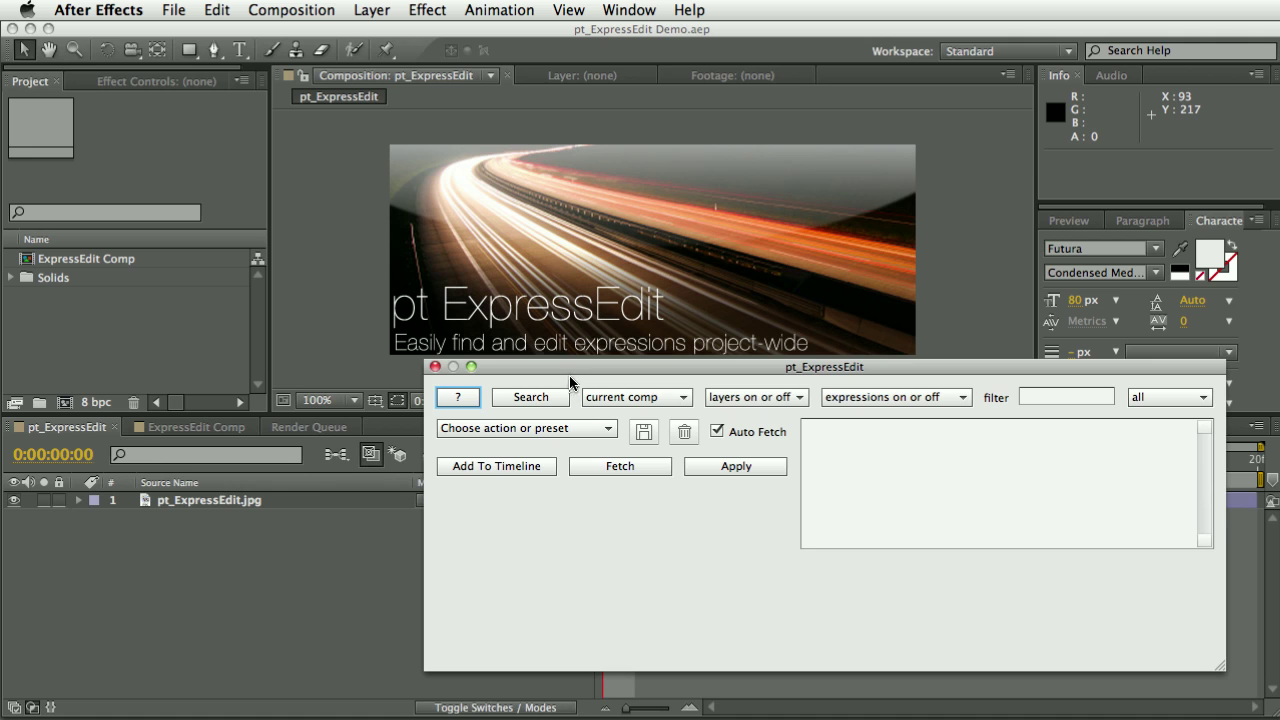
Open ExpressEdit Comp and display the Control Layer's Area and Wiggle Amount sliders
left_click_drag(572, 383, 614, 663)
double_click(104, 259)
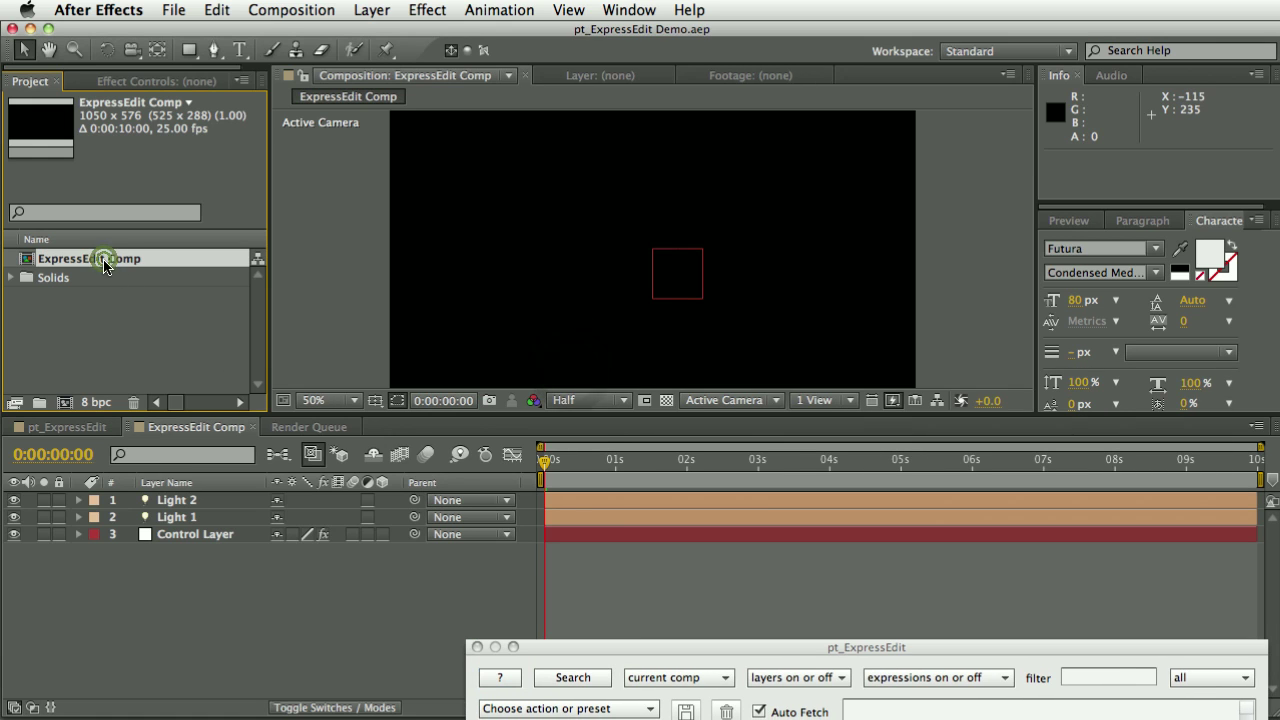
left_click(195, 502)
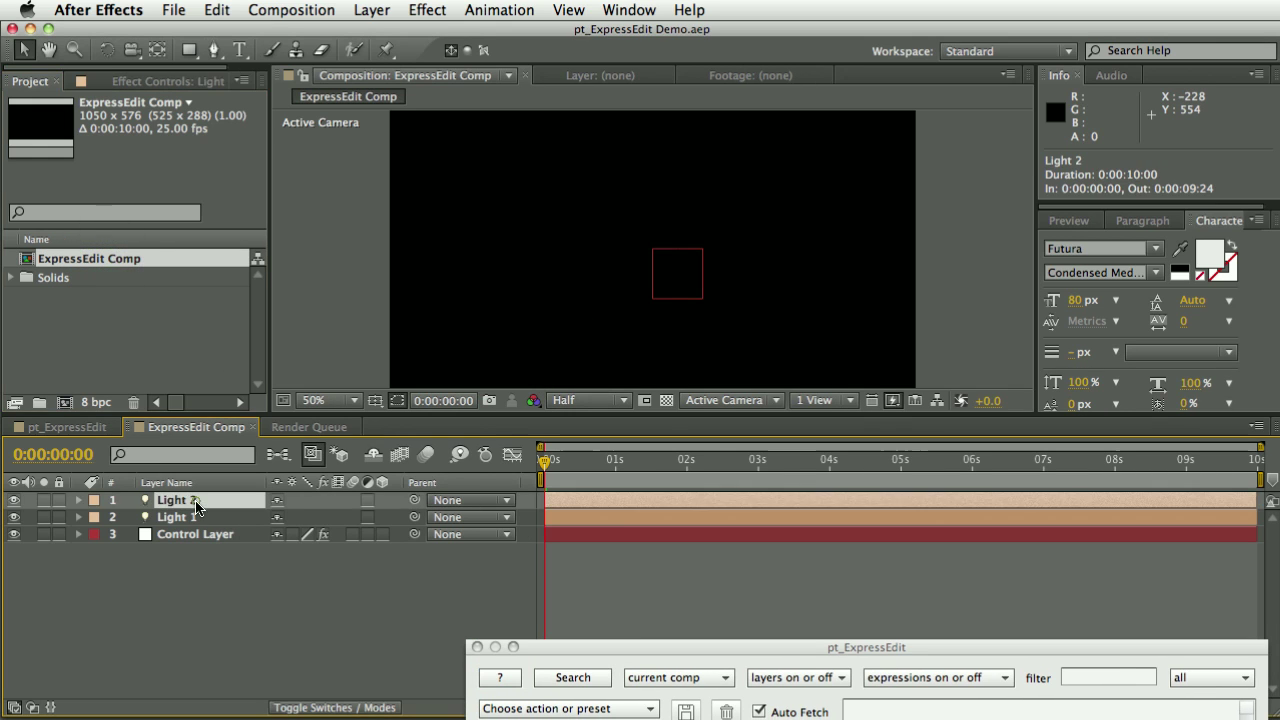
left_click(197, 517)
left_click(215, 534)
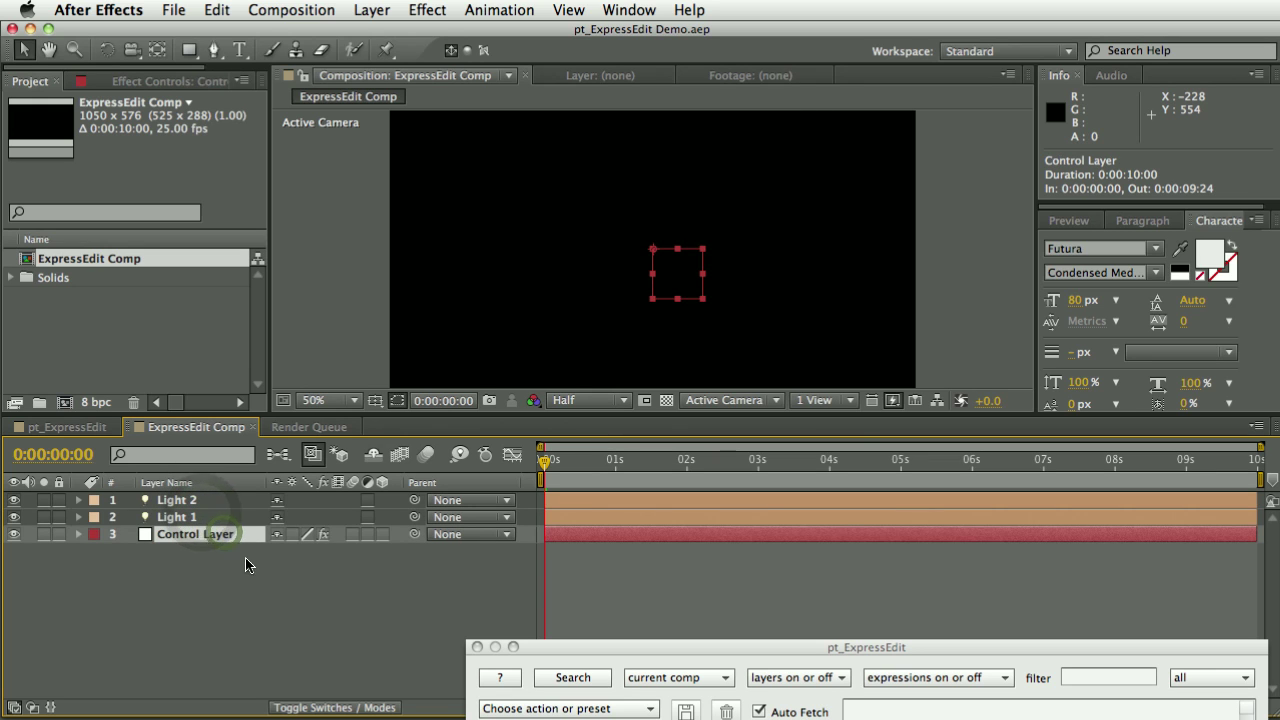
double_click(228, 538)
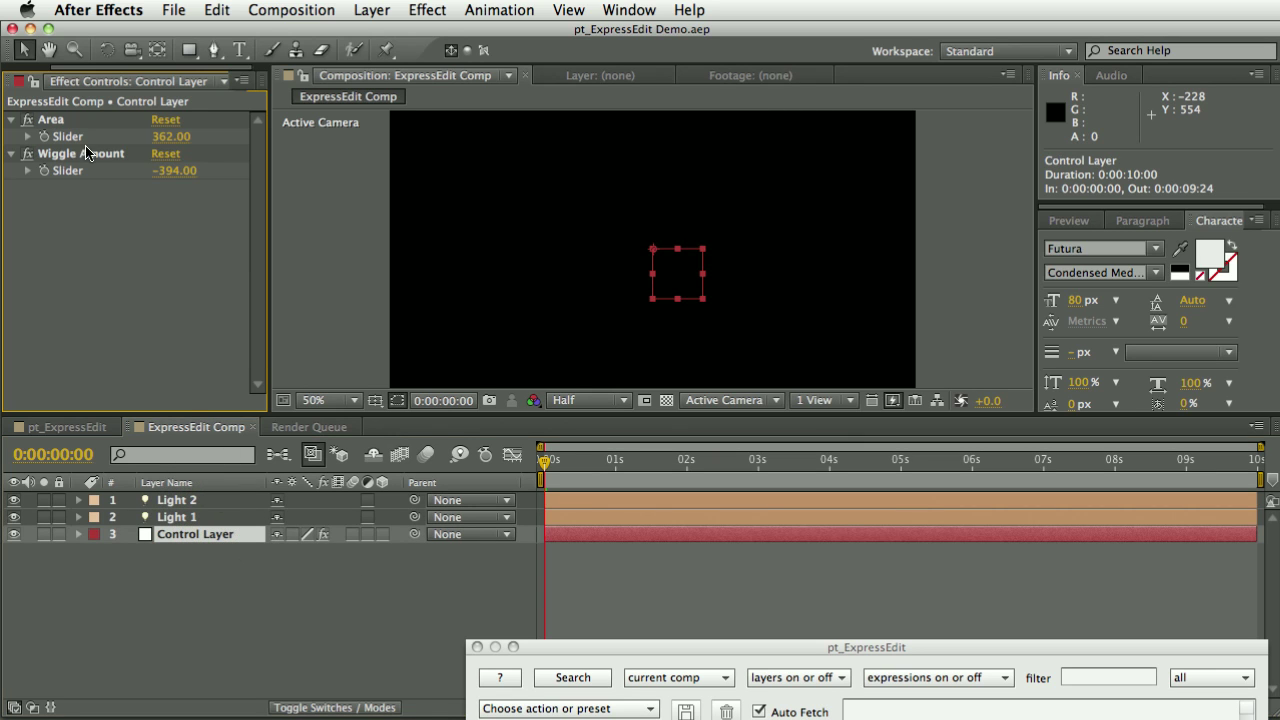
left_click(342, 588)
Create White Solid 4 via Layer > New > Solid and move it below Control Layer
left_click(360, 8)
mouse_move(372, 31)
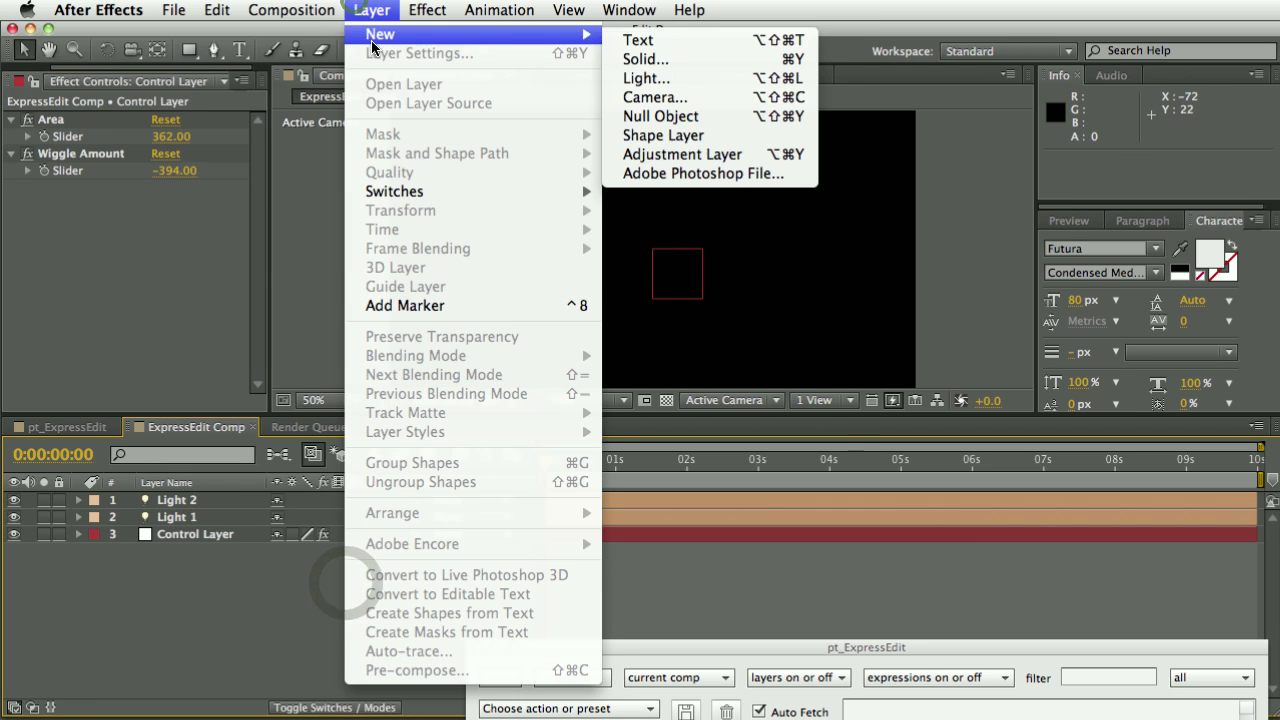
left_click(642, 55)
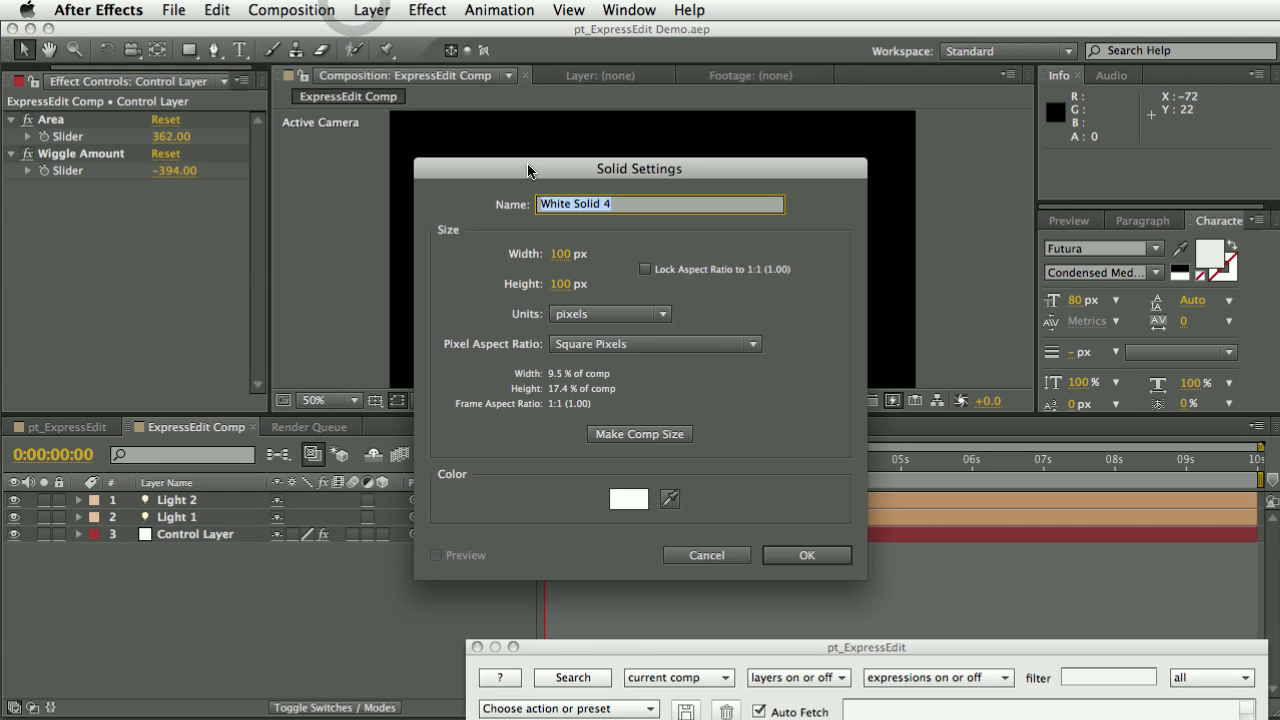
left_click(807, 555)
left_click_drag(240, 506, 243, 574)
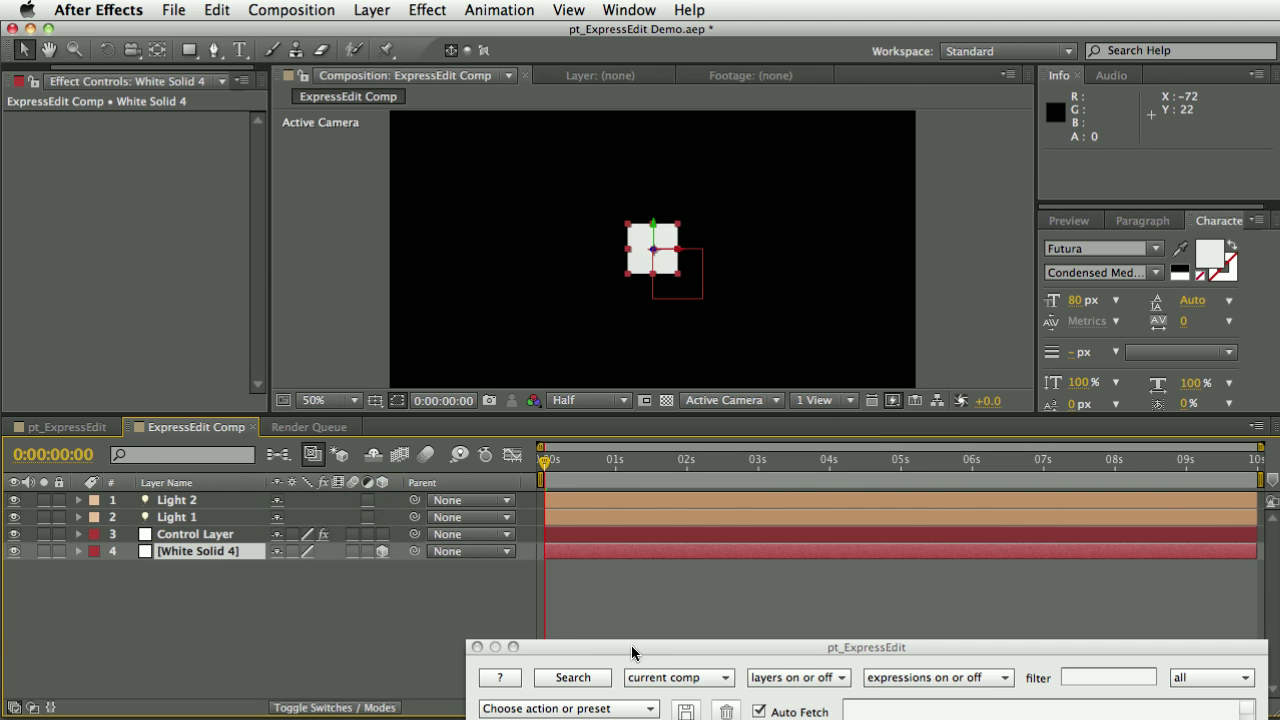
left_click_drag(631, 653, 626, 457)
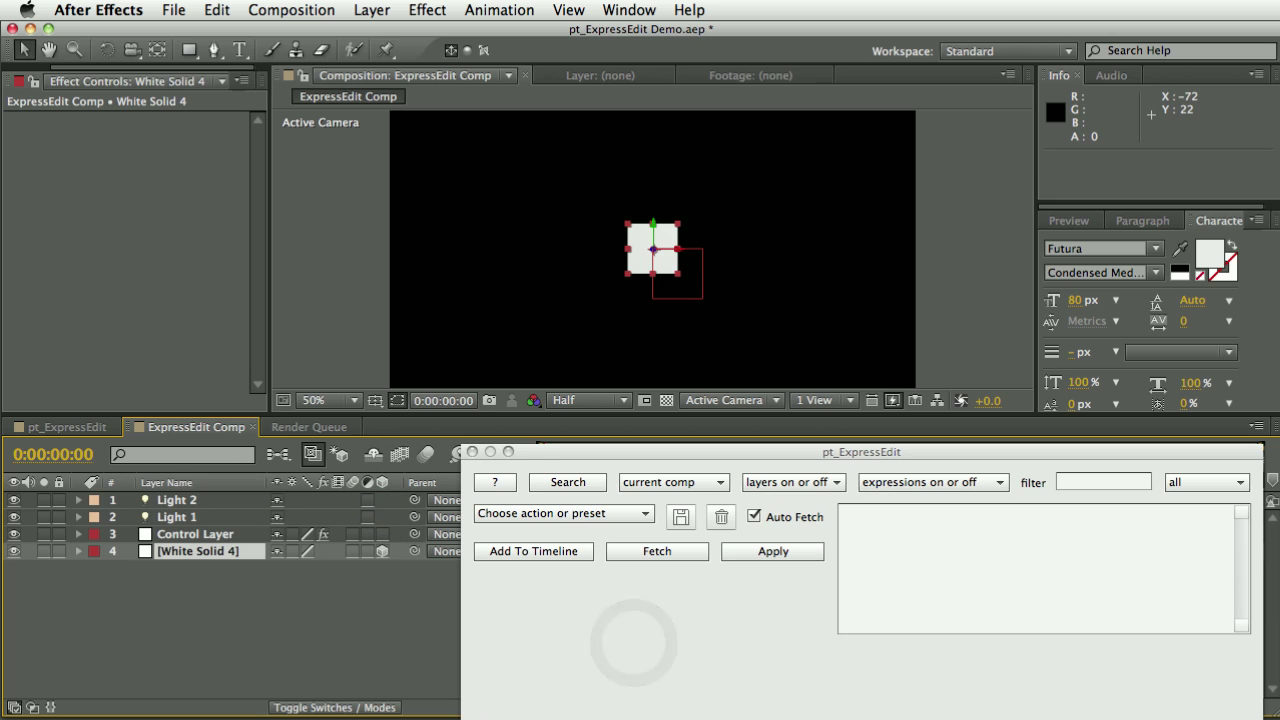
left_click_drag(1260, 716, 1248, 663)
left_click_drag(874, 457, 939, 496)
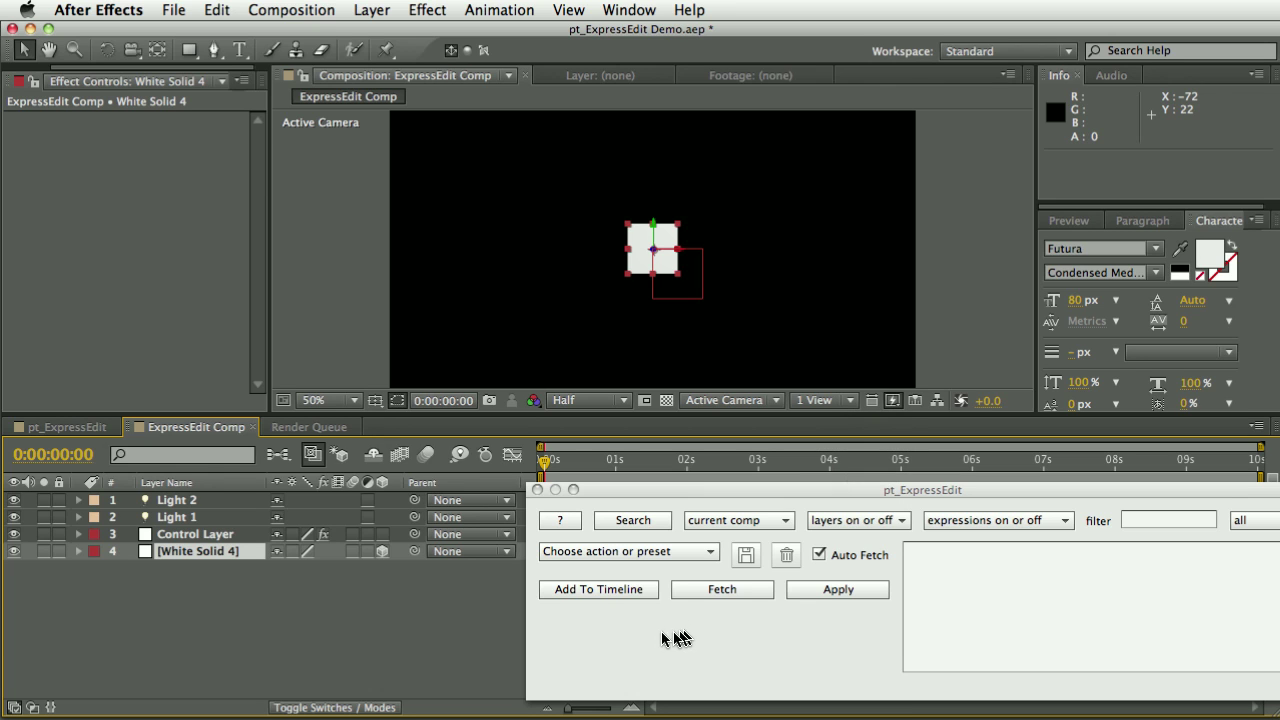
Add the 3D Position Random Wiggle preset to White Solid 4's Position property
left_click(640, 552)
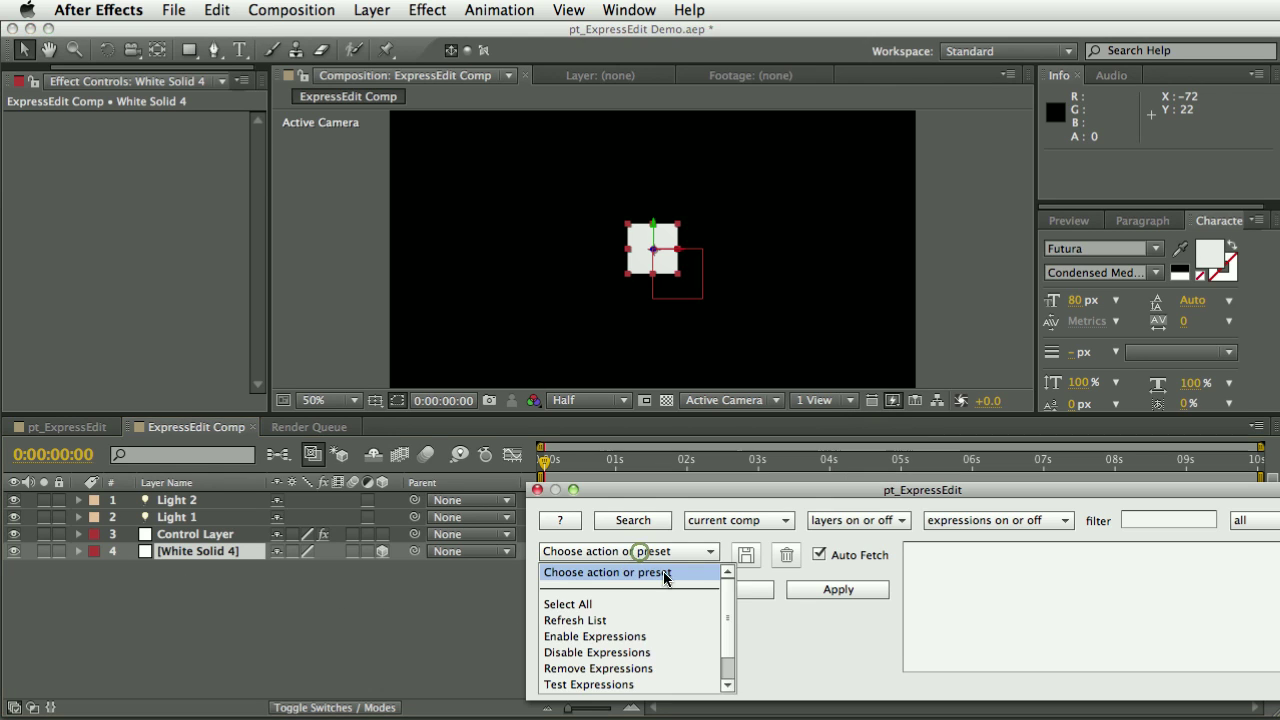
left_click(634, 684)
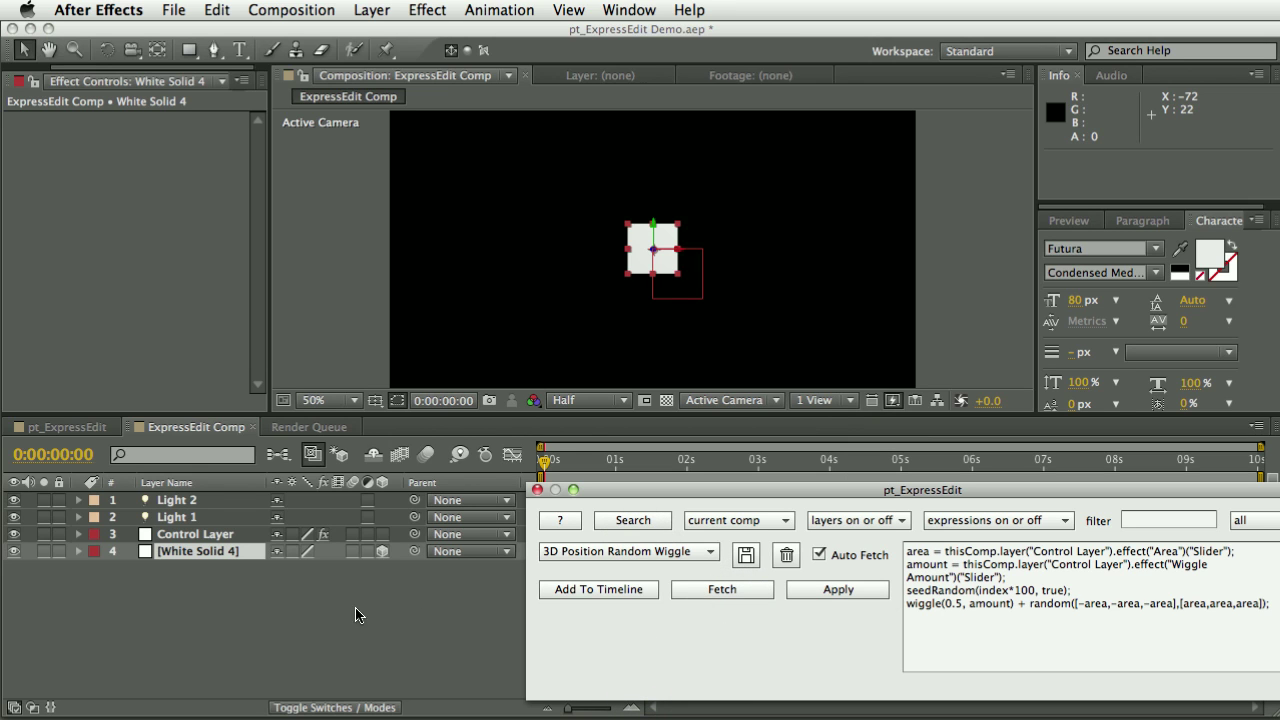
left_click(235, 553)
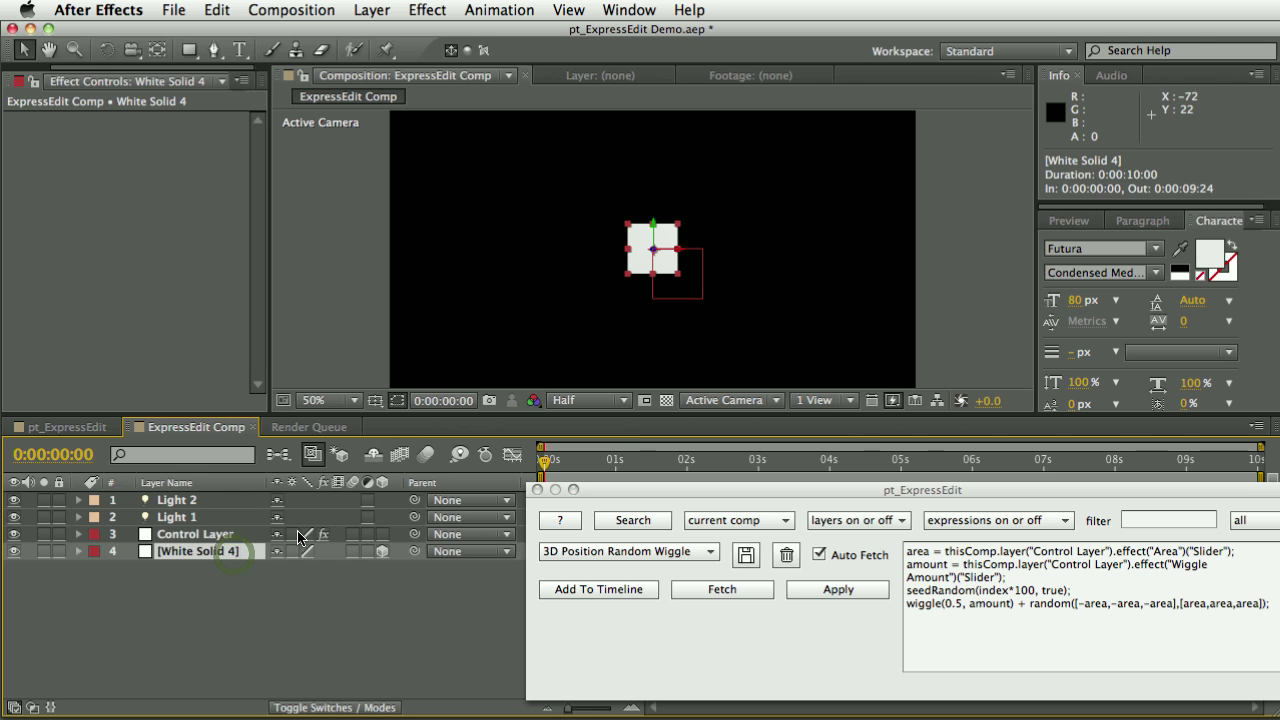
key("p")
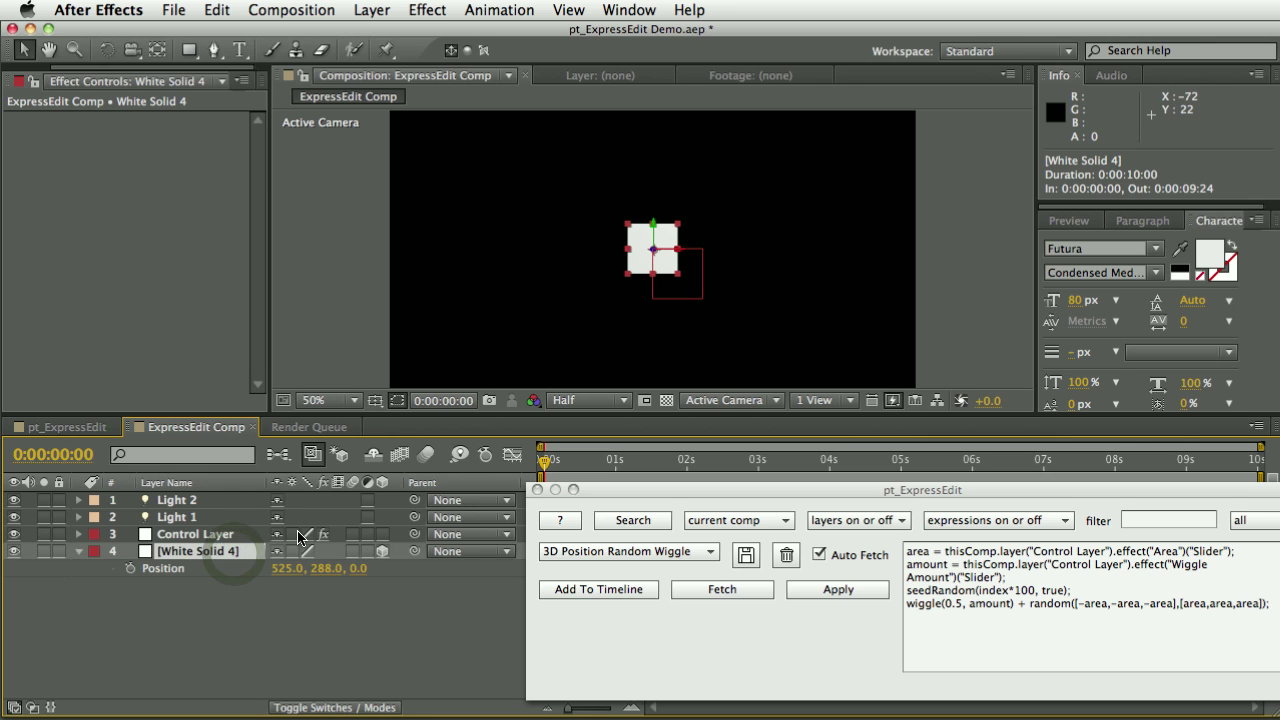
left_click(167, 571)
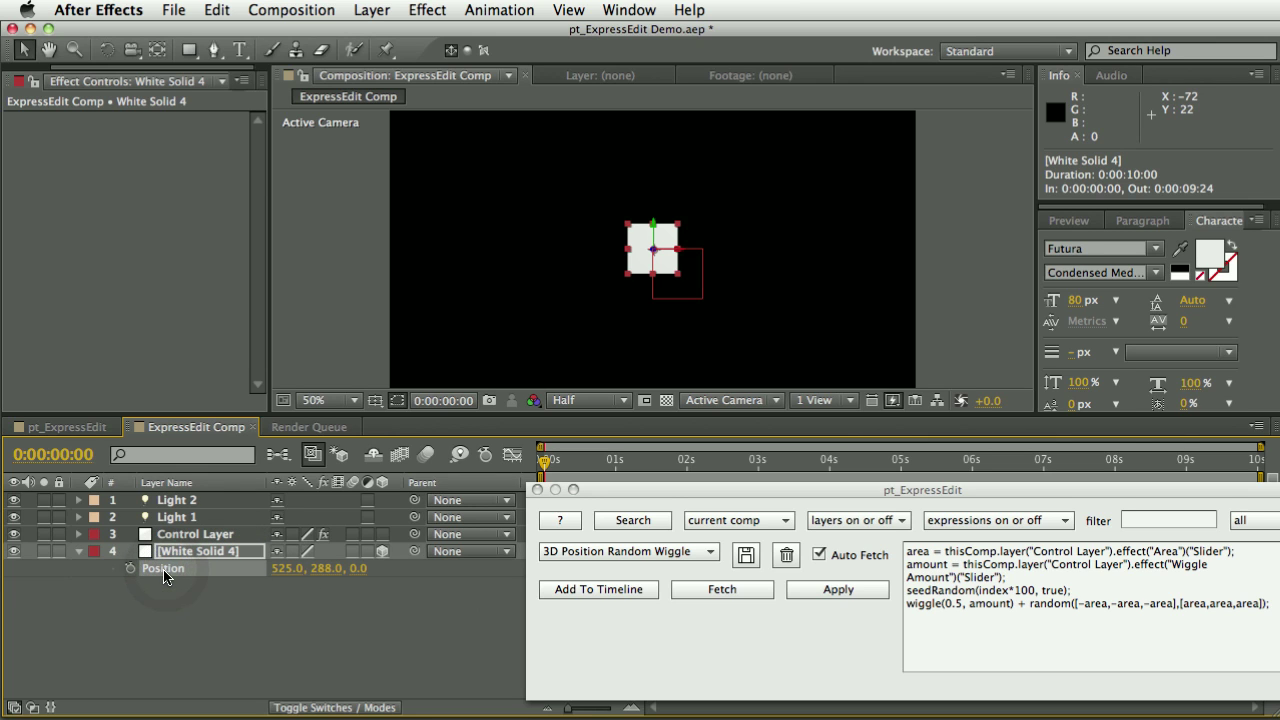
left_click(611, 590)
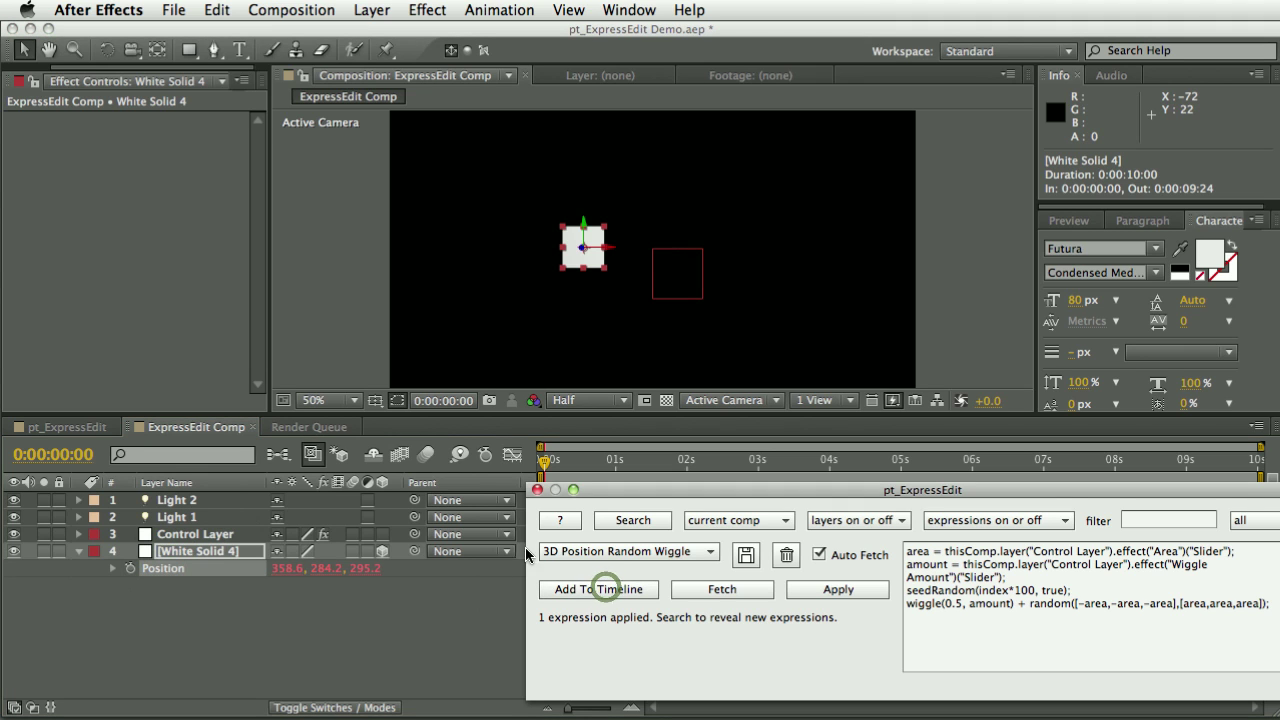
left_click_drag(601, 490, 687, 611)
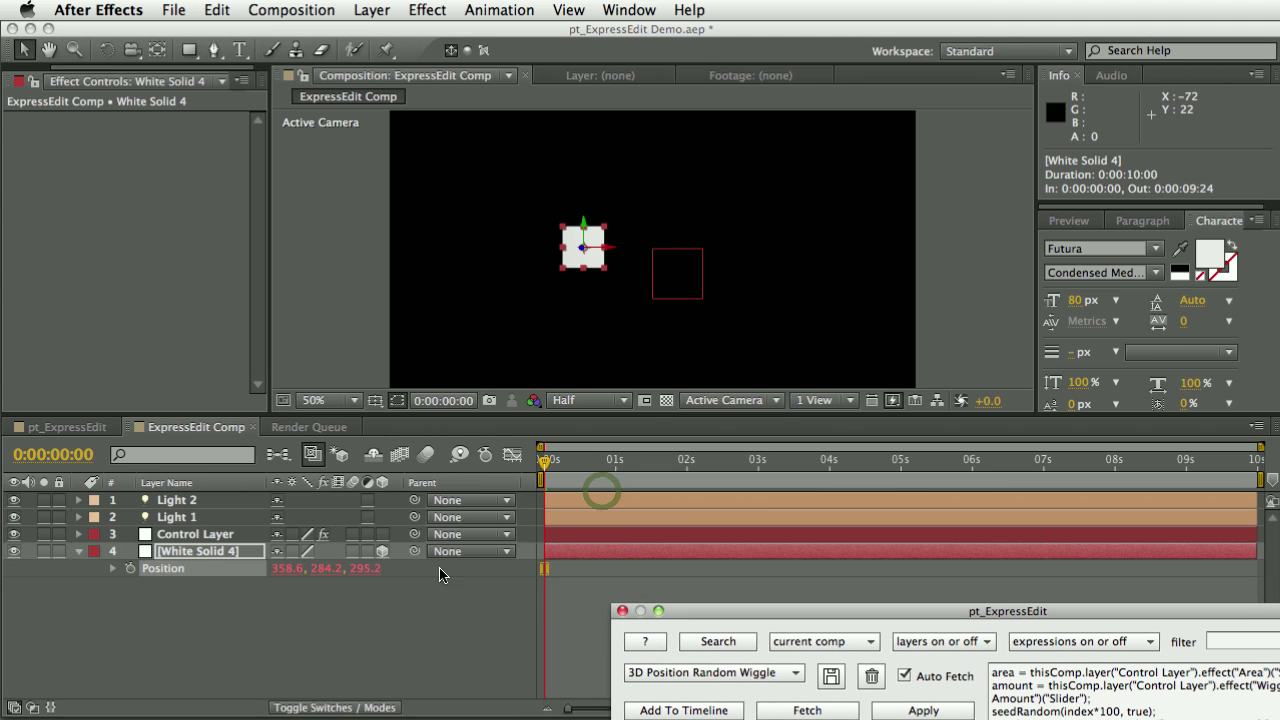
left_click(113, 568)
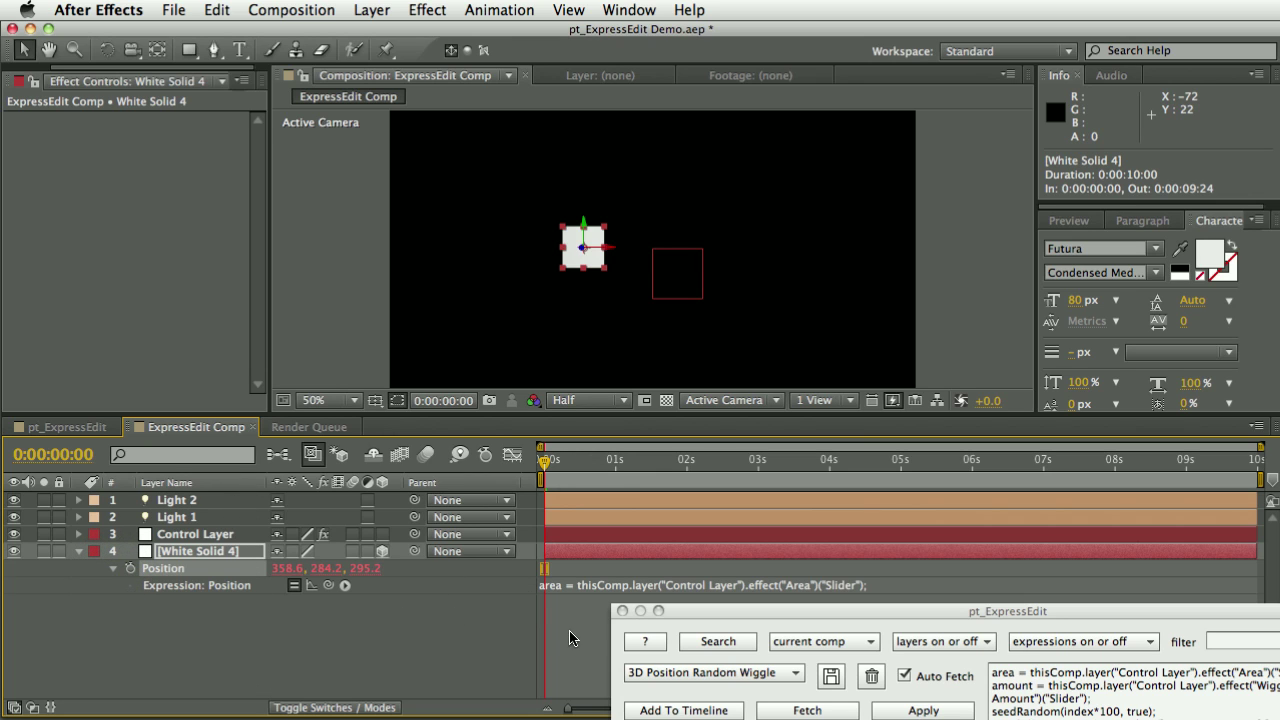
left_click(113, 570)
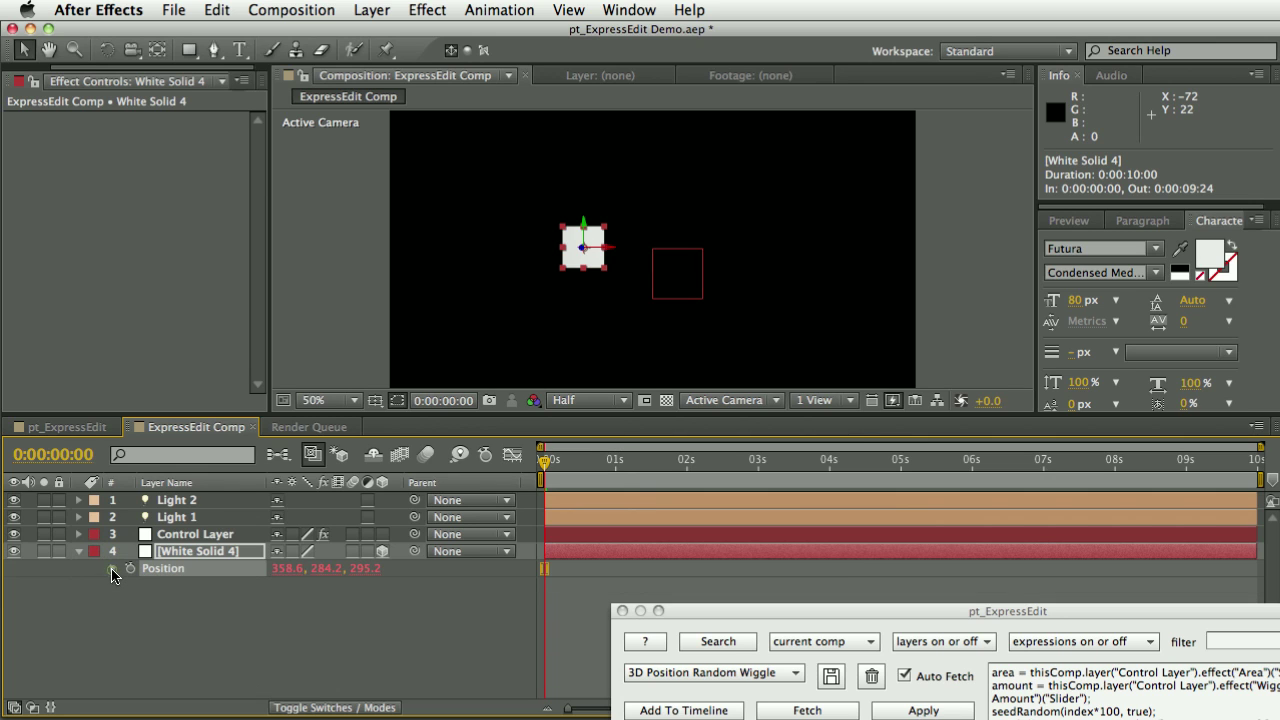
Give White Solid 4's Orientation the expression wiggle(1,30)
left_click_drag(719, 614, 754, 607)
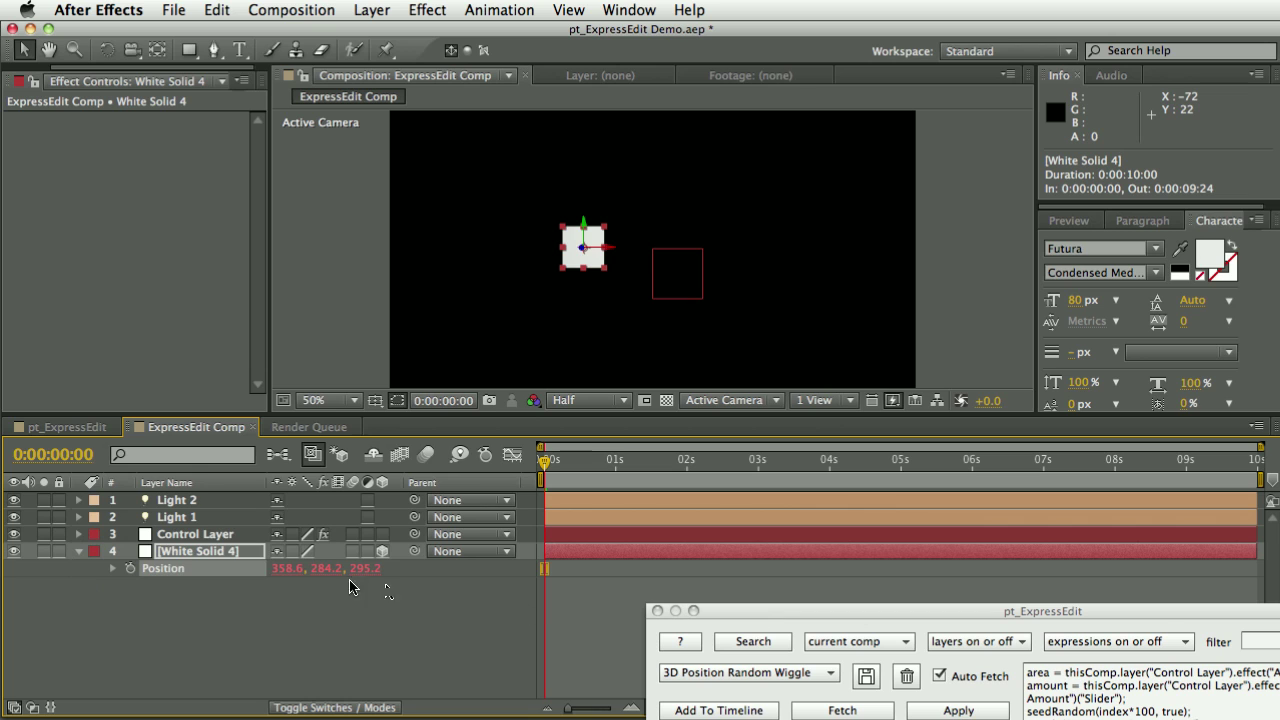
left_click(217, 551)
key("r")
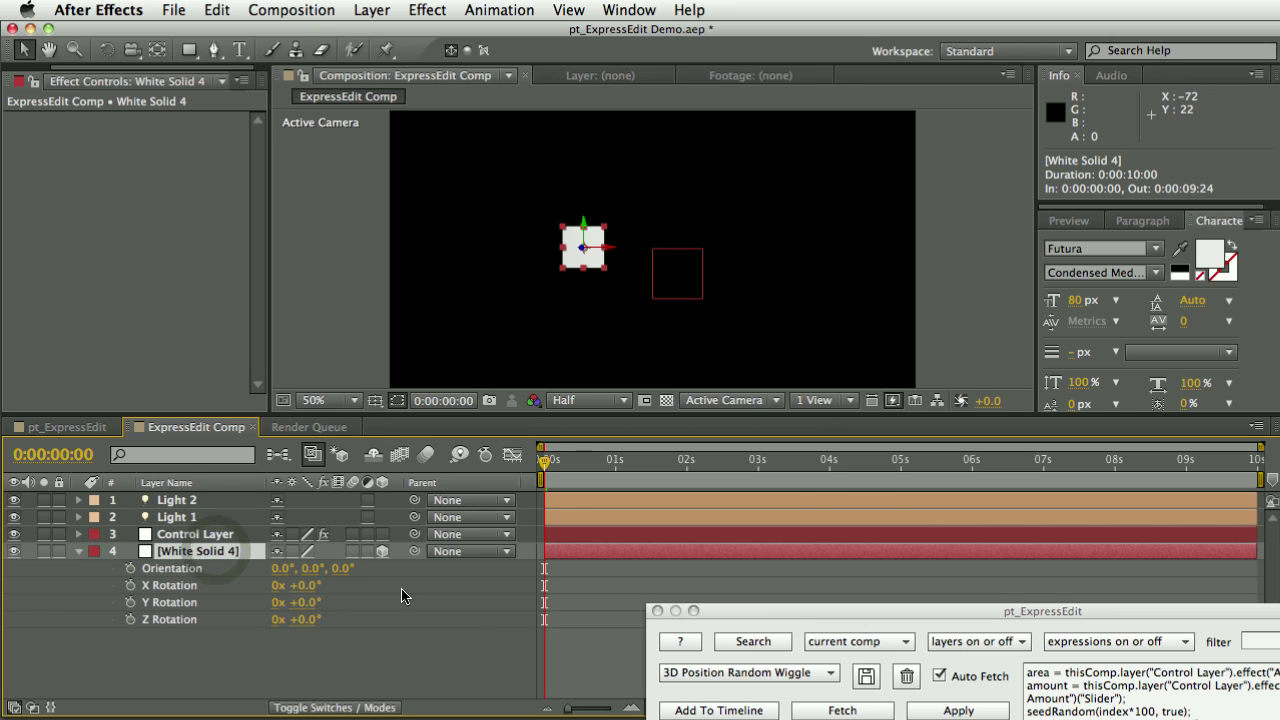
left_click(130, 568, "alt")
type("wiggle(1,30);")
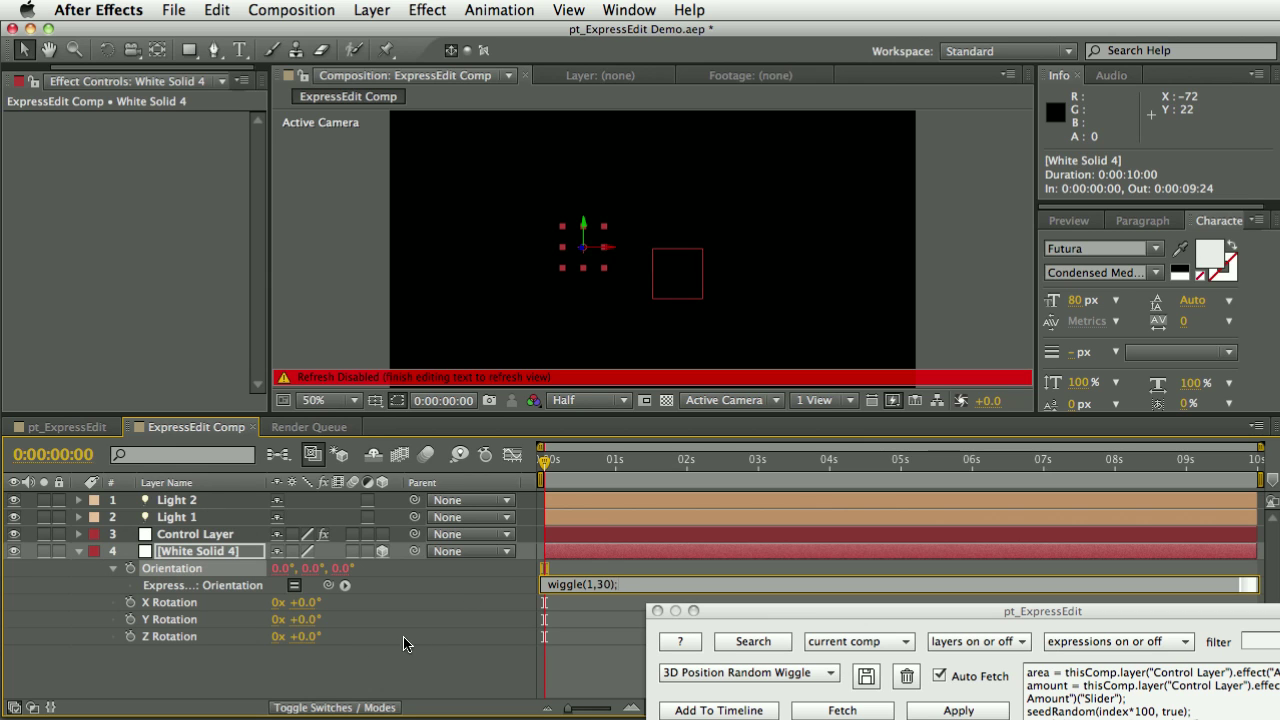
left_click(404, 638)
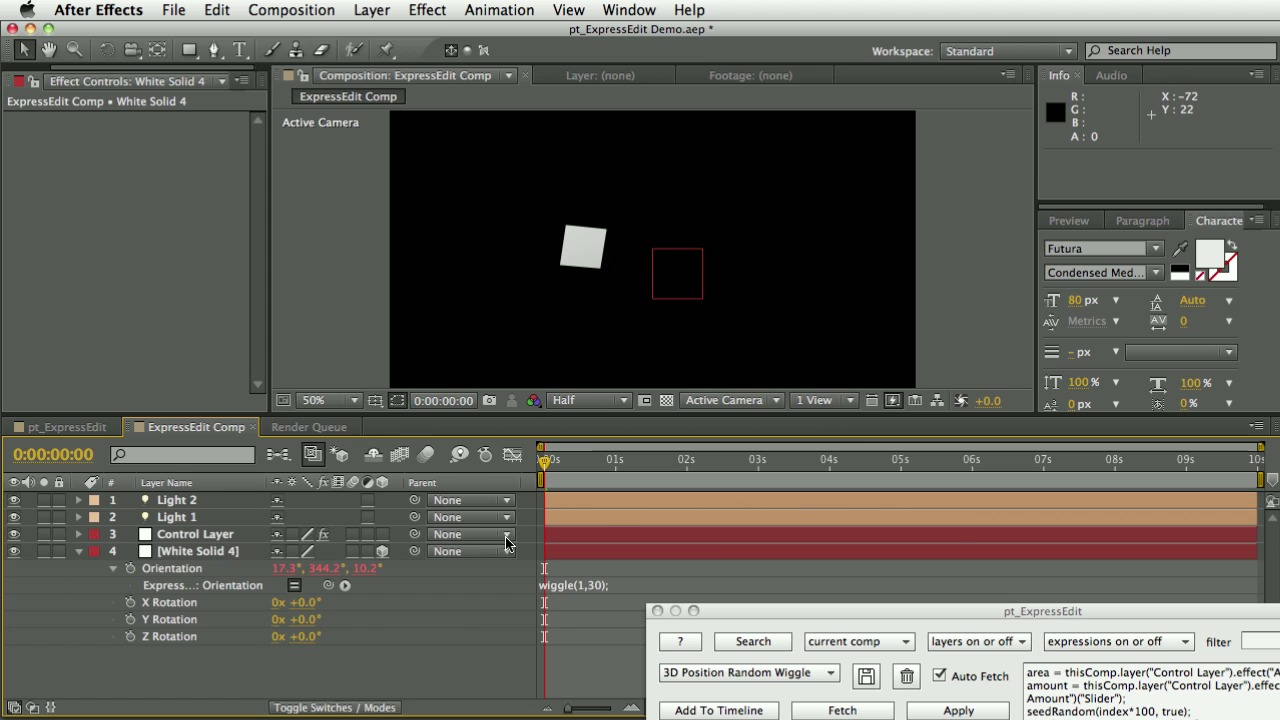
Fetch the Orientation expression into pt_ExpressEdit and save it as a new preset
left_click(179, 569)
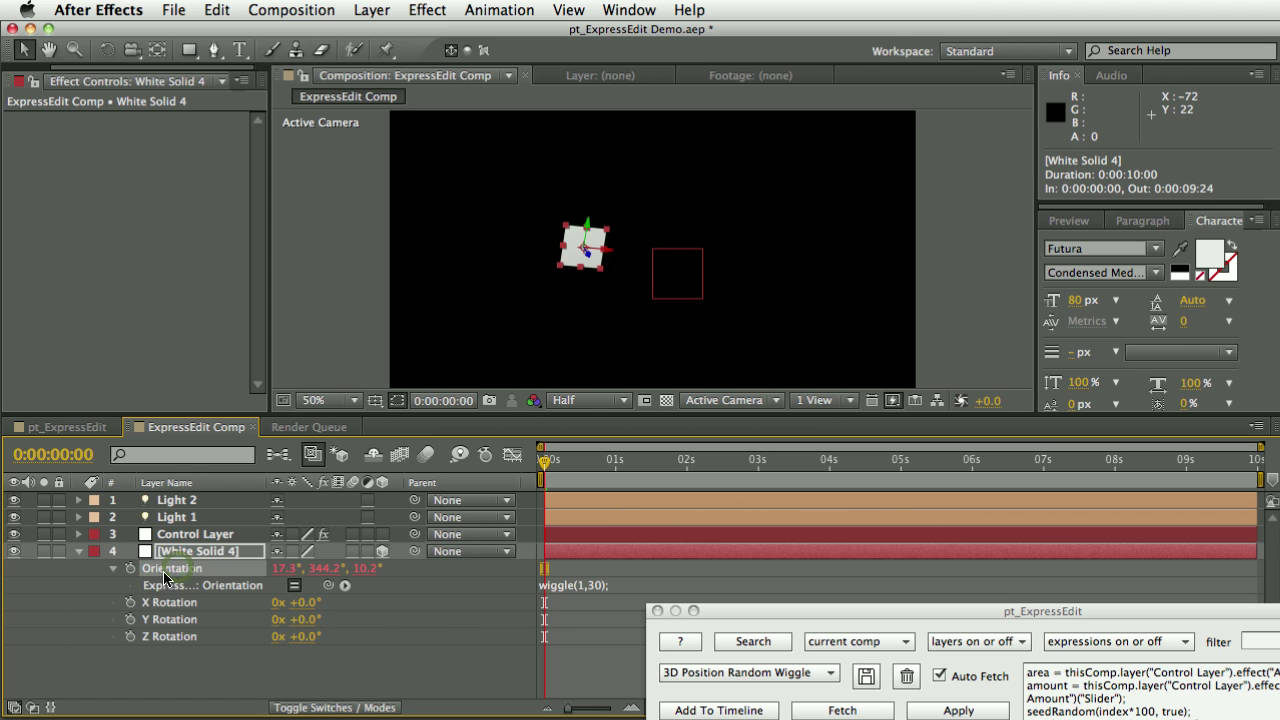
left_click_drag(819, 610, 771, 484)
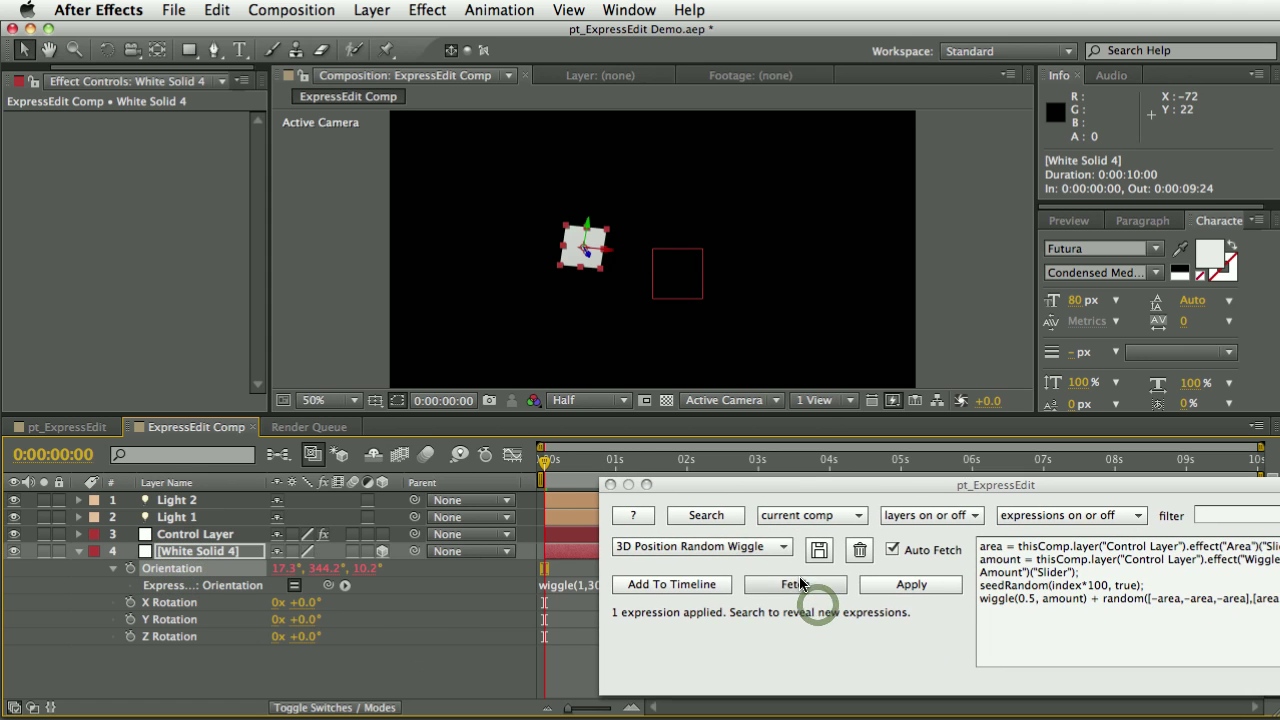
left_click(800, 584)
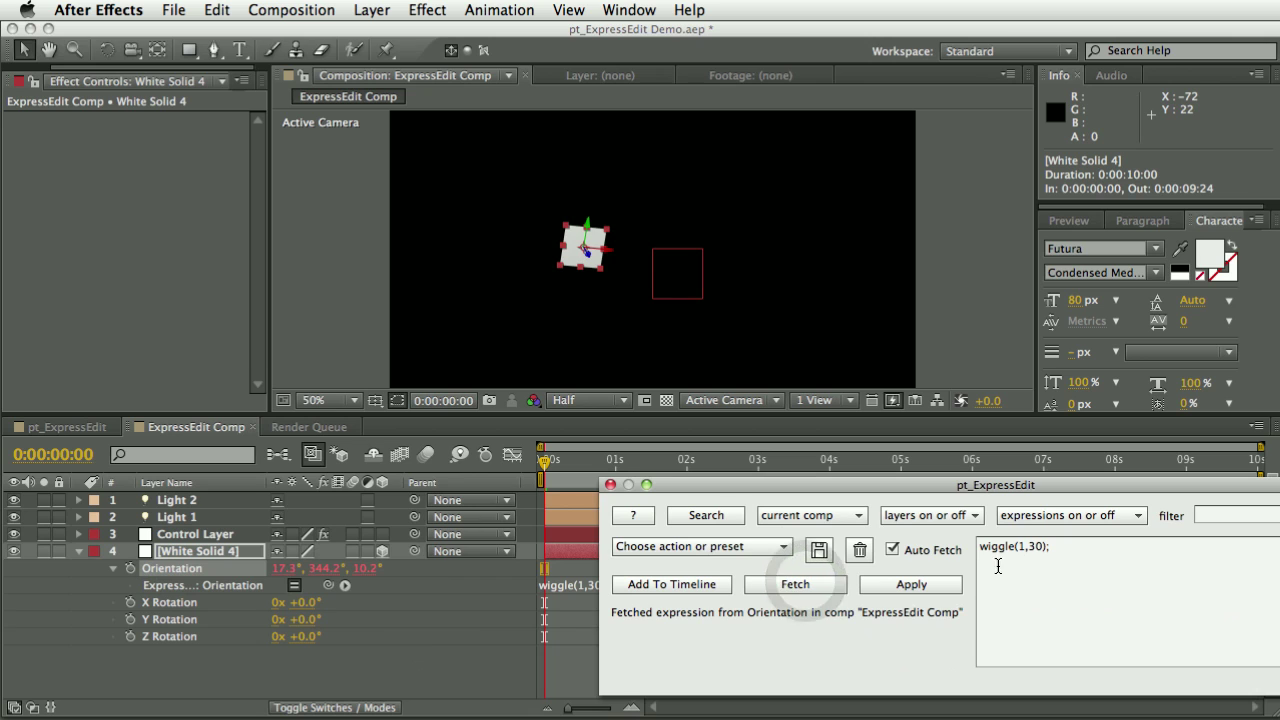
left_click(819, 549)
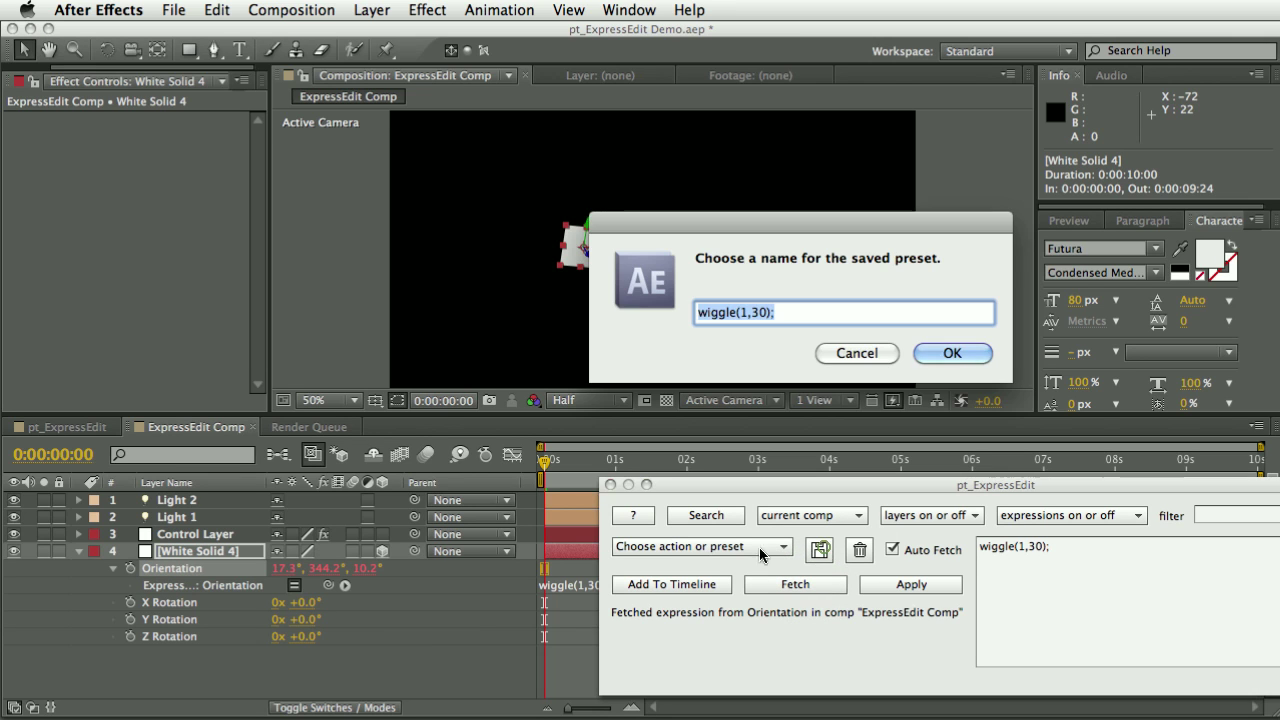
left_click(951, 352)
Check the new wiggle(1,30) preset in the list, then reselect 3D Position Random Wiggle
left_click(686, 546)
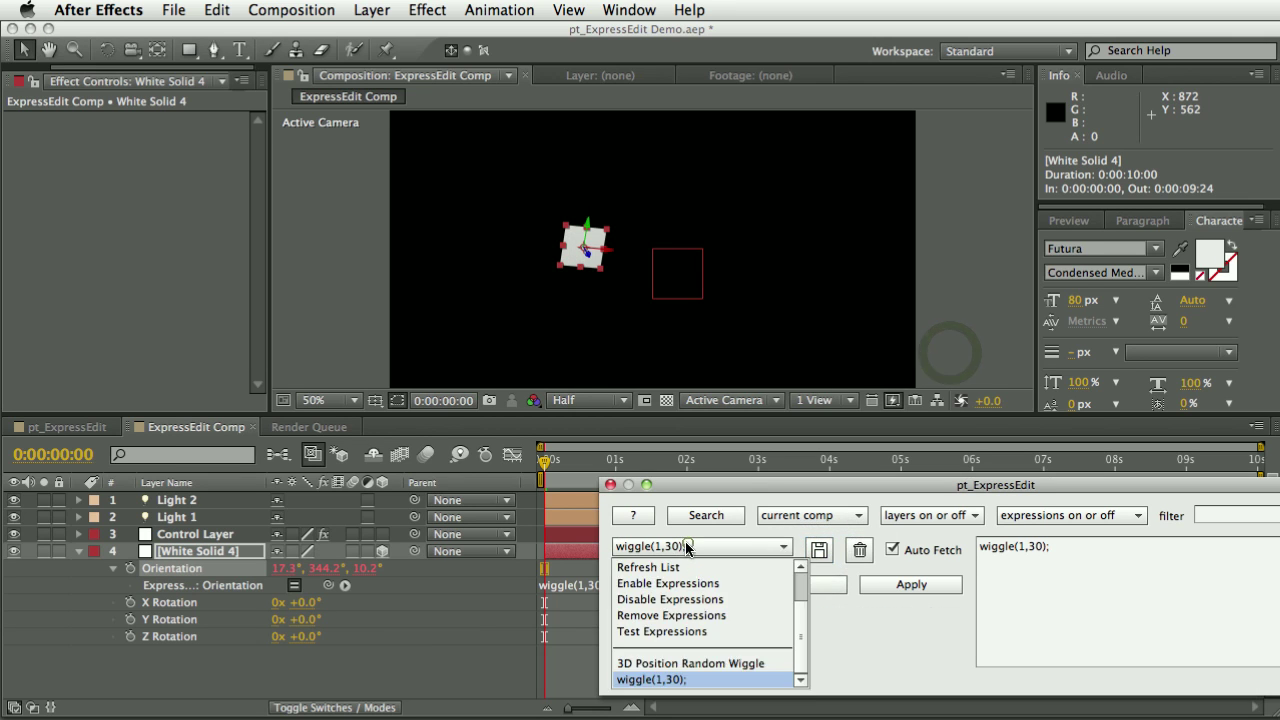
left_click(686, 659)
left_click(688, 546)
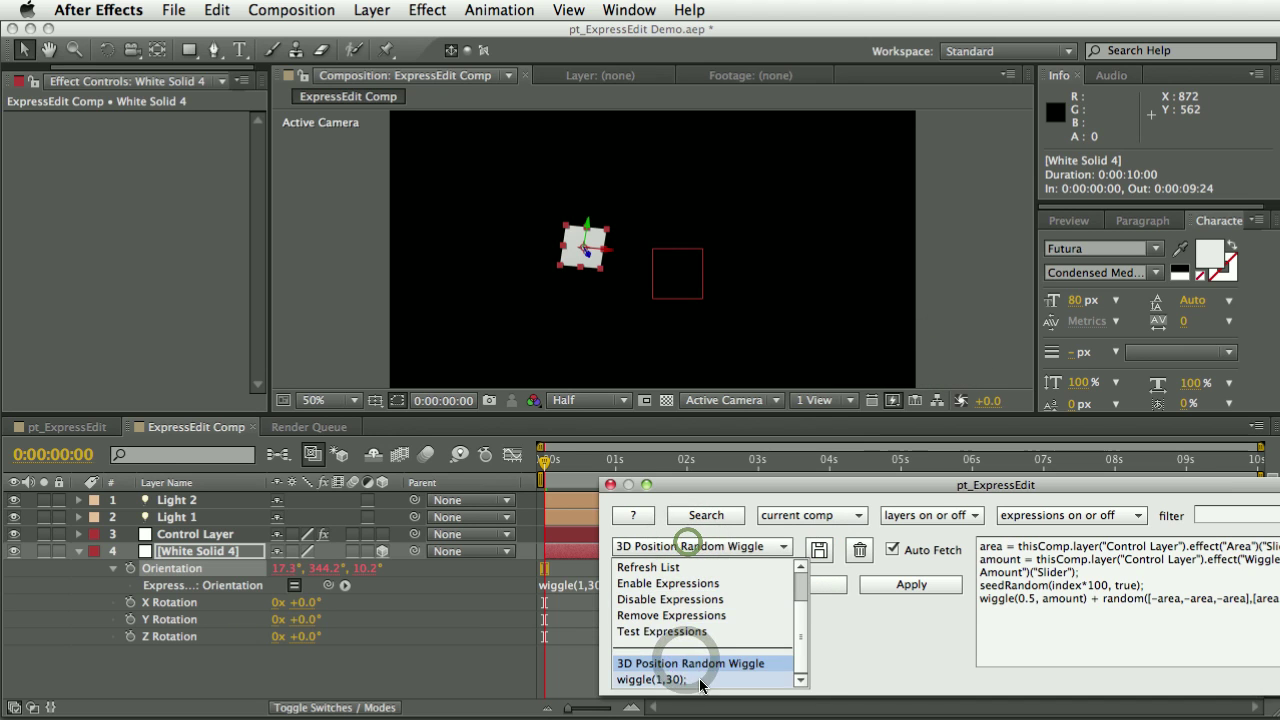
left_click(700, 677)
left_click(690, 546)
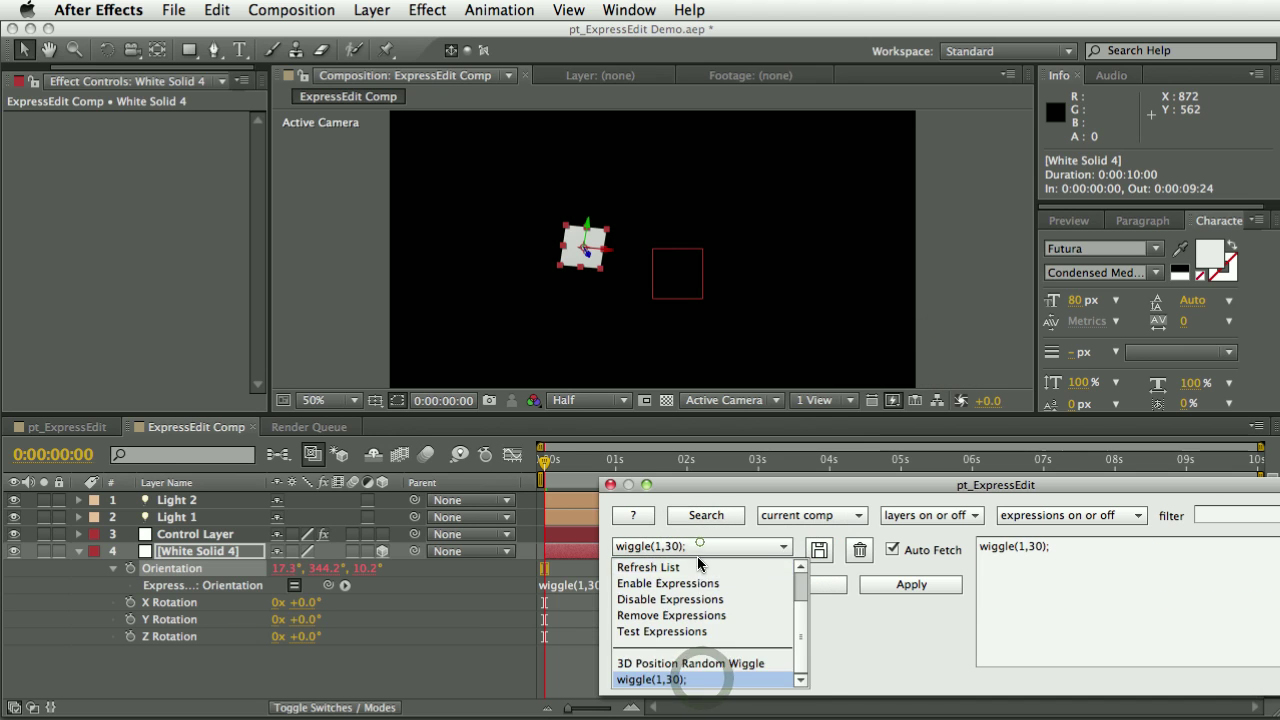
left_click(700, 658)
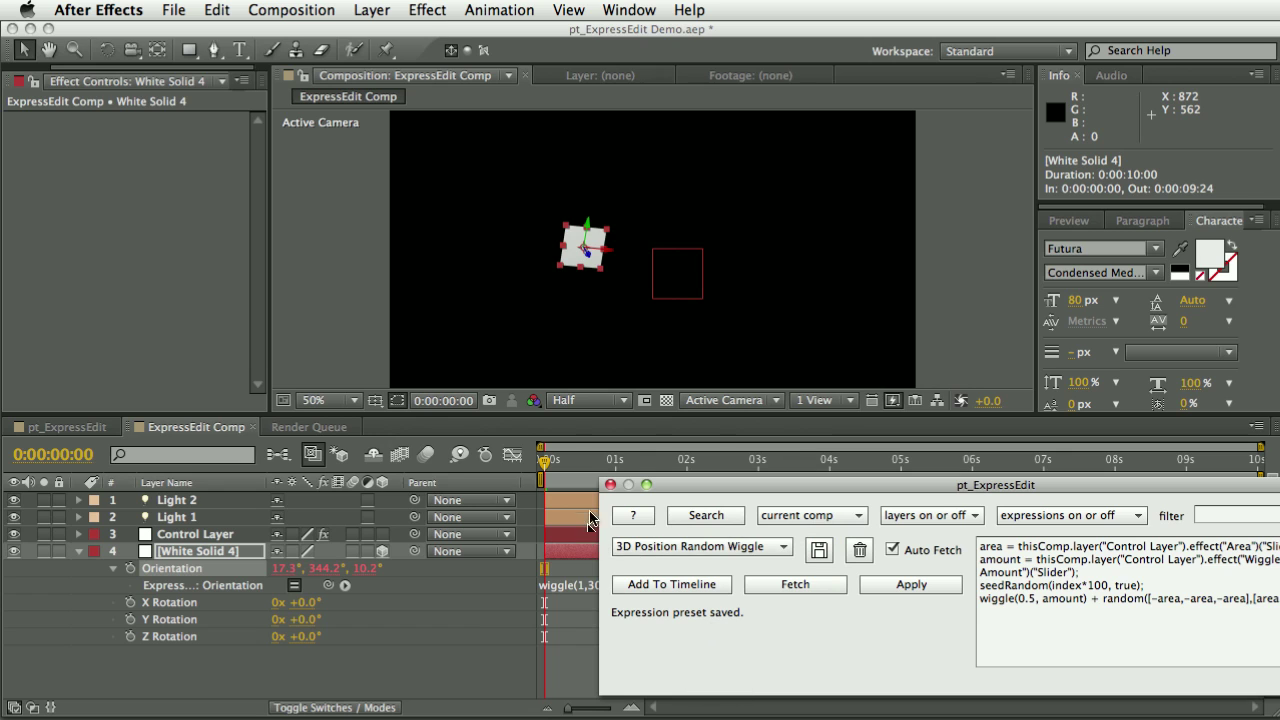
Show White Solid 4's expressions with EE, then select Control Layer to view its sliders
double_click(697, 484)
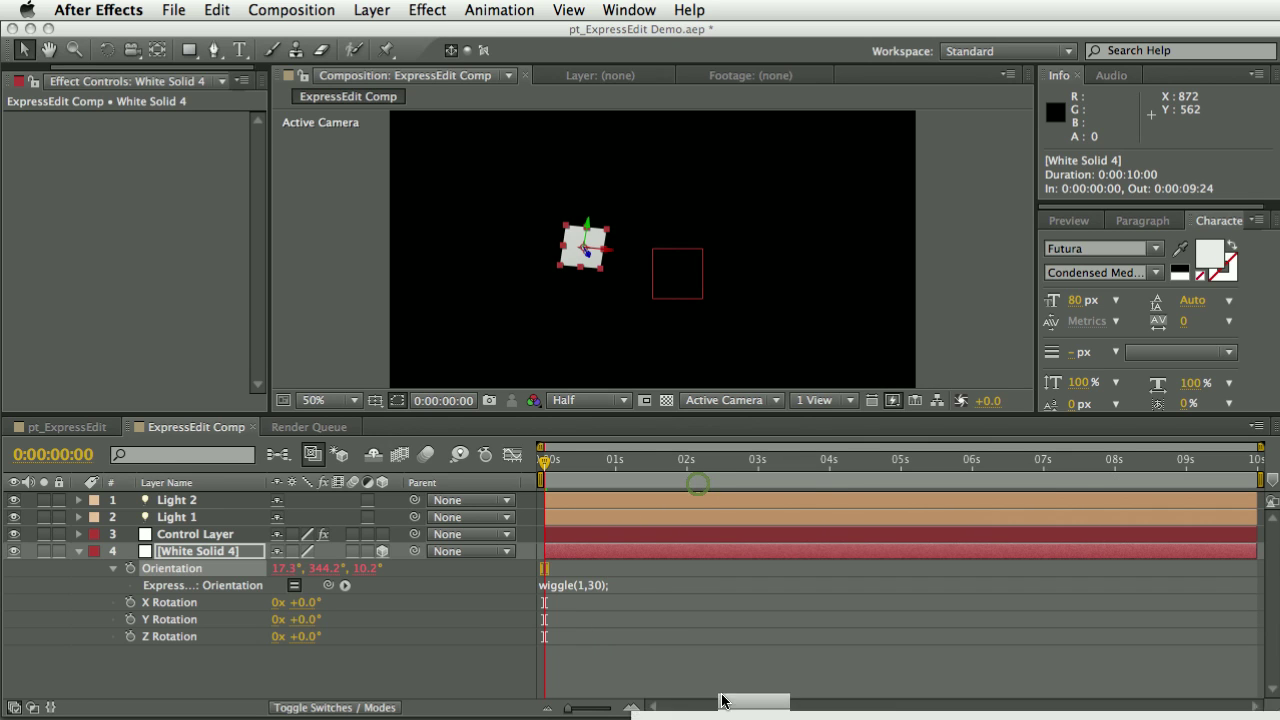
left_click(198, 551)
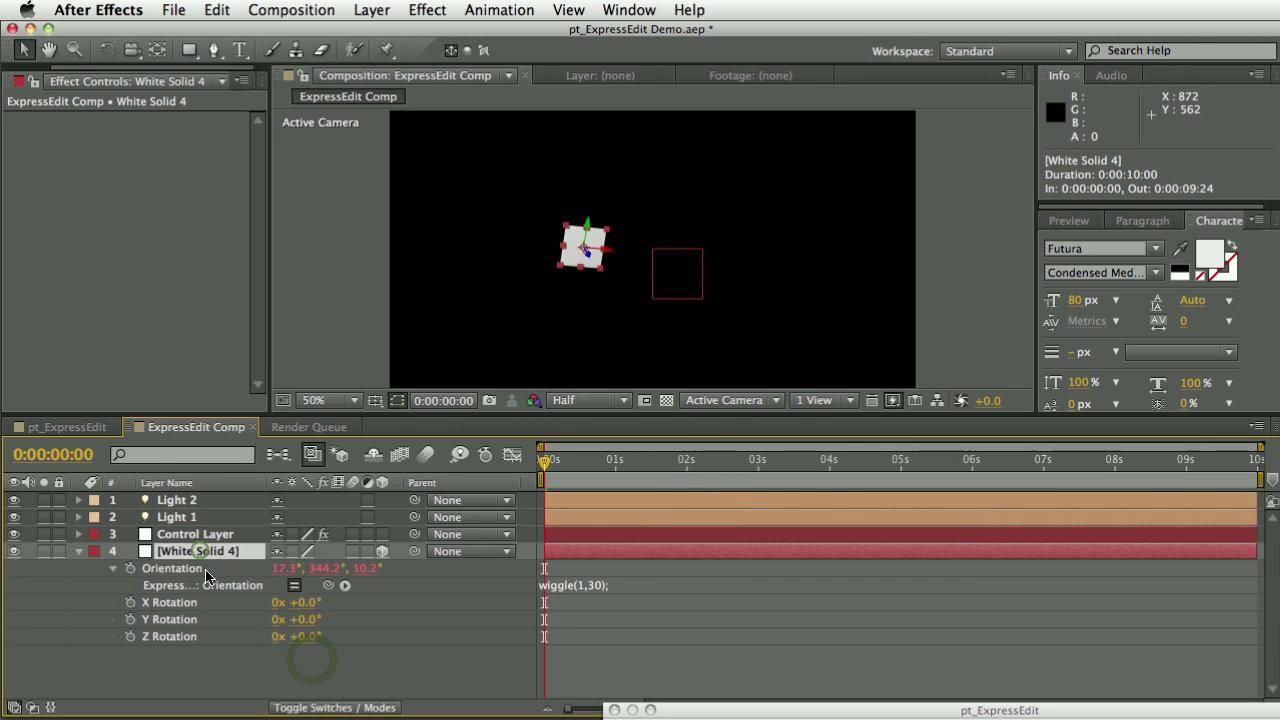
key("e")
key("e")
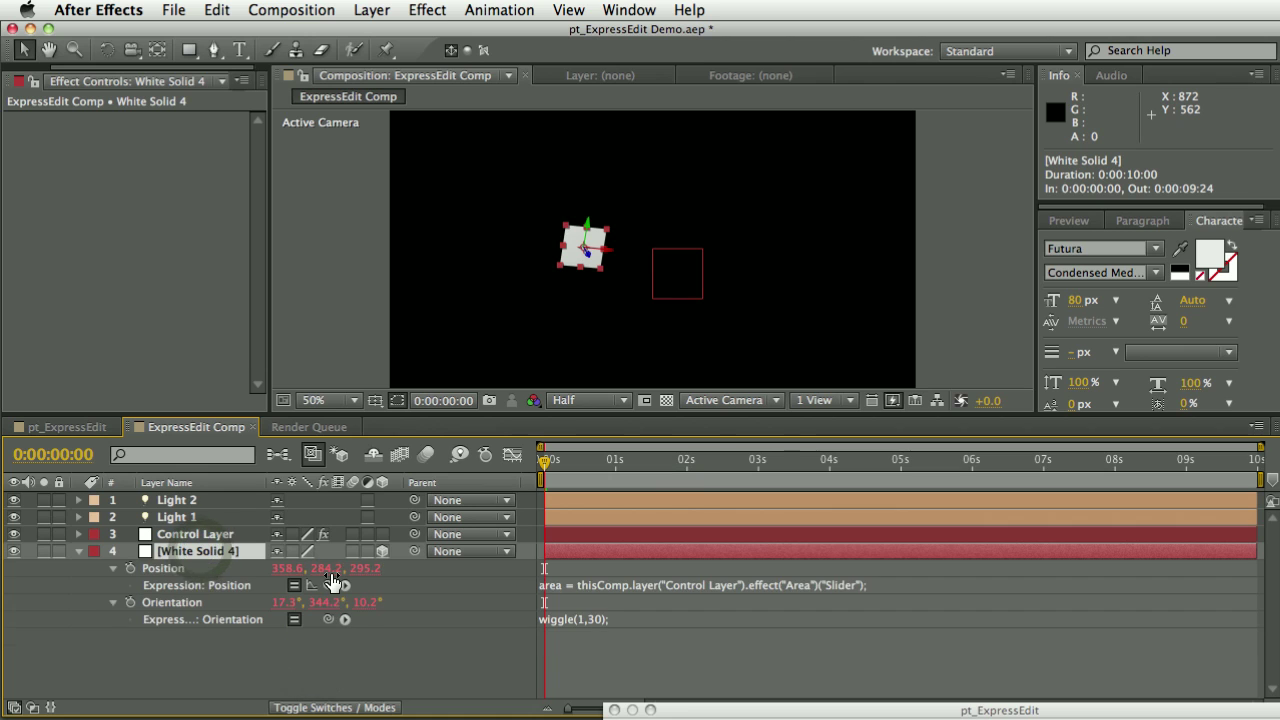
left_click(607, 593)
left_click(421, 615)
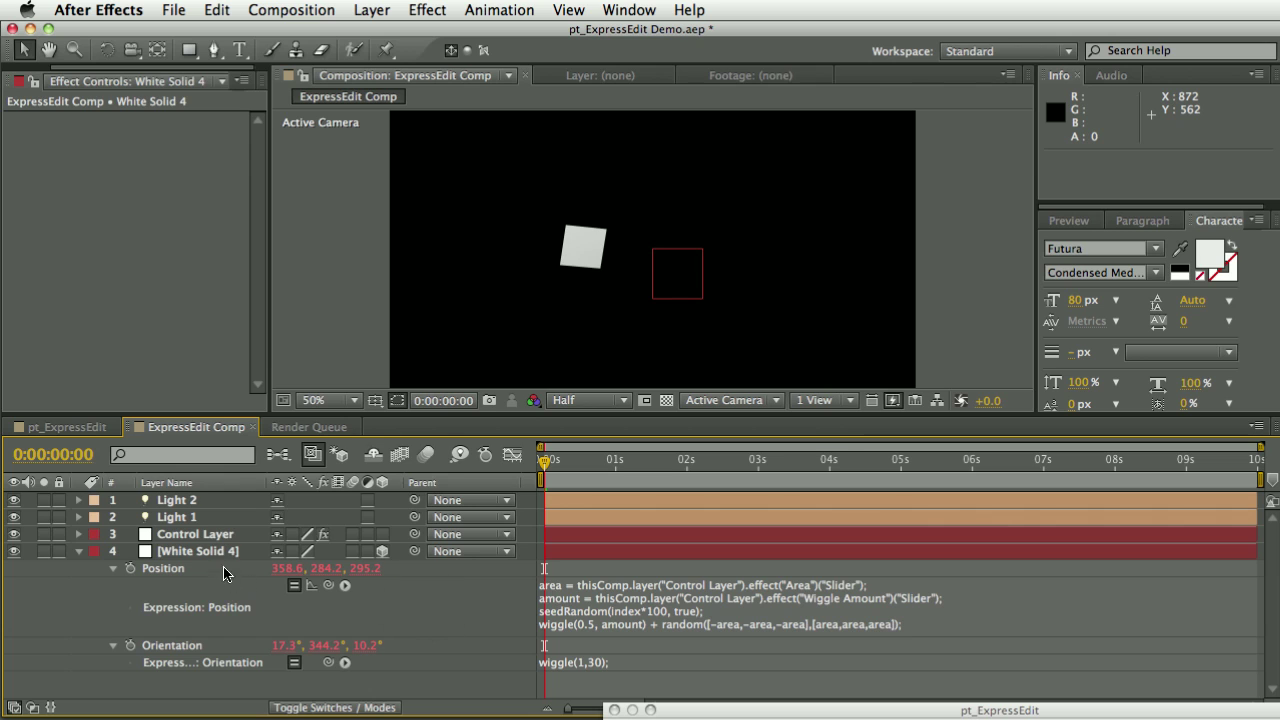
left_click(200, 538)
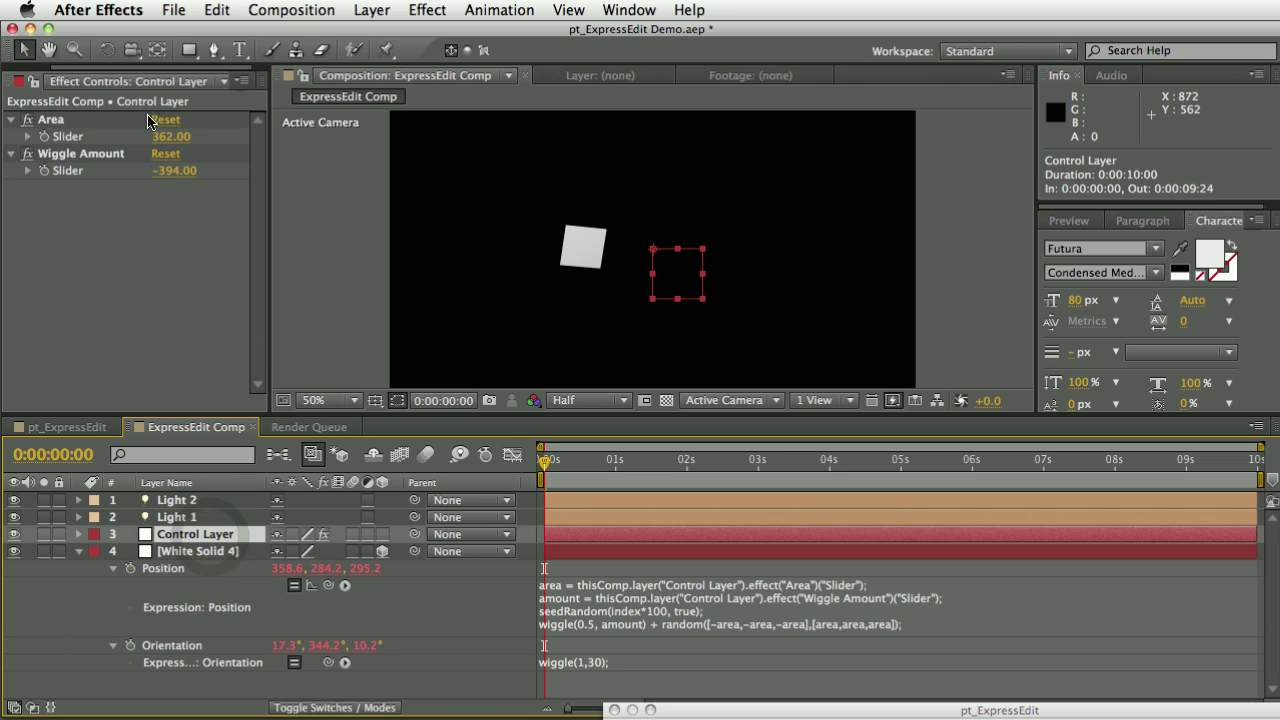
Duplicate White Solid 4 with Cmd+D and RAM-preview the scattered wiggling copies
left_click(211, 556)
left_click(80, 551)
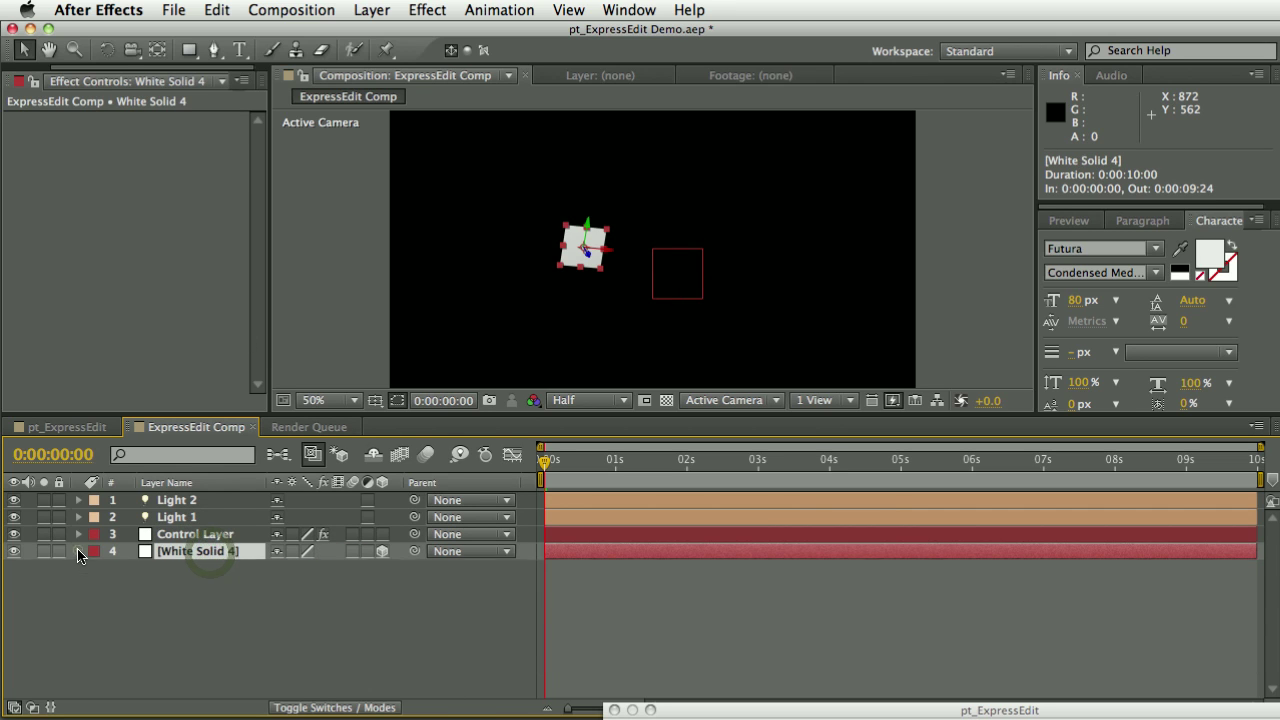
key("super+d")
key("super+d")
key("super+d")
key("super+d")
key("super+d")
key("super+d")
key("super+d")
key("super+d")
key("super+d")
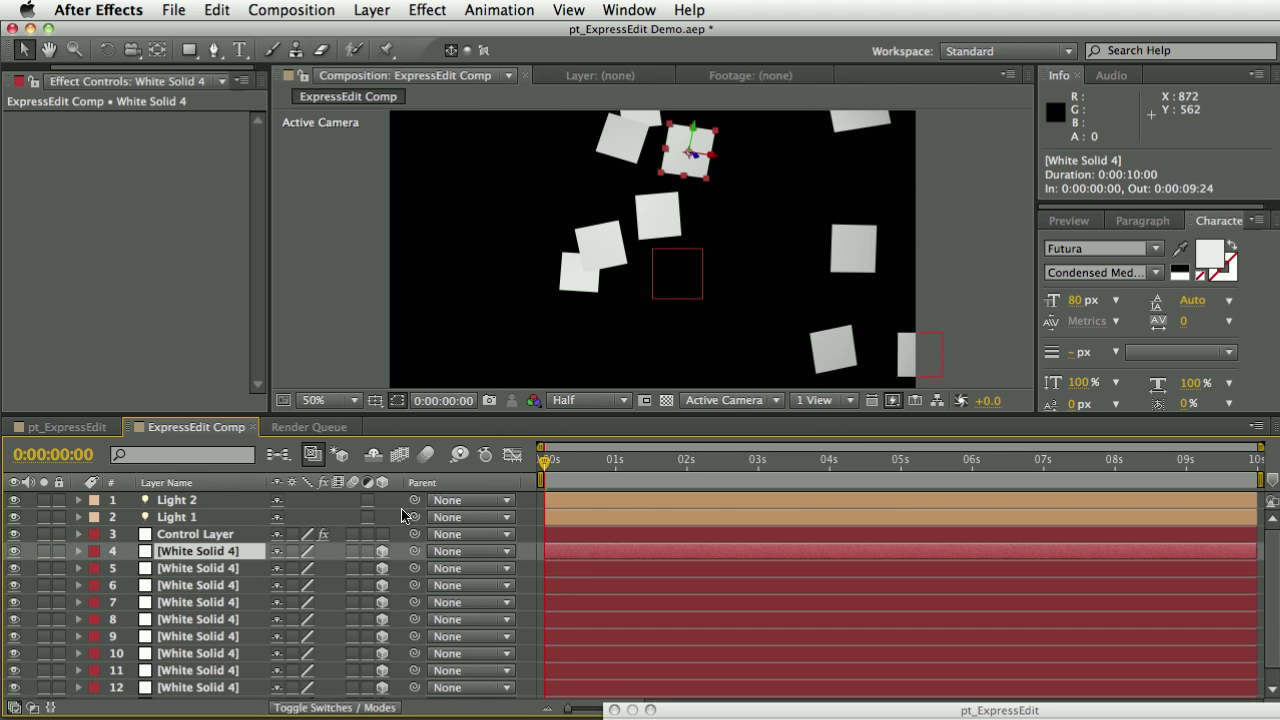
key("KP_0")
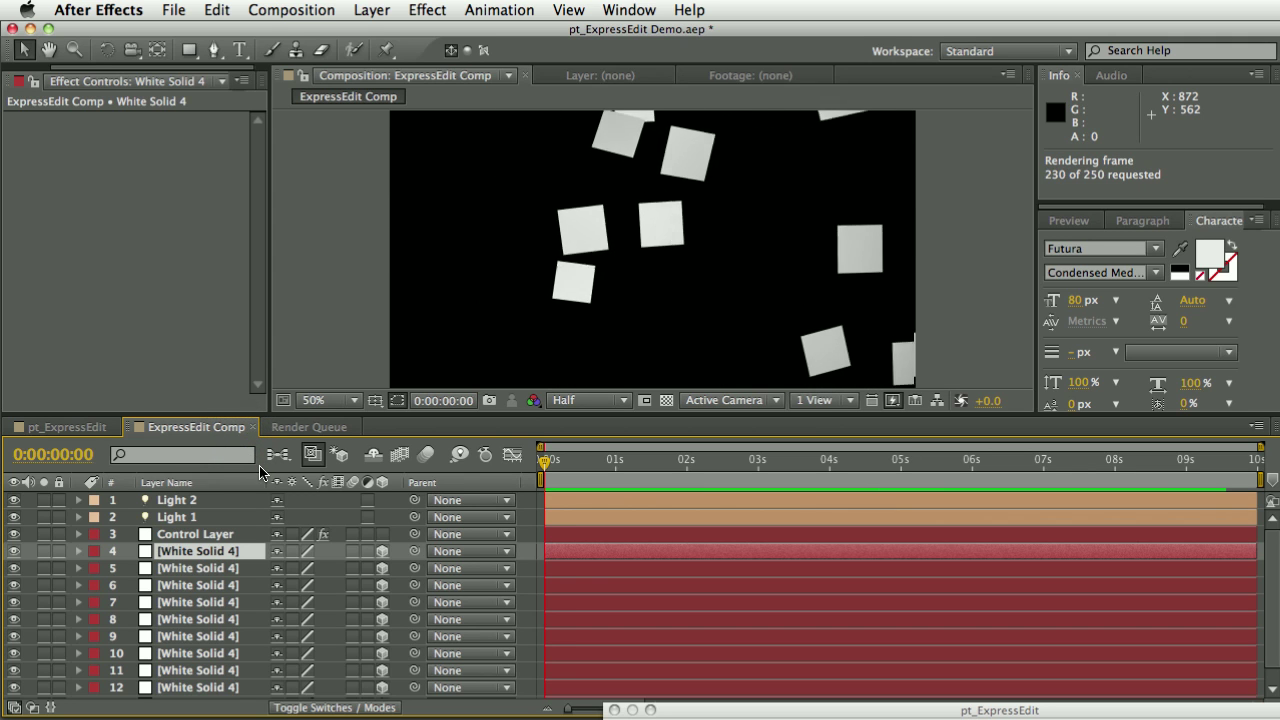
Reset the Control Layer's Area and Wiggle Amount sliders to 0
left_click(222, 535)
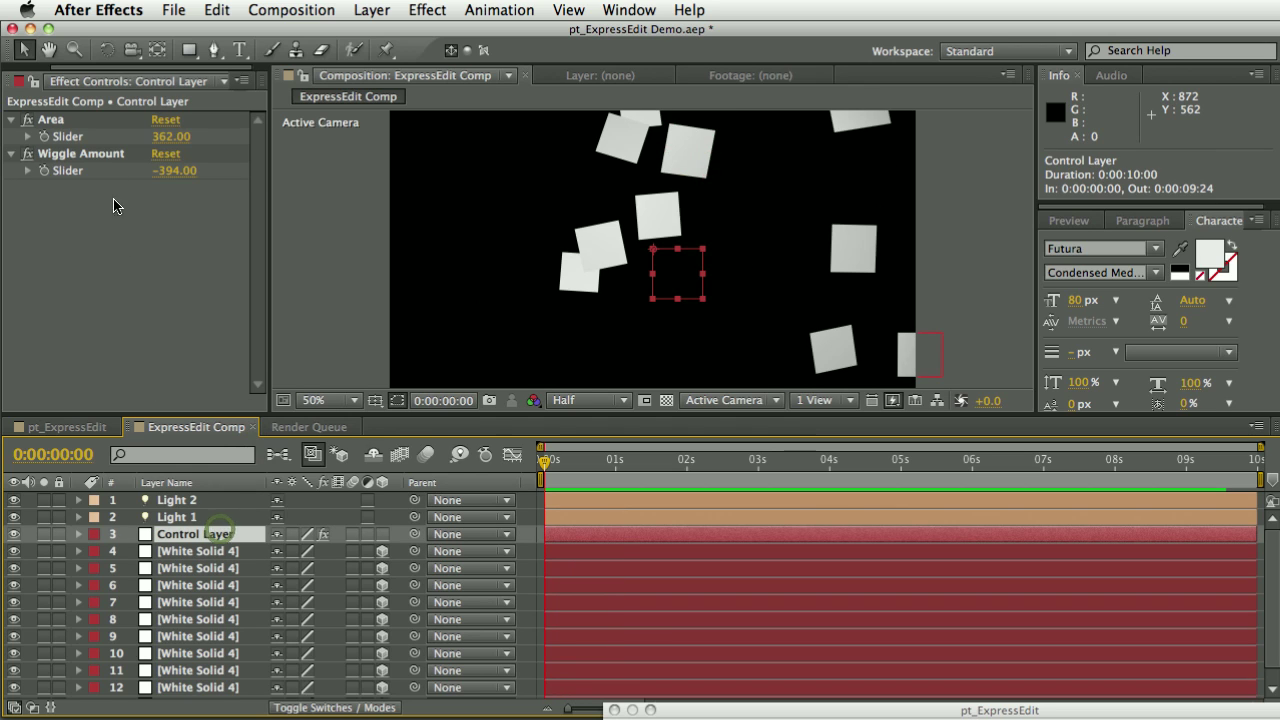
left_click(166, 136)
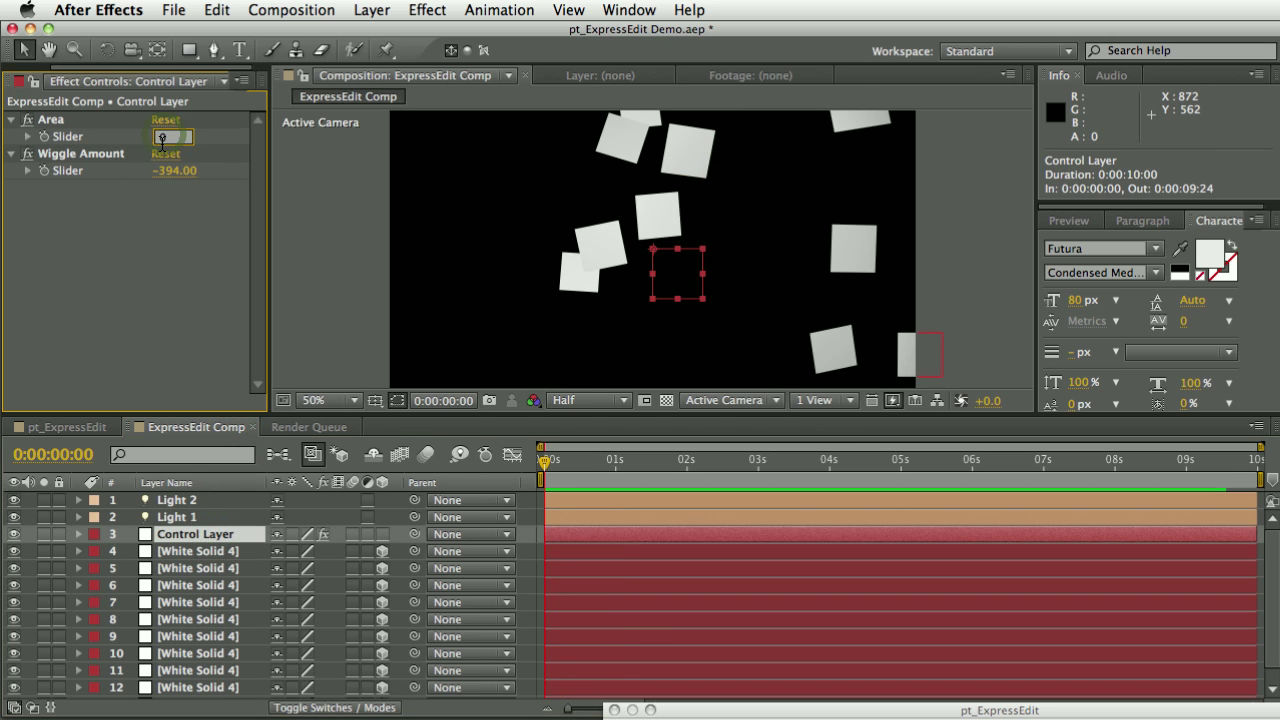
type("0")
key("Return")
left_click(163, 170)
type("0")
key("Return")
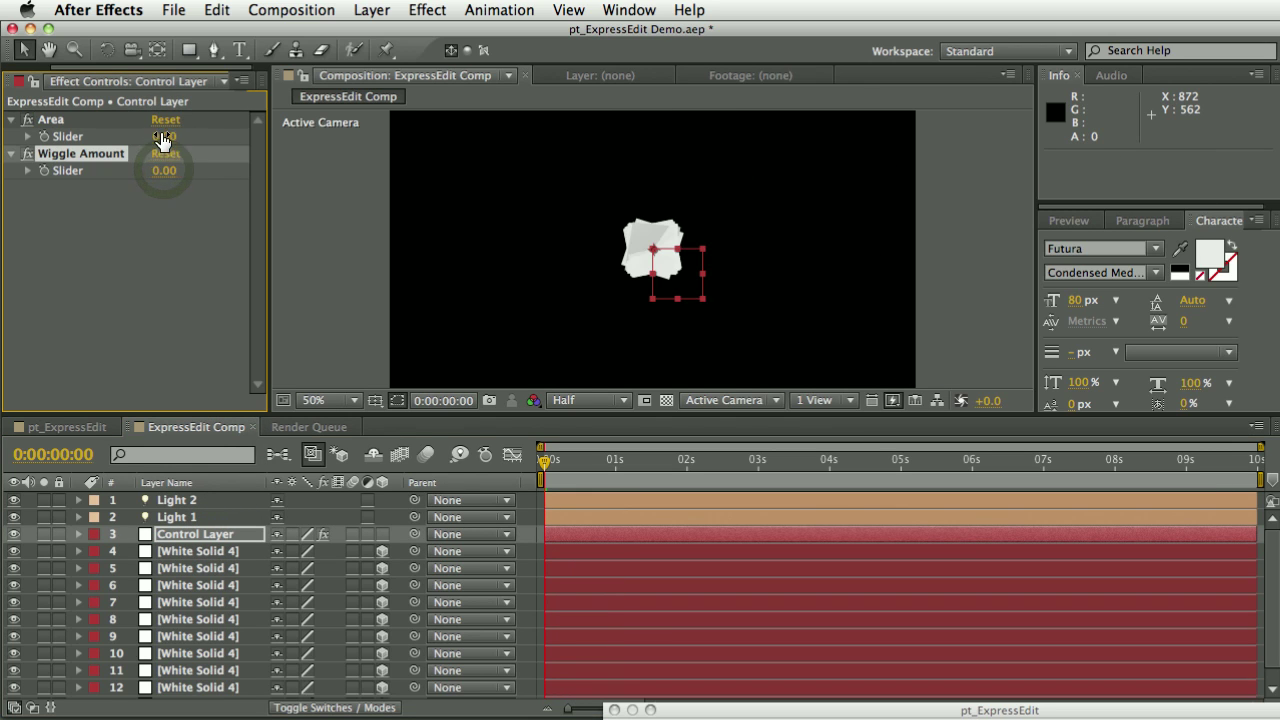
Scrub Area to 179 and Wiggle Amount to 203, then preview the animation
left_click_drag(162, 140, 365, 174)
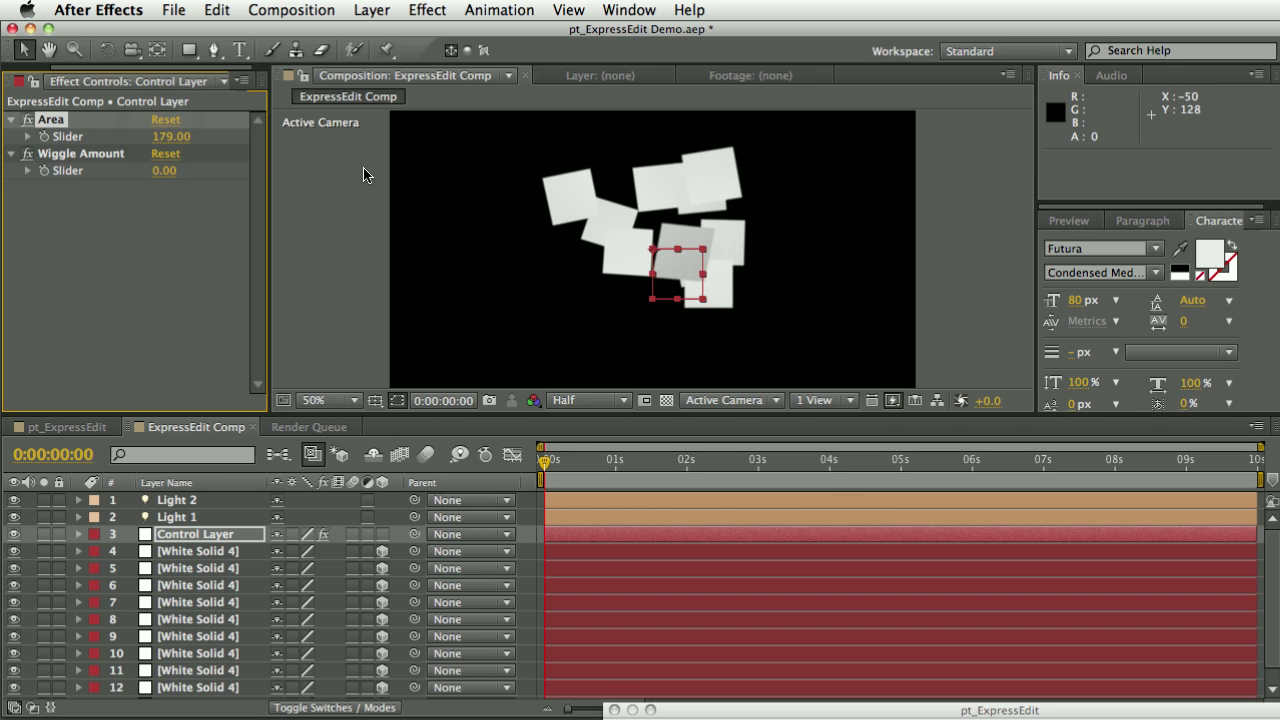
left_click_drag(163, 170, 369, 168)
key("KP_0")
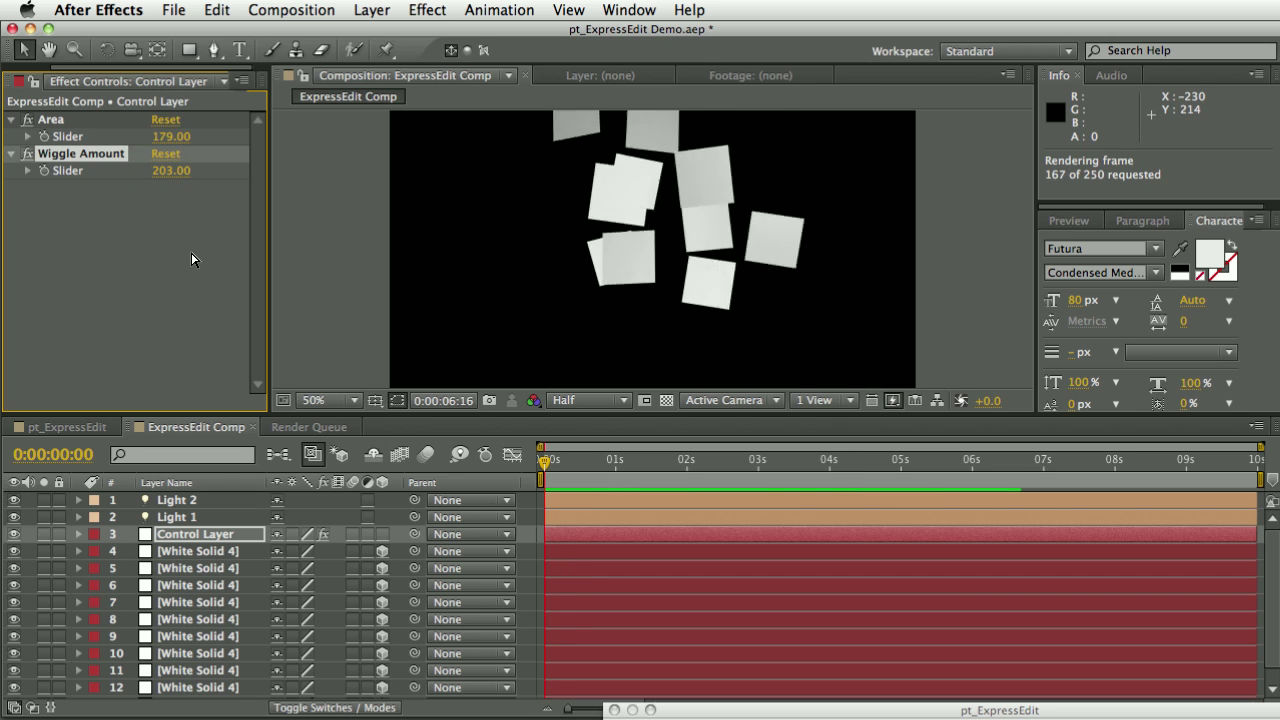
left_click(195, 312)
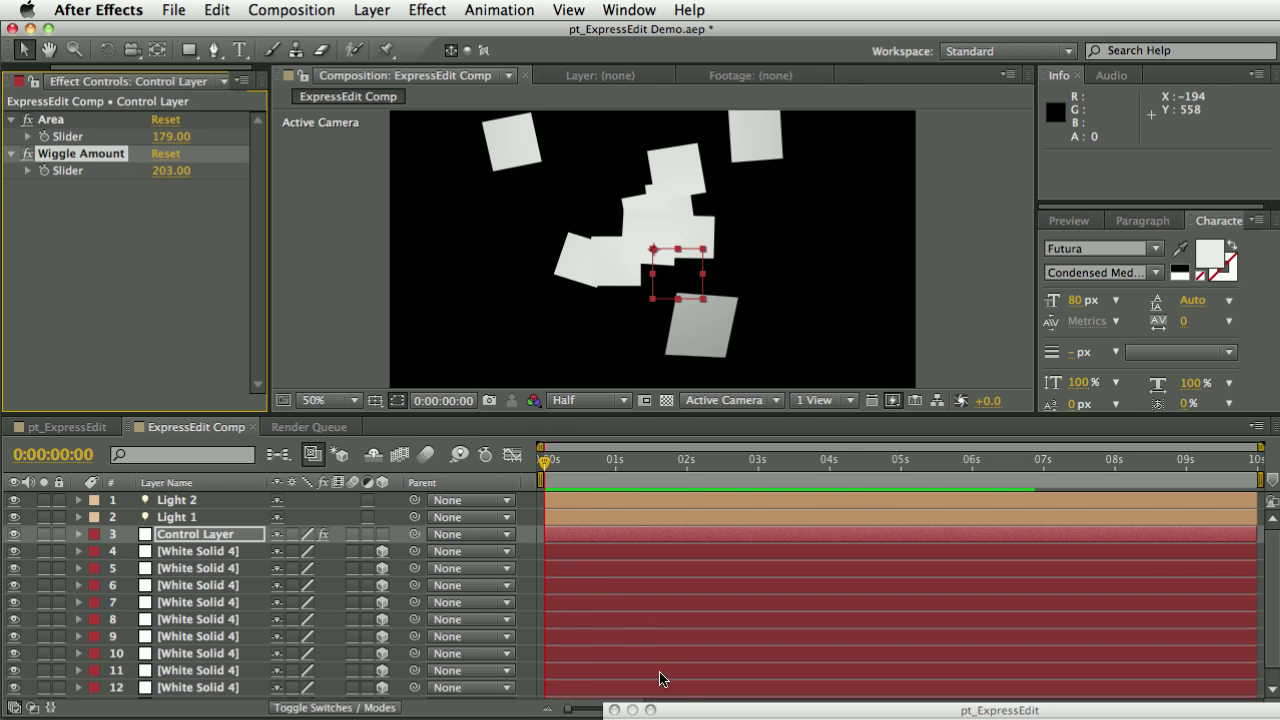
Expand the pt_ExpressEdit panel and set its search scope to all comps
double_click(762, 712)
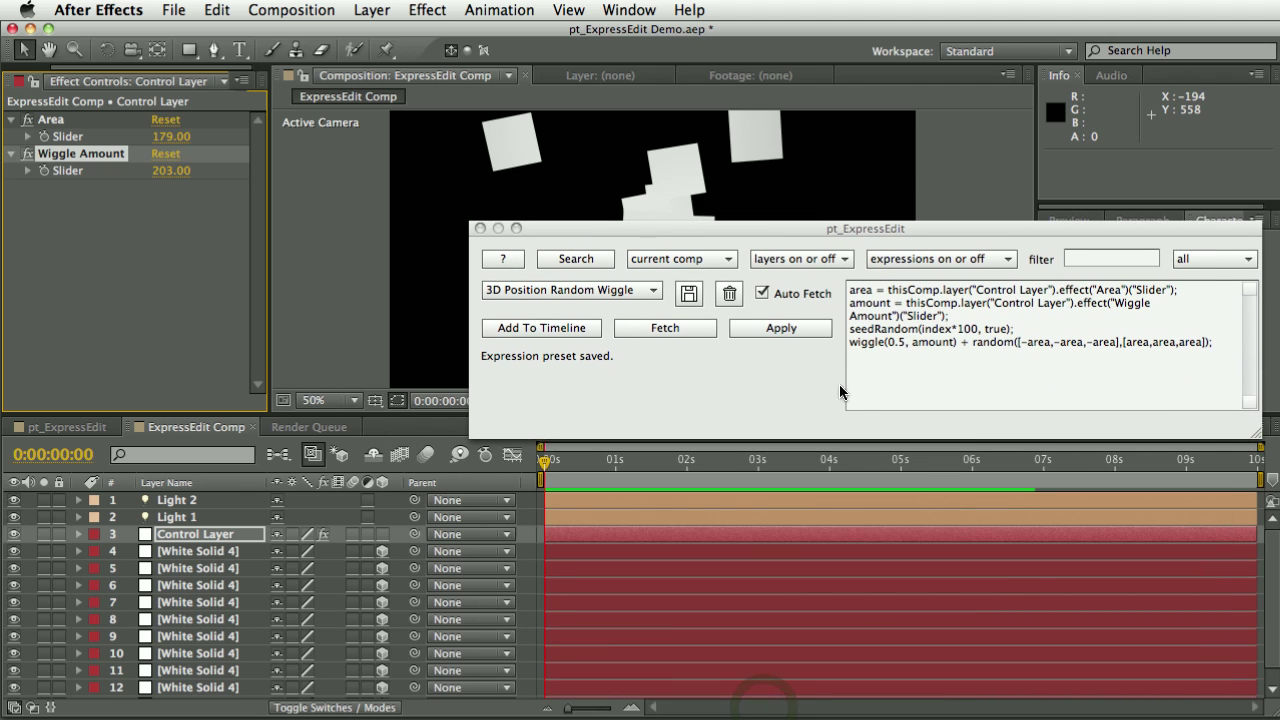
left_click_drag(1258, 444, 1258, 476)
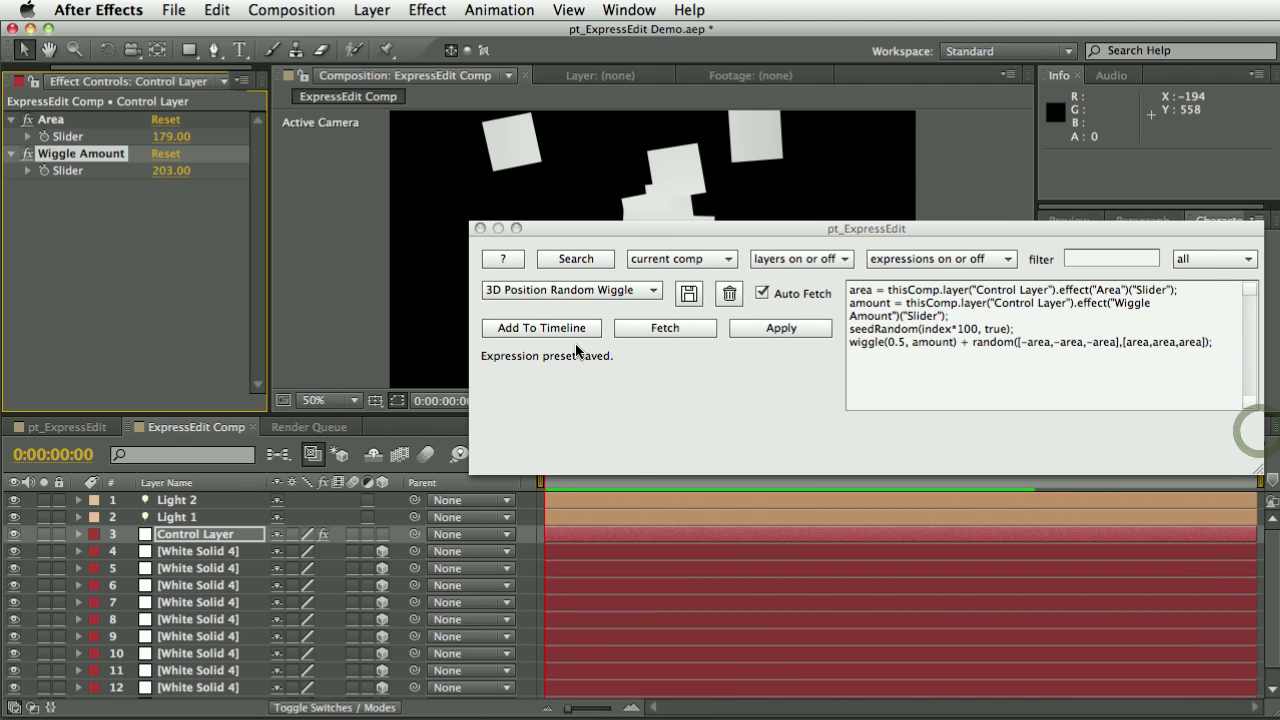
left_click(671, 260)
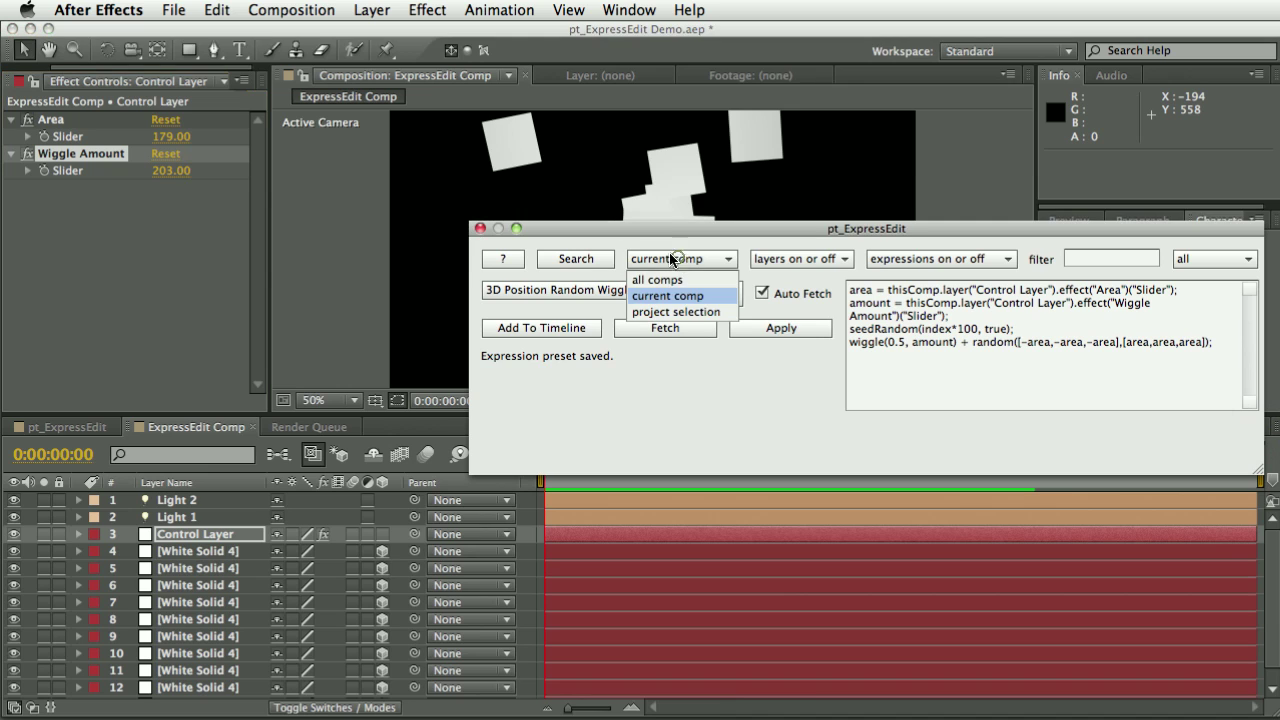
left_click(681, 313)
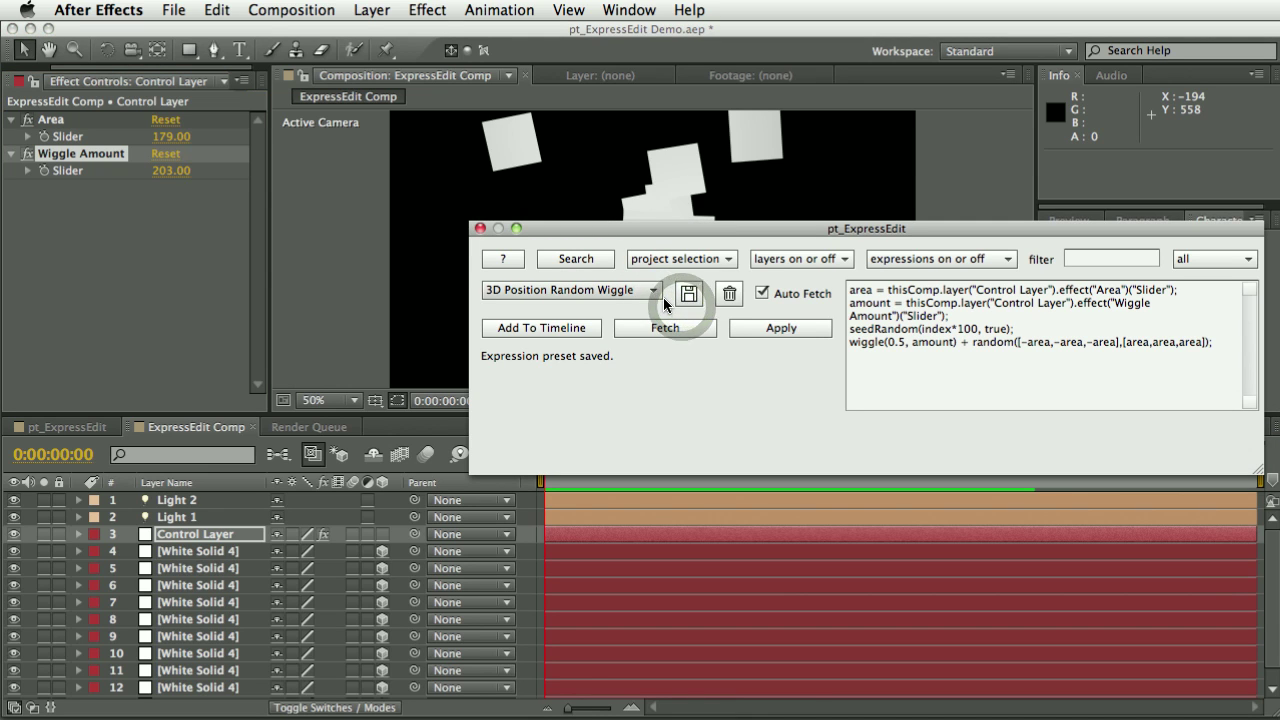
key("super+0")
left_click_drag(58, 259, 115, 313)
left_click(697, 259)
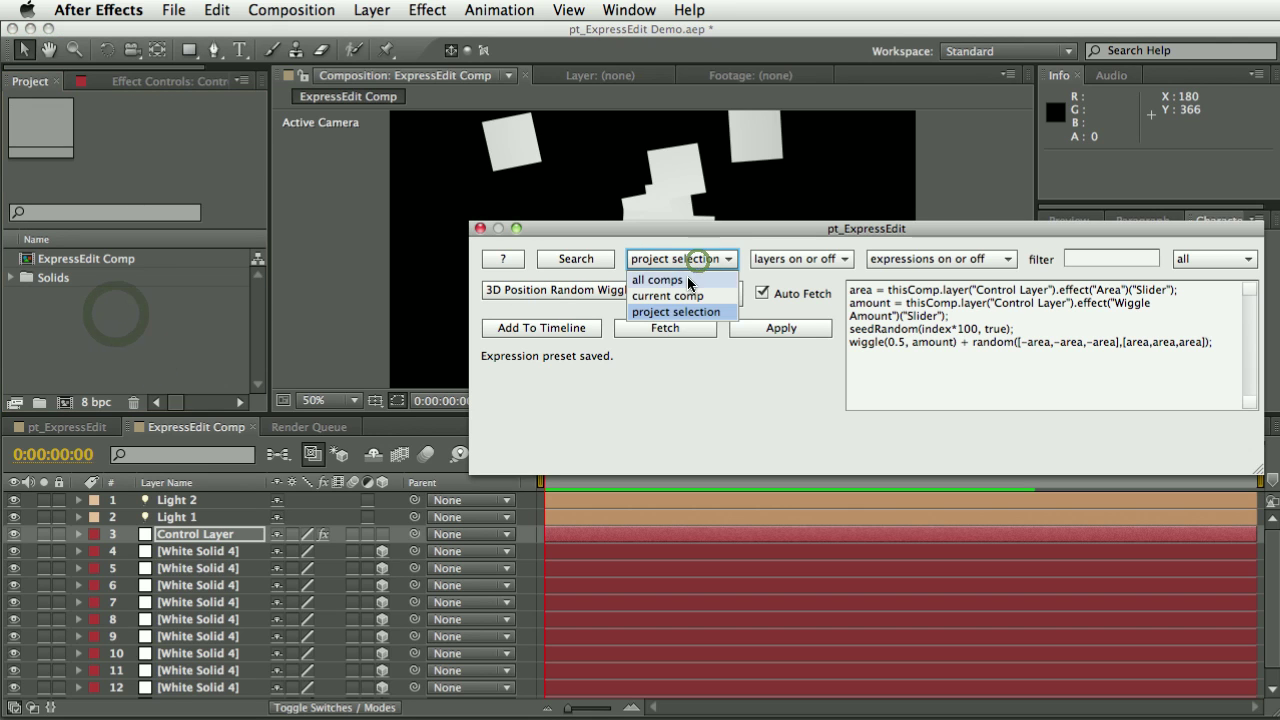
left_click(687, 276)
Leave the layer state, expression state and filter-type options on their defaults
left_click(798, 260)
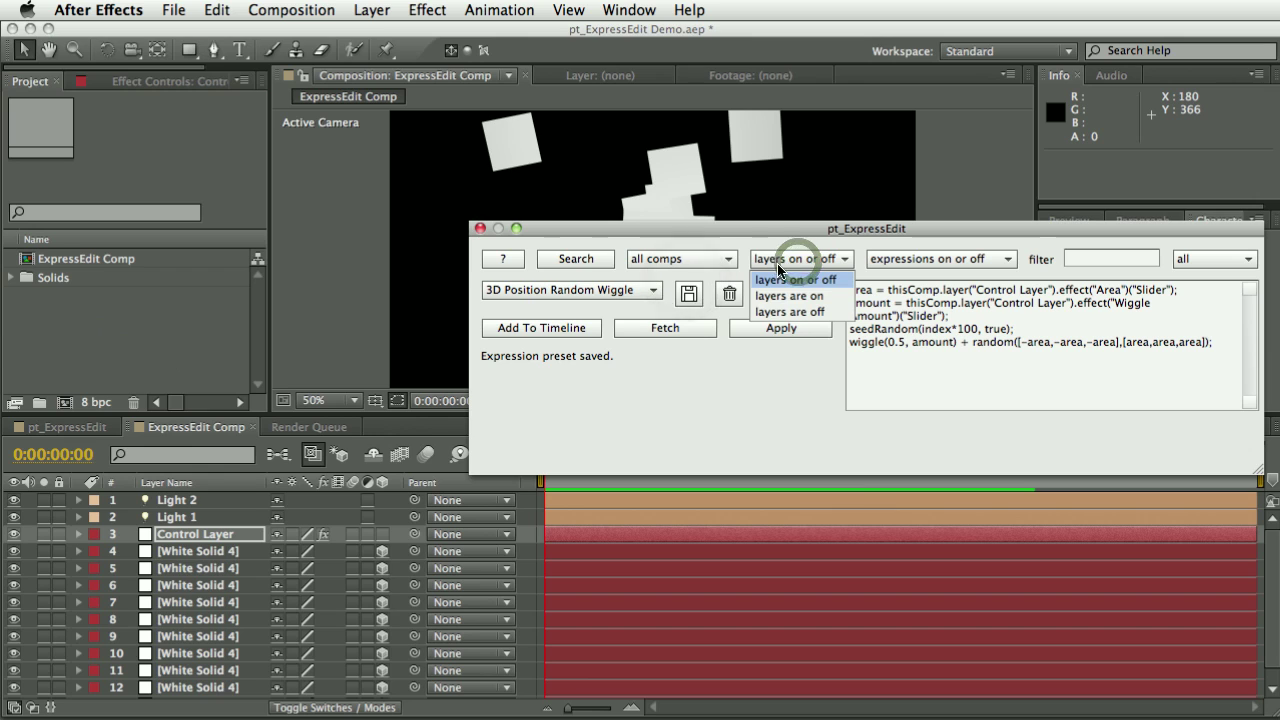
left_click(837, 250)
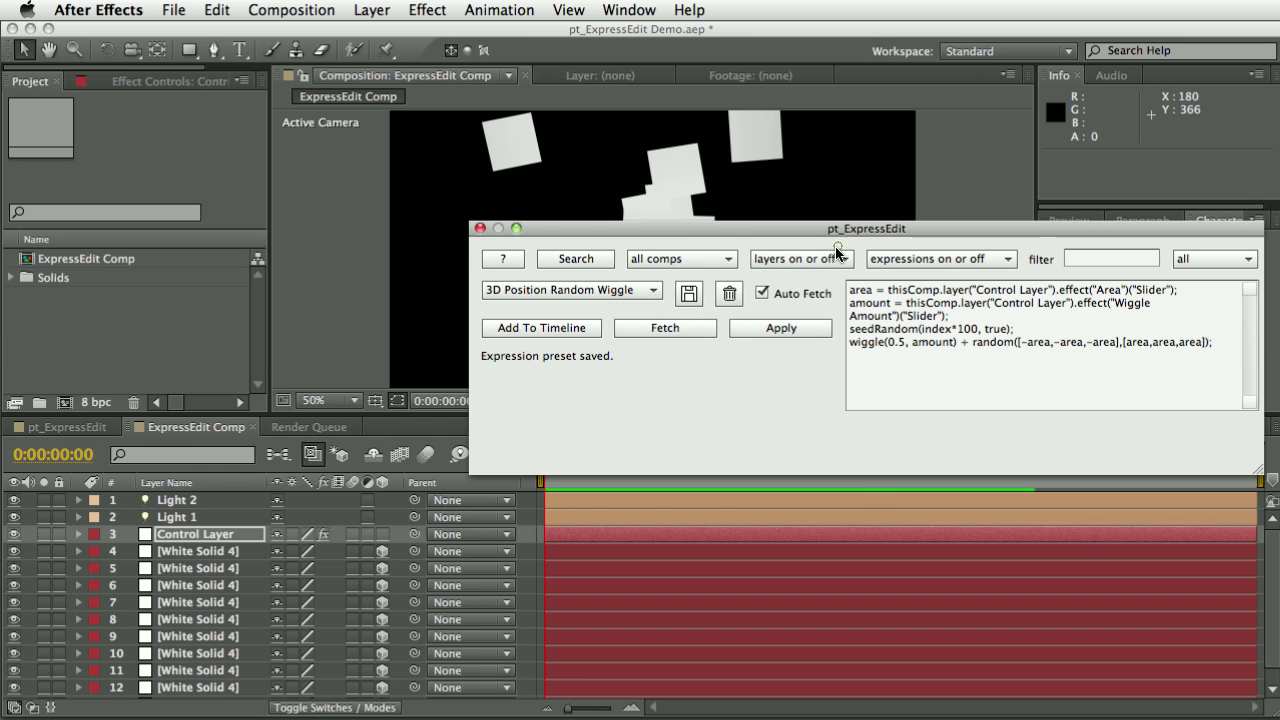
left_click(919, 259)
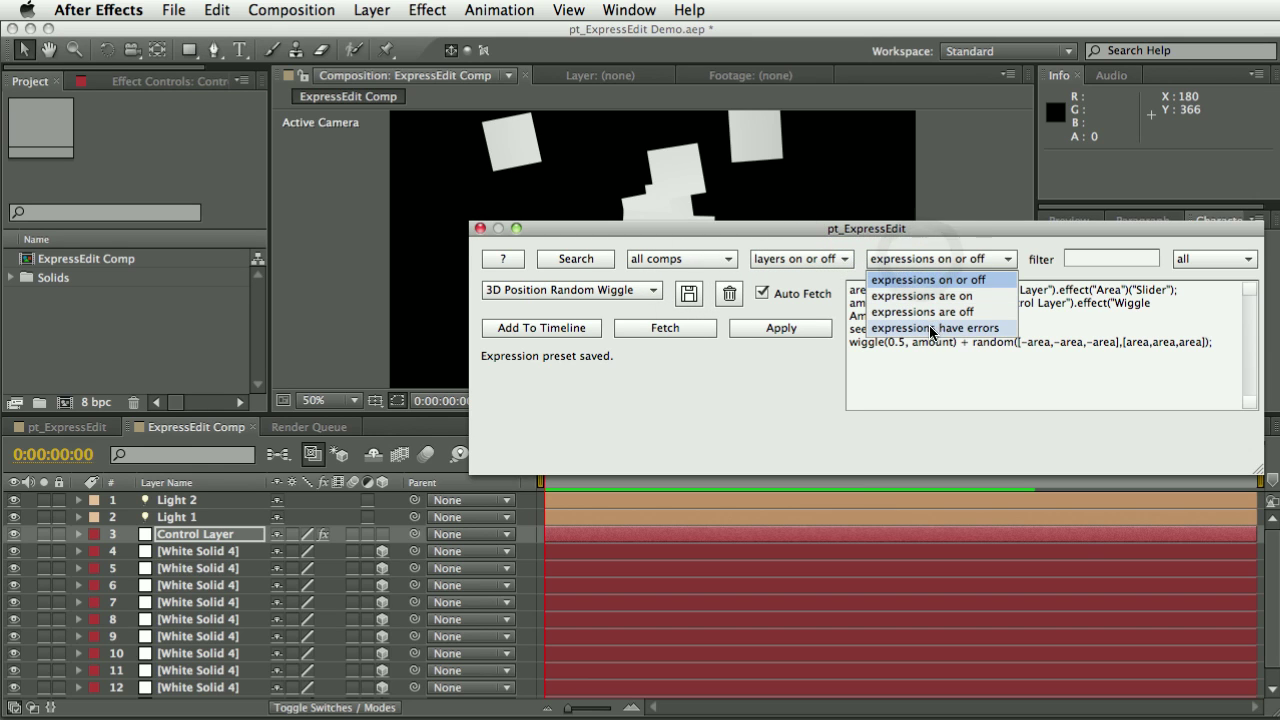
left_click(980, 243)
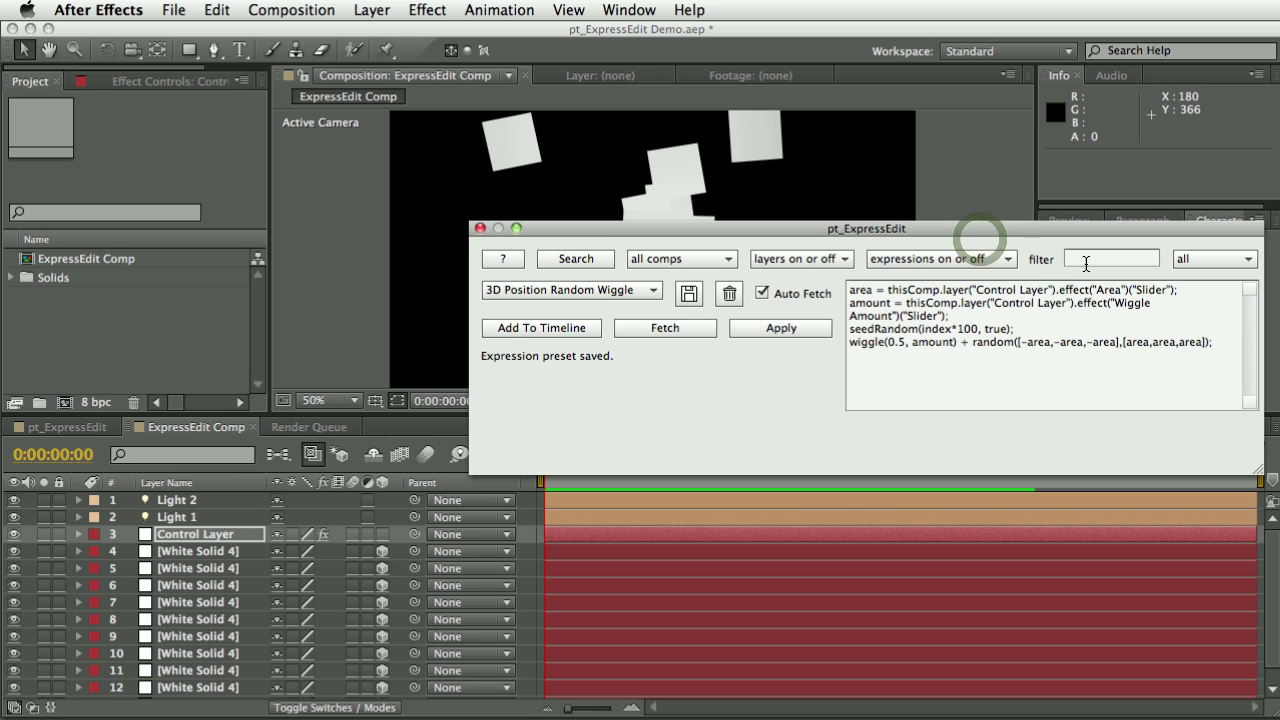
left_click(1197, 260)
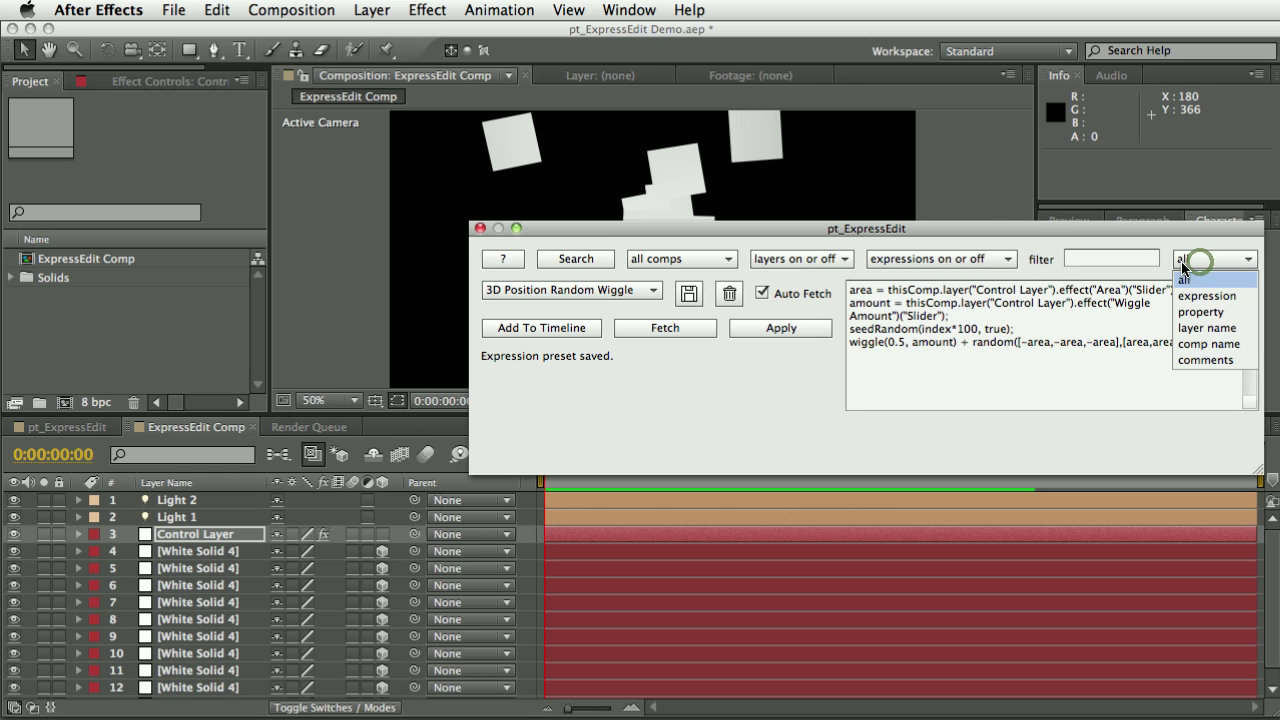
left_click(1193, 362)
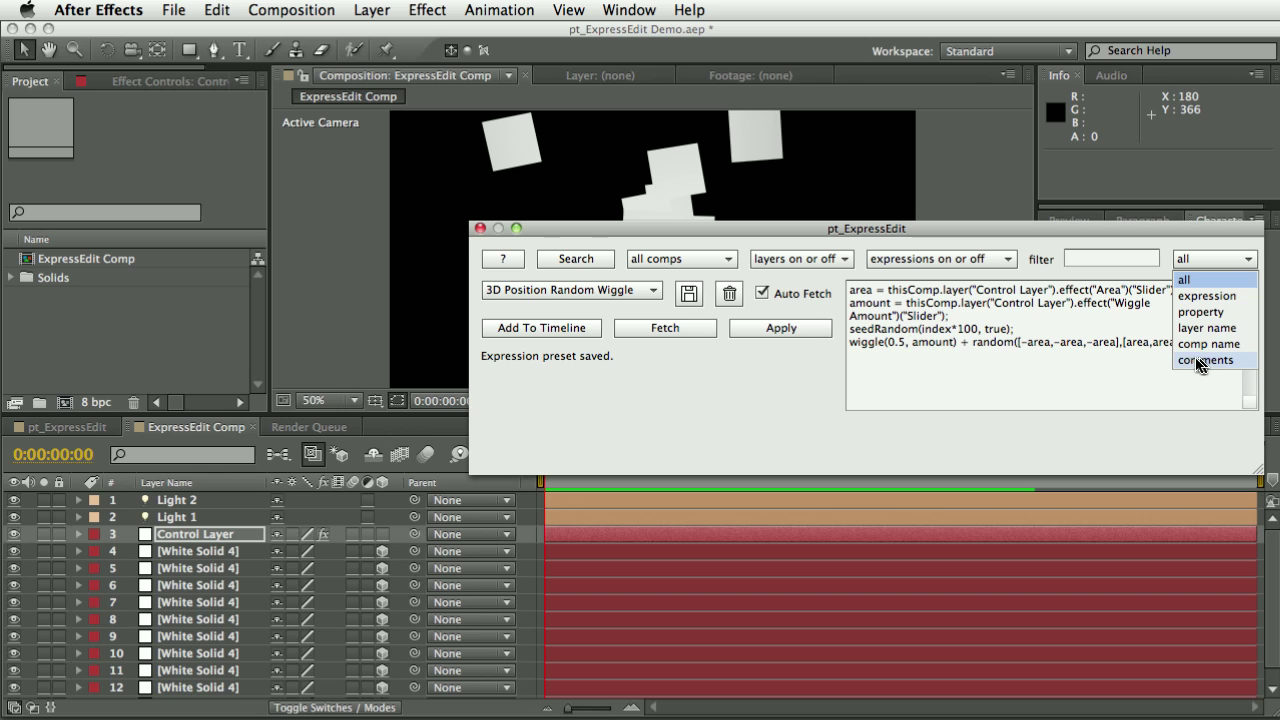
left_click(1031, 240)
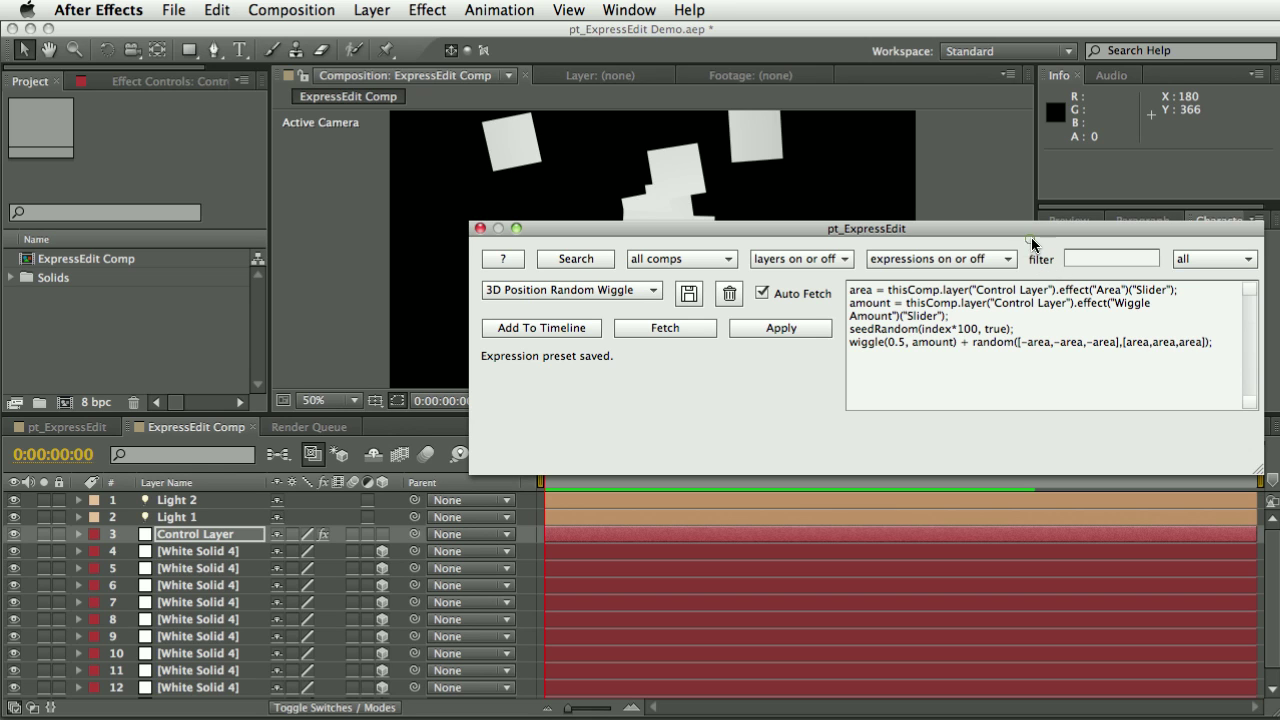
Search all expressions, enlarge the window, and browse the layer 4–6 result rows
left_click(576, 258)
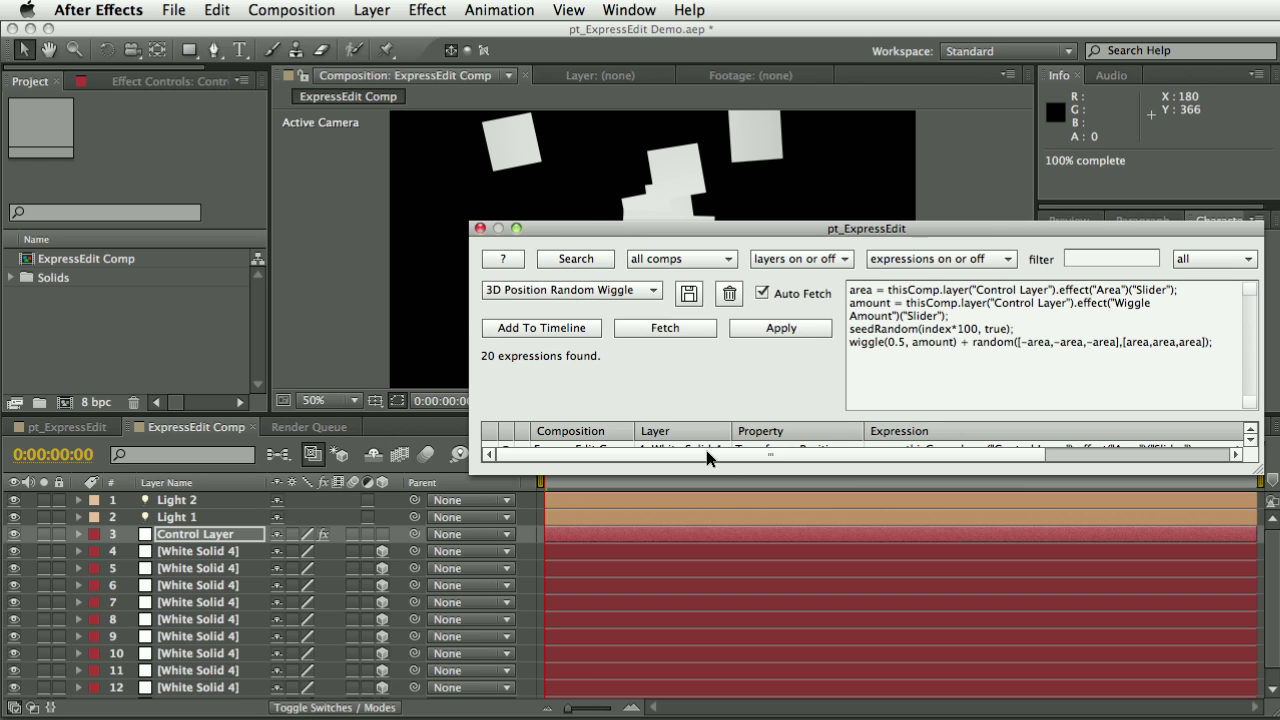
left_click_drag(822, 234, 792, 187)
left_click_drag(1240, 563, 1248, 662)
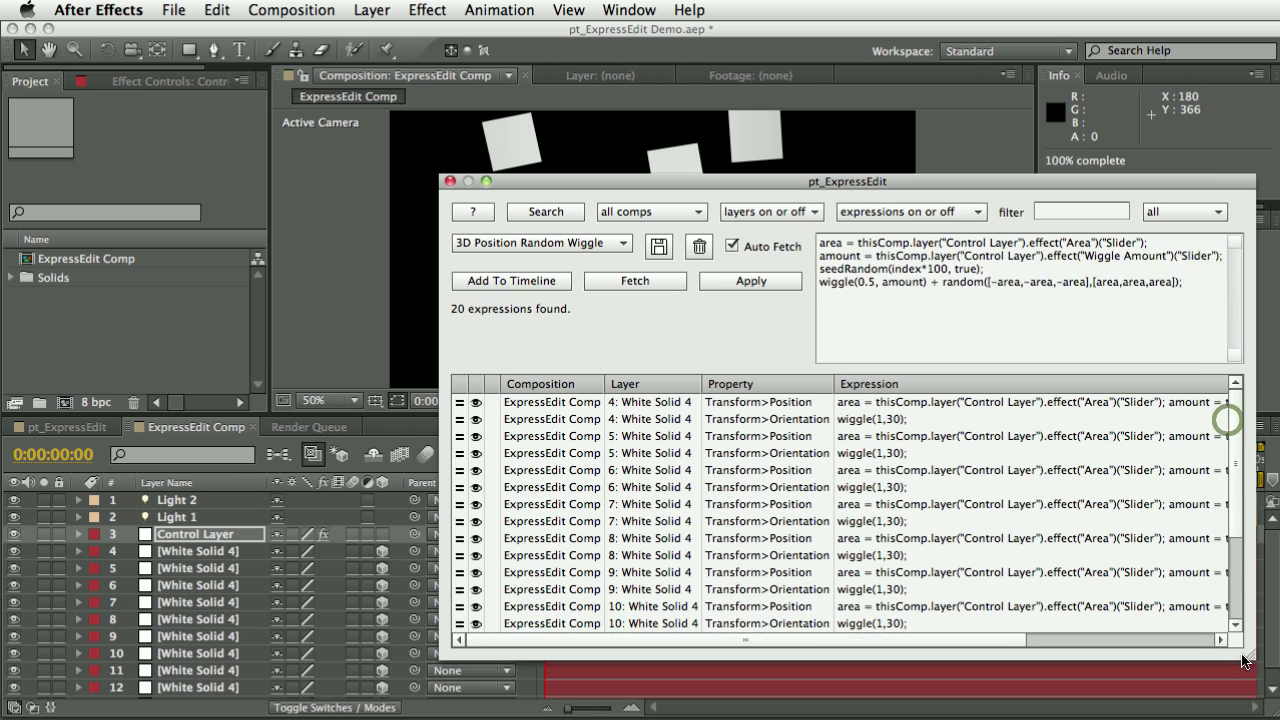
left_click_drag(886, 182, 886, 152)
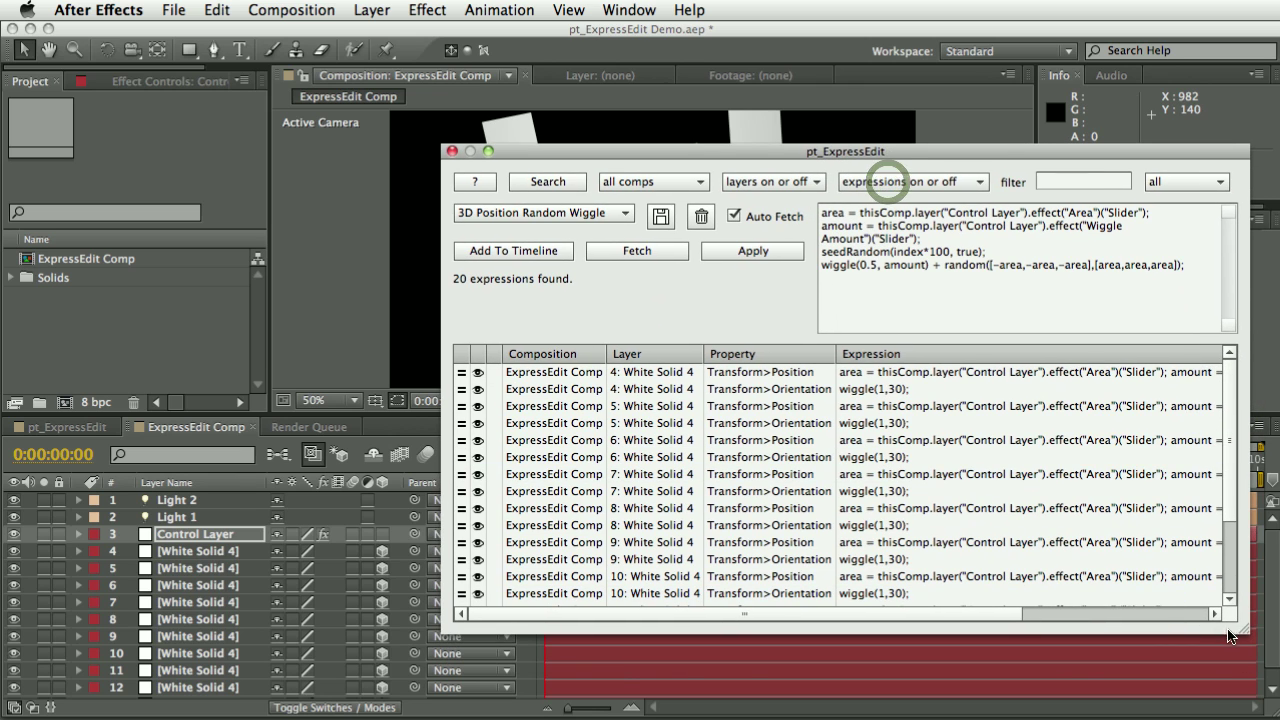
left_click_drag(1241, 630, 1228, 658)
left_click(808, 372)
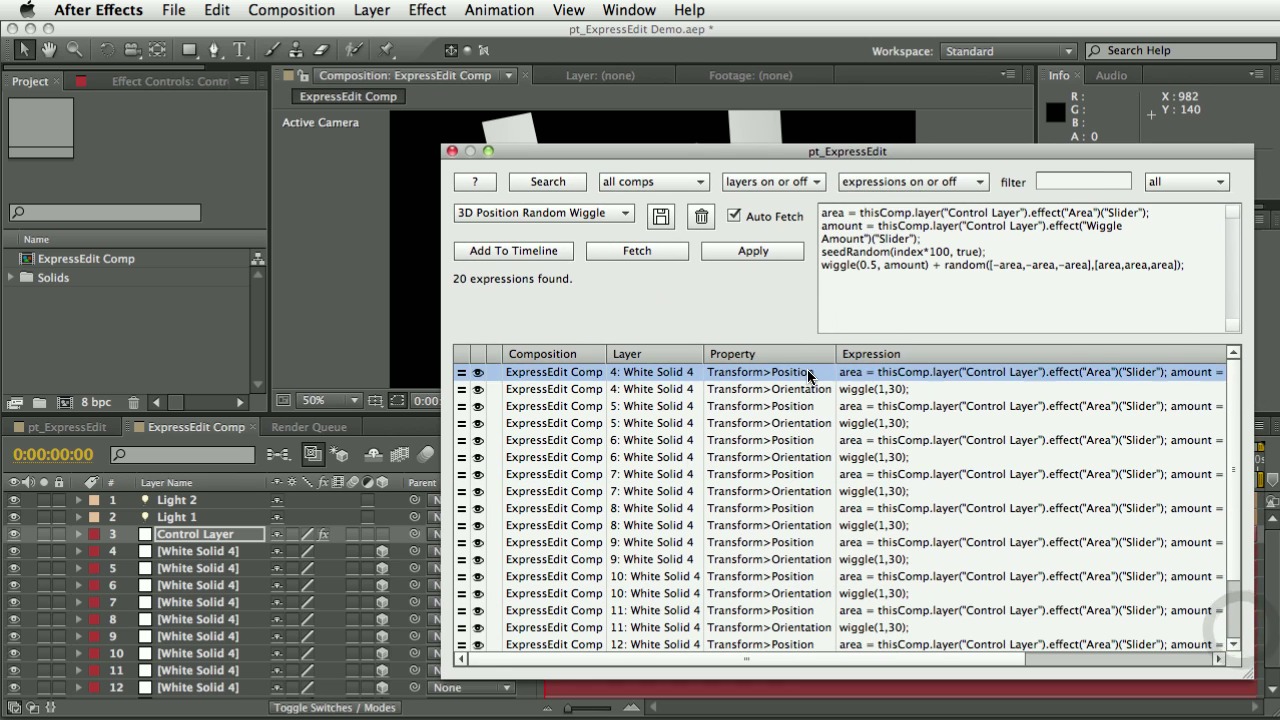
left_click(842, 389)
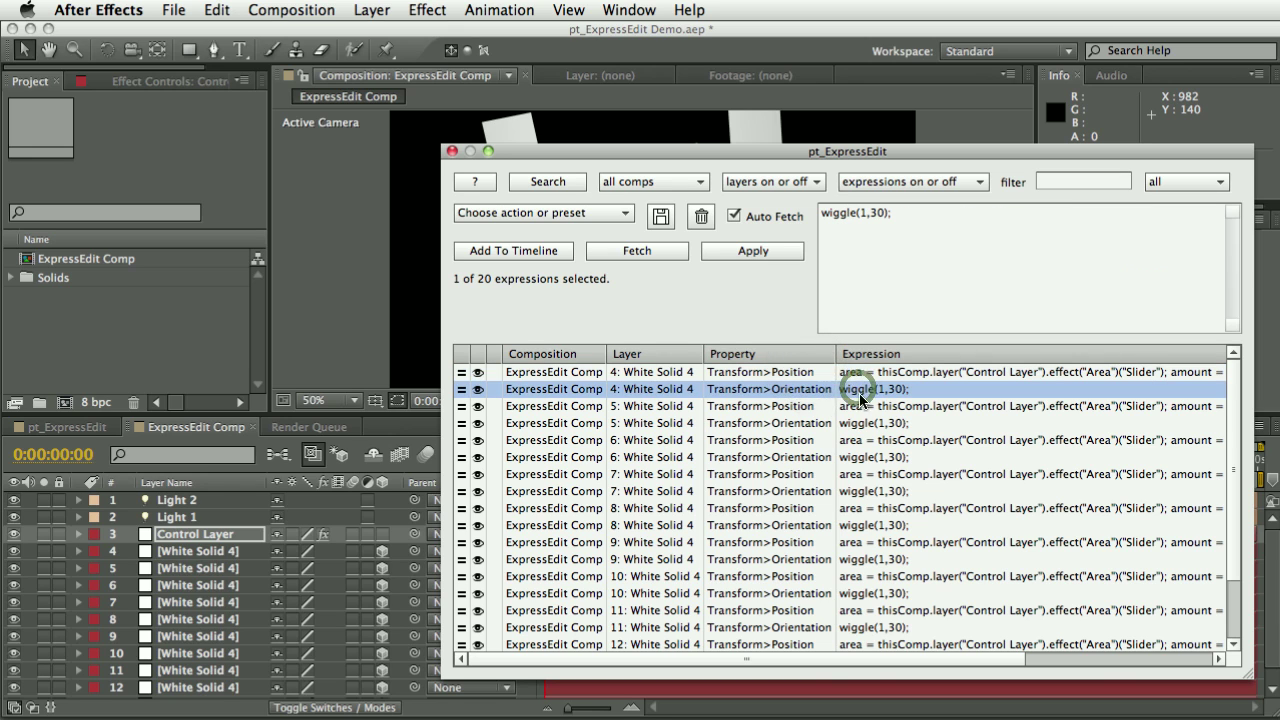
left_click(866, 405)
left_click(877, 421)
left_click(871, 439)
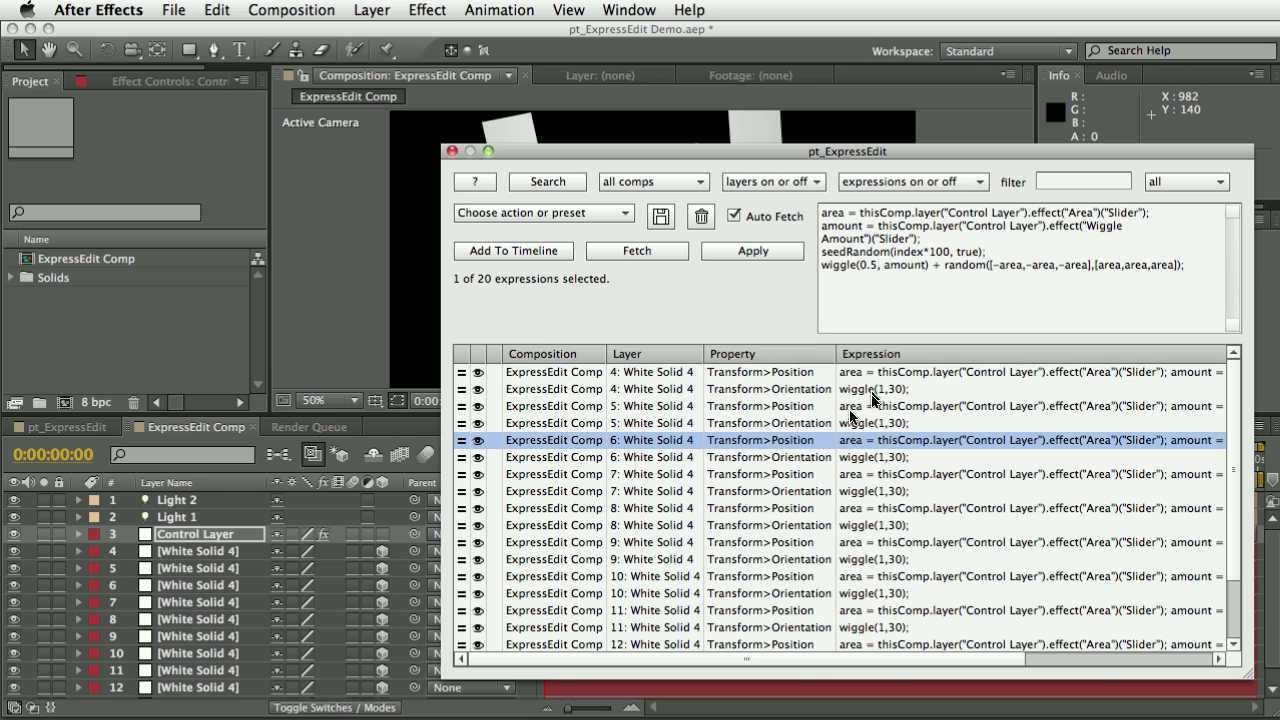
left_click(882, 371)
Change layer 4's Orientation expression to wiggle(1,300) and apply it
left_click(870, 390)
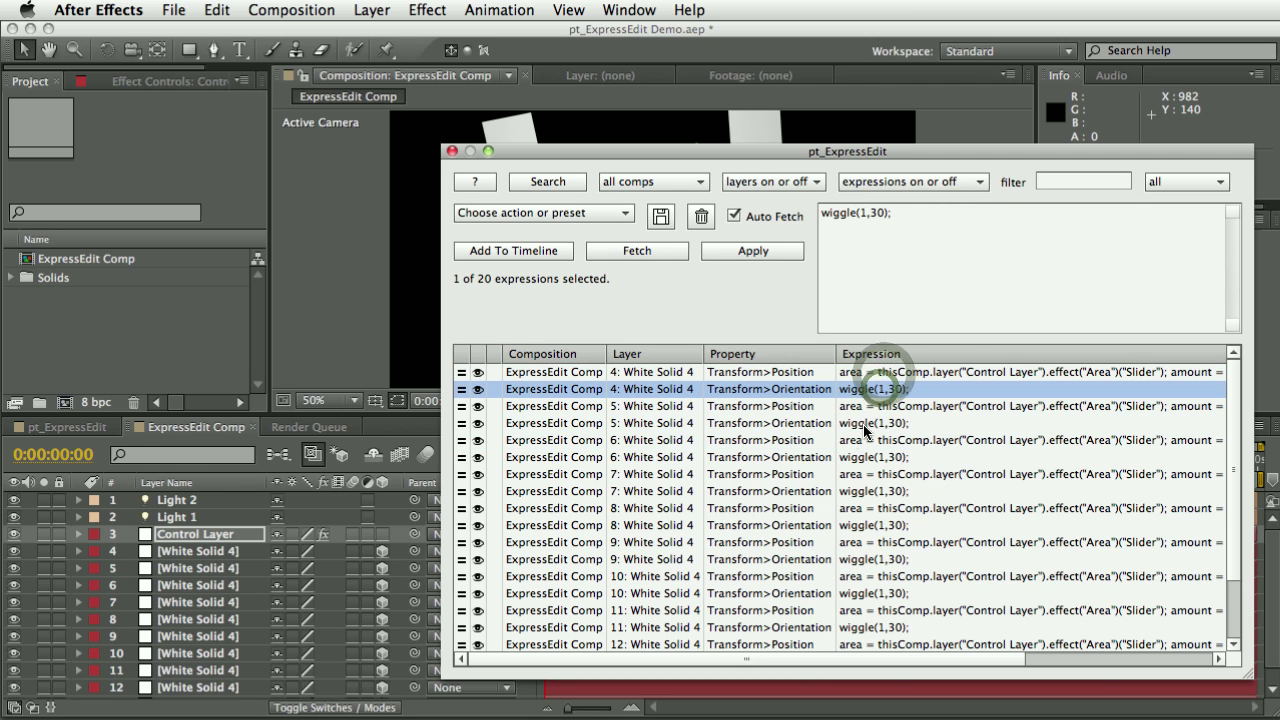
left_click(871, 211)
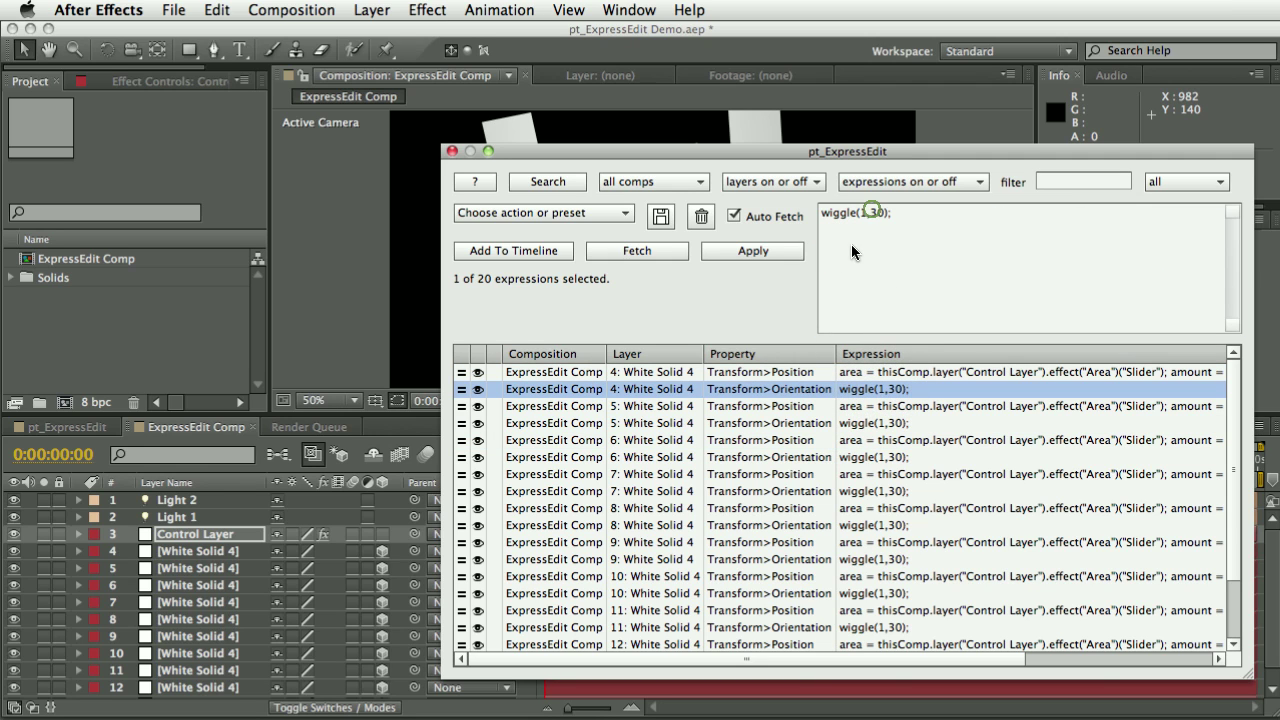
left_click(871, 211)
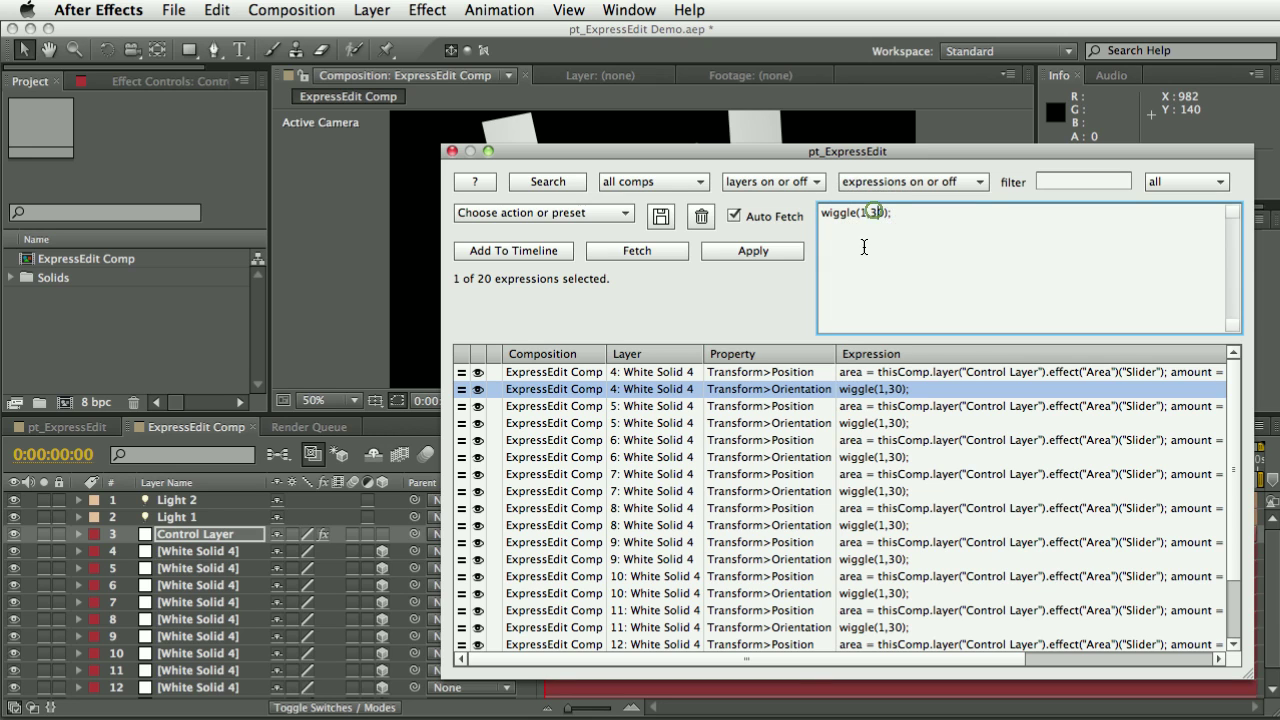
type("0")
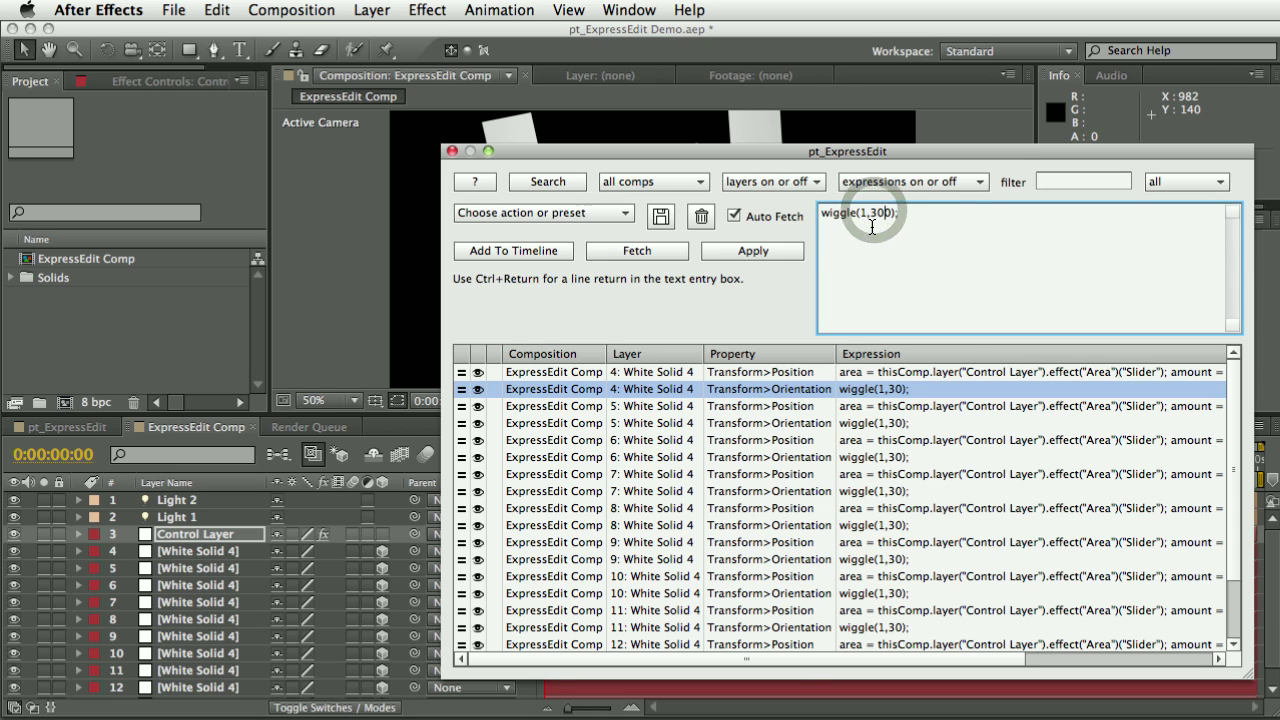
left_click(755, 251)
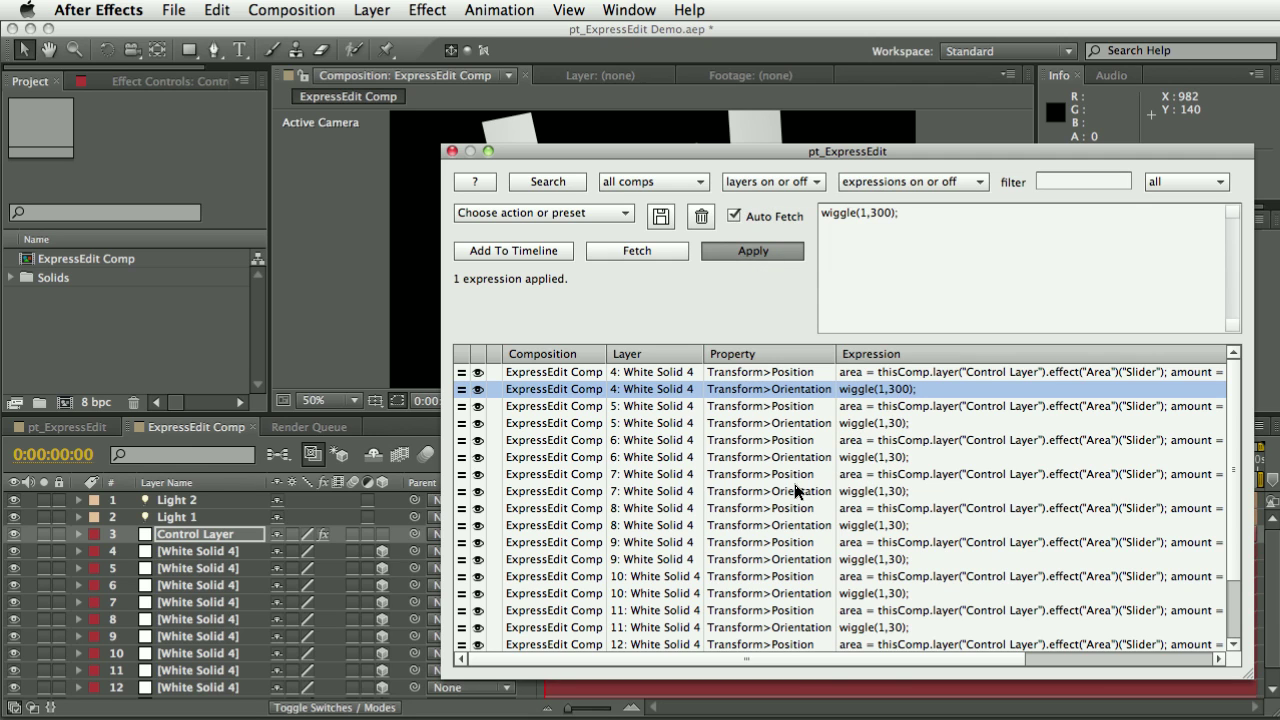
Step through the layer 5 and layer 6 Position and Orientation rows in the results
left_click(880, 407)
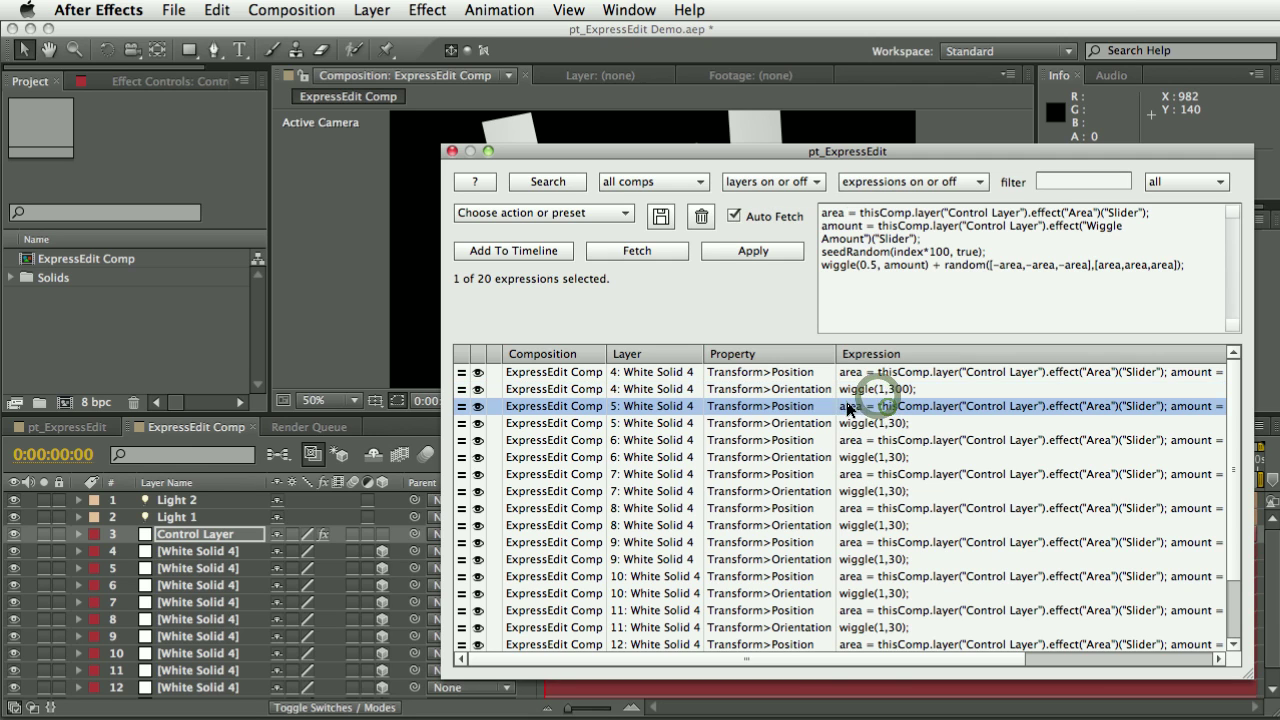
left_click(880, 425)
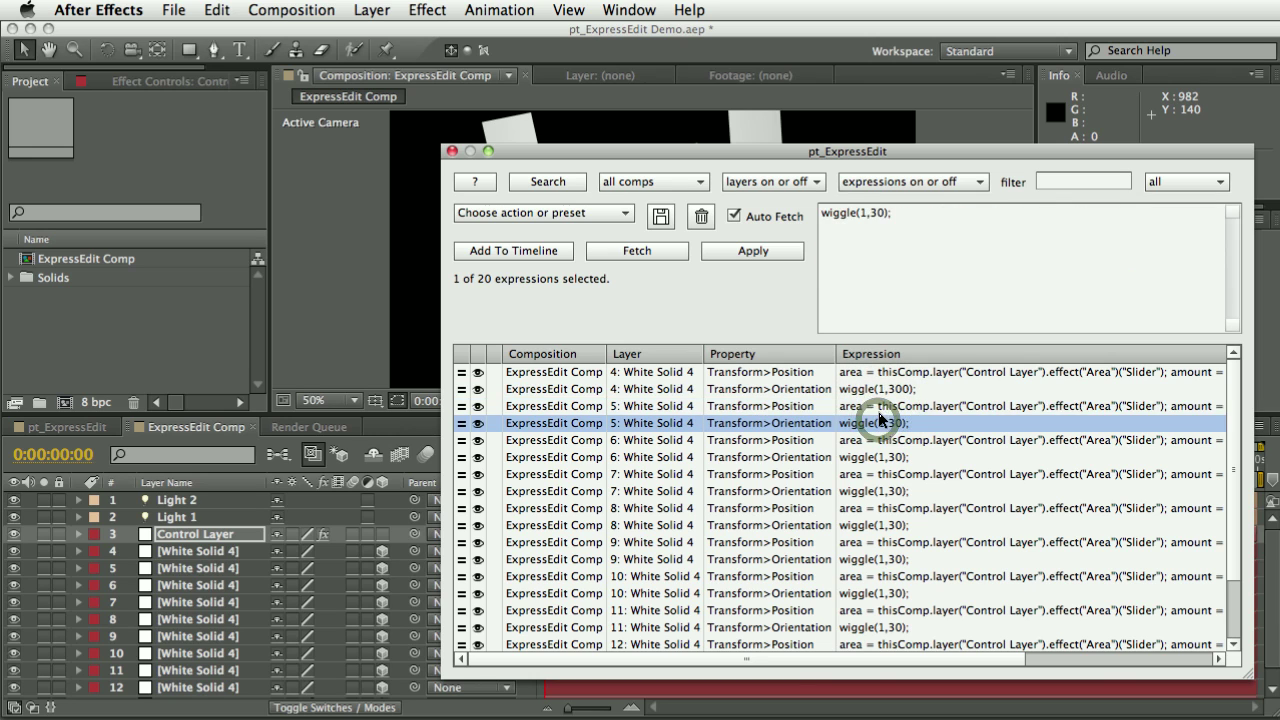
left_click(876, 402)
left_click(880, 424)
left_click(878, 405)
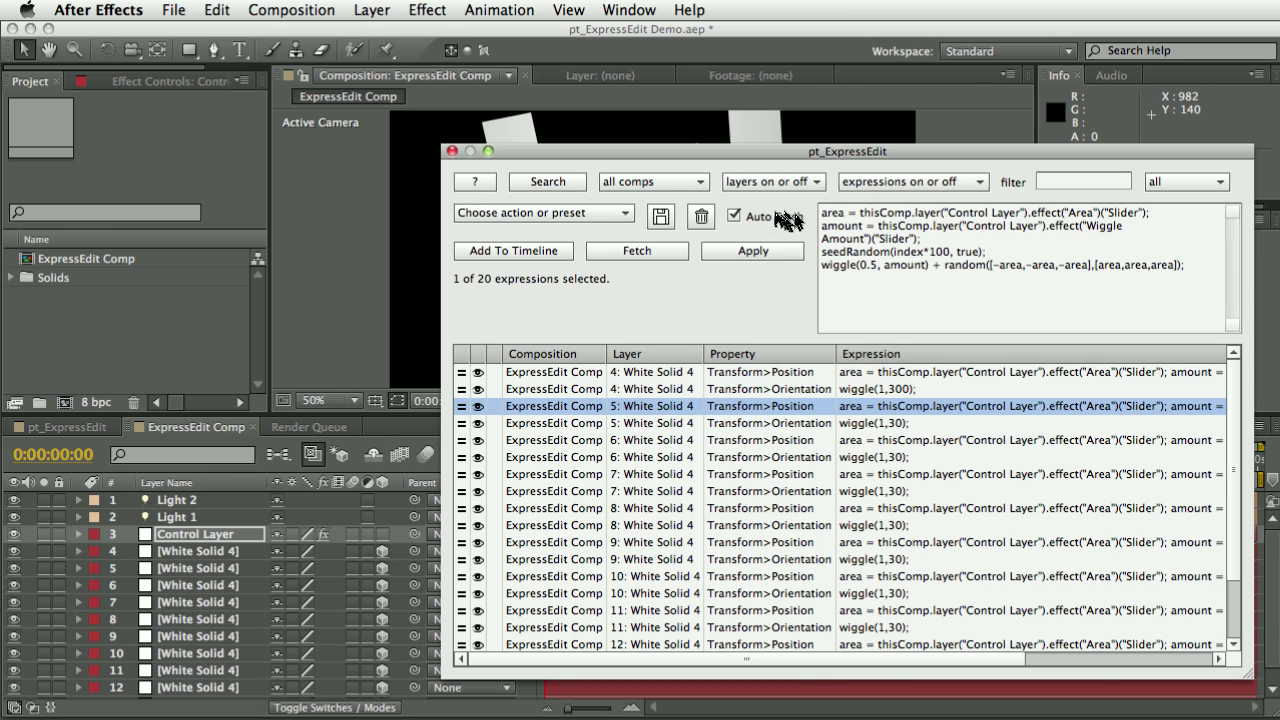
left_click(888, 441)
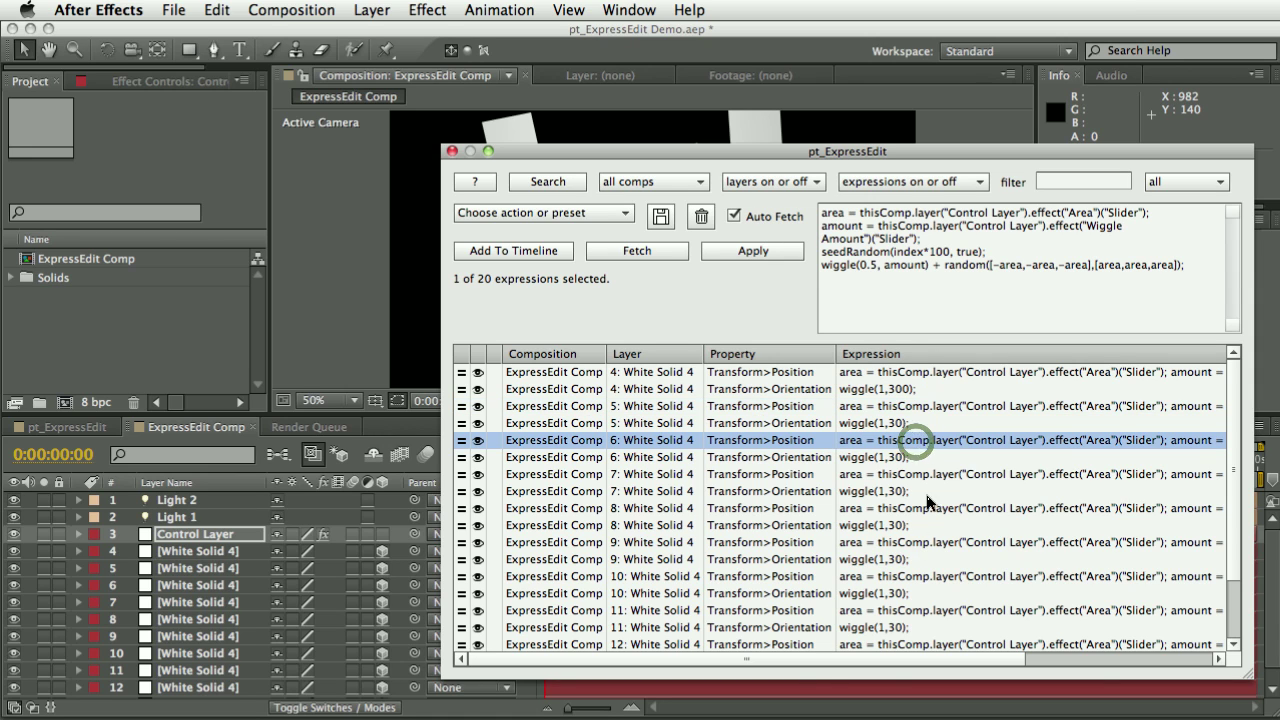
left_click(891, 405)
left_click(890, 423)
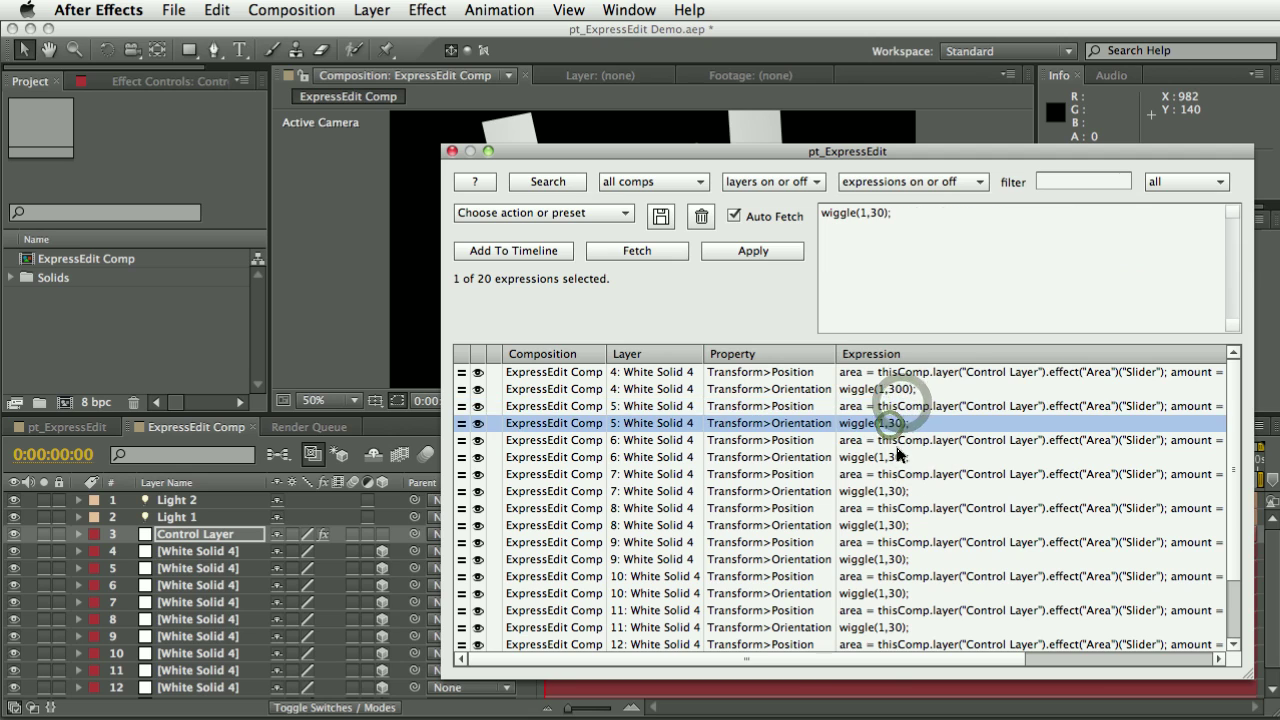
left_click(909, 458)
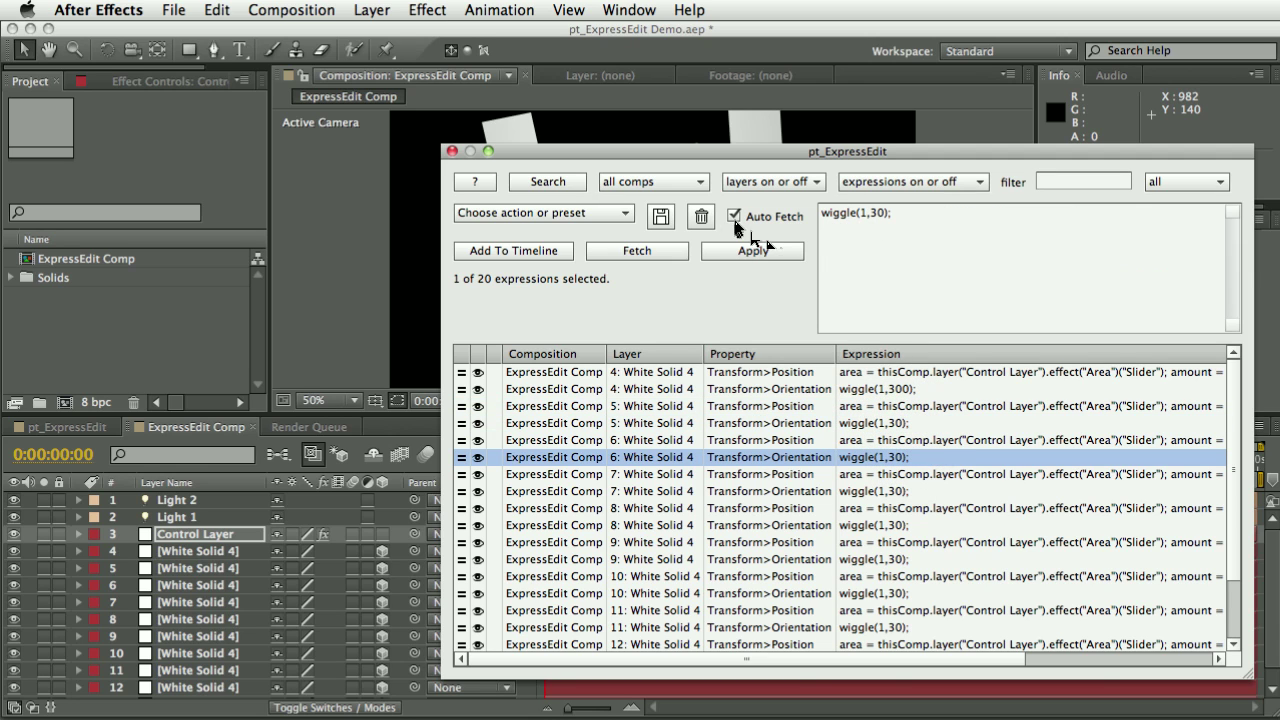
Turn off auto-loading, fetch layer 5's expressions manually, then select layer 7's Orientation wiggle(1,30)
left_click(888, 441)
left_click(890, 457)
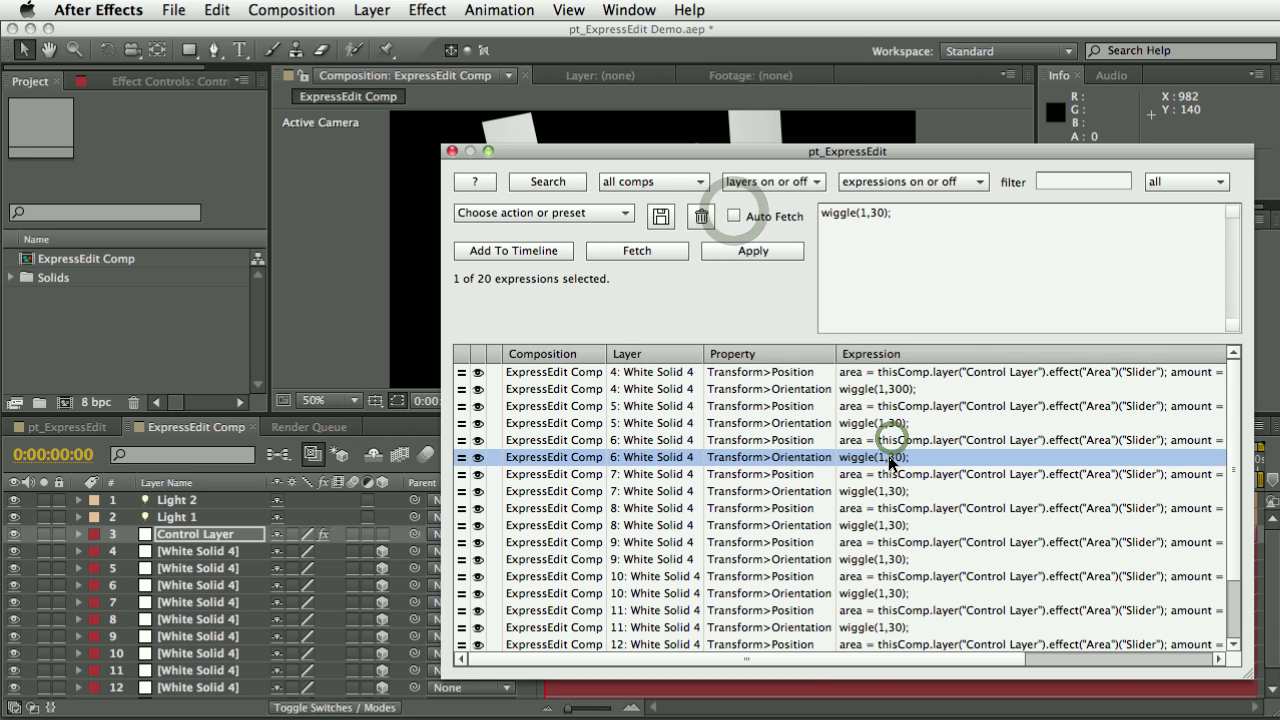
left_click(860, 404)
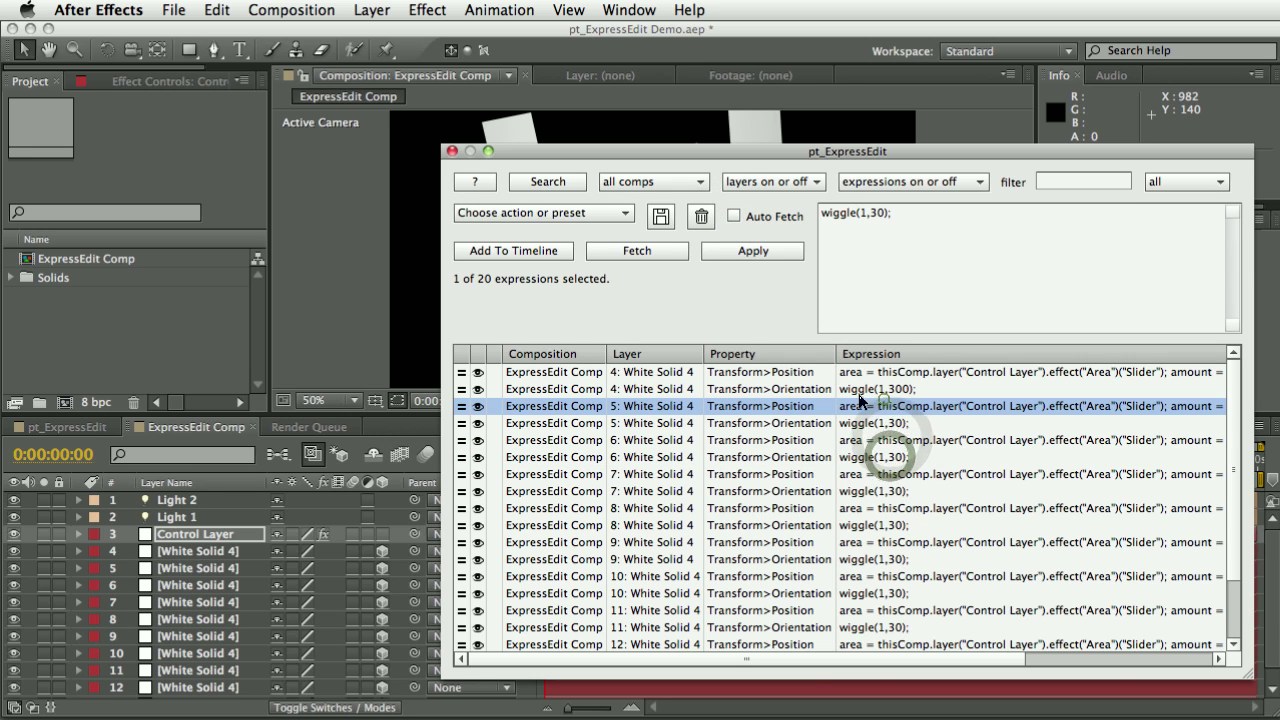
left_click(656, 248)
left_click(888, 424)
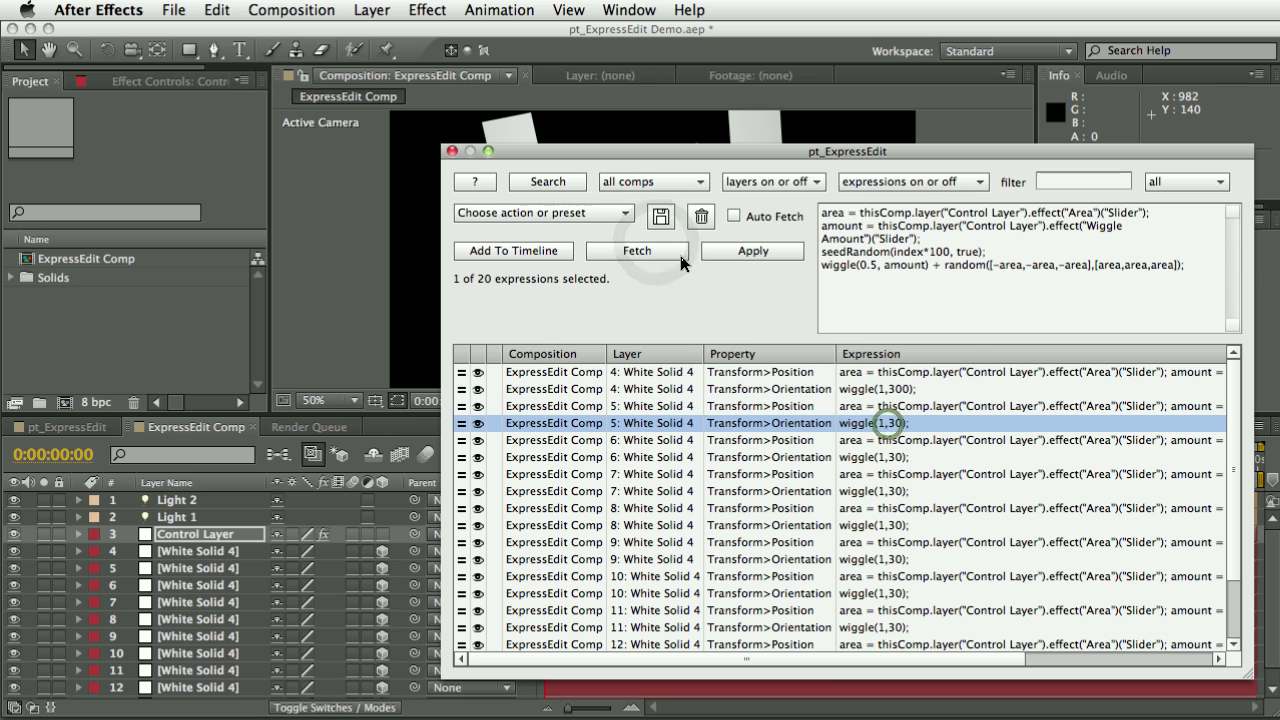
left_click(651, 254)
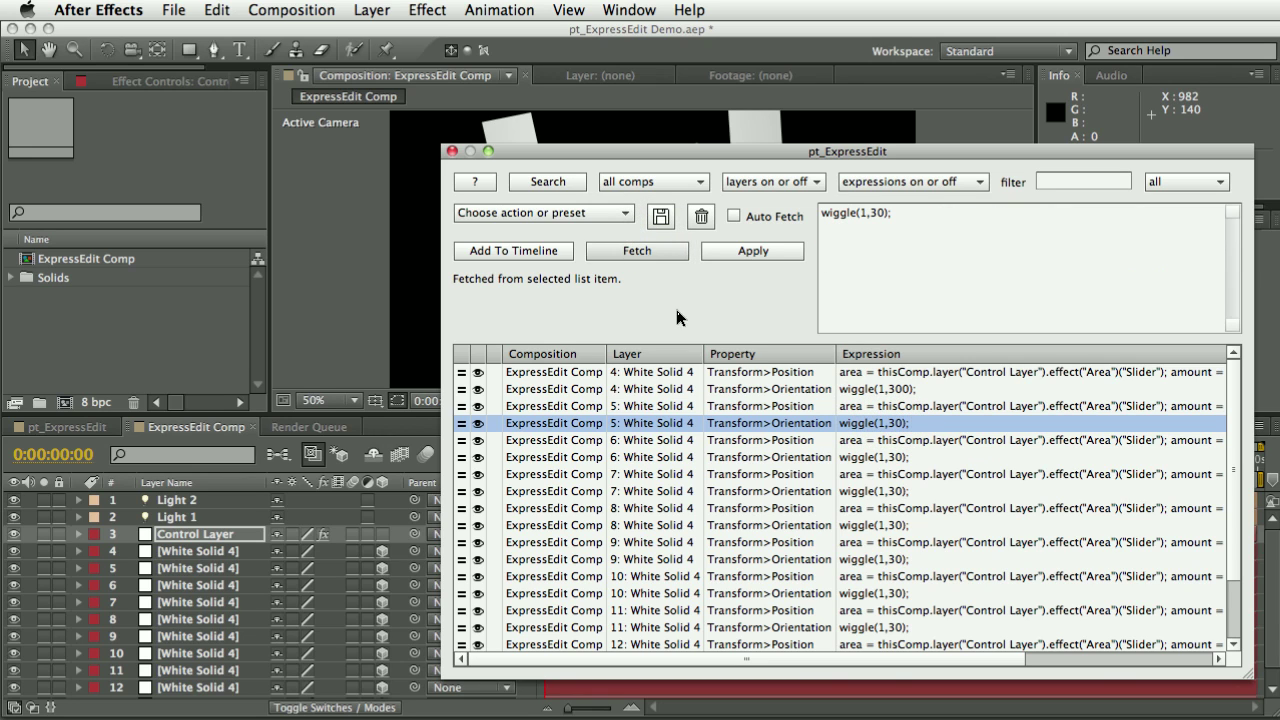
left_click(793, 423)
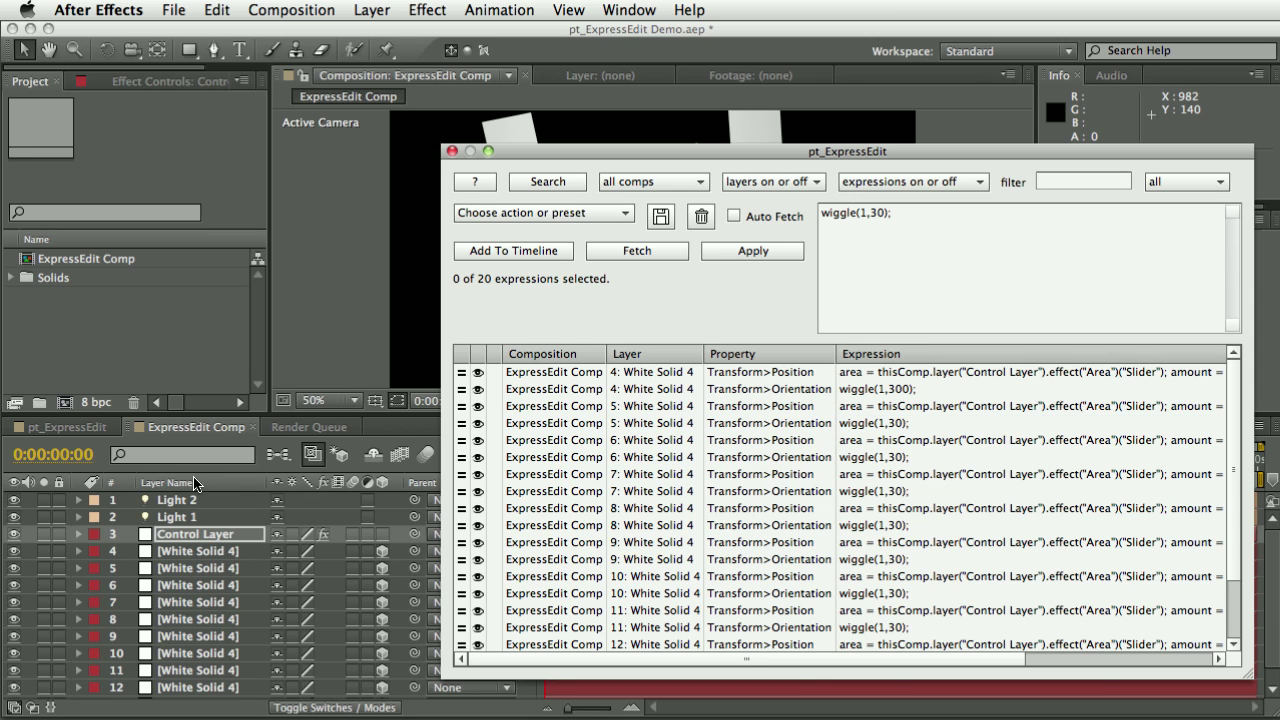
left_click(838, 491)
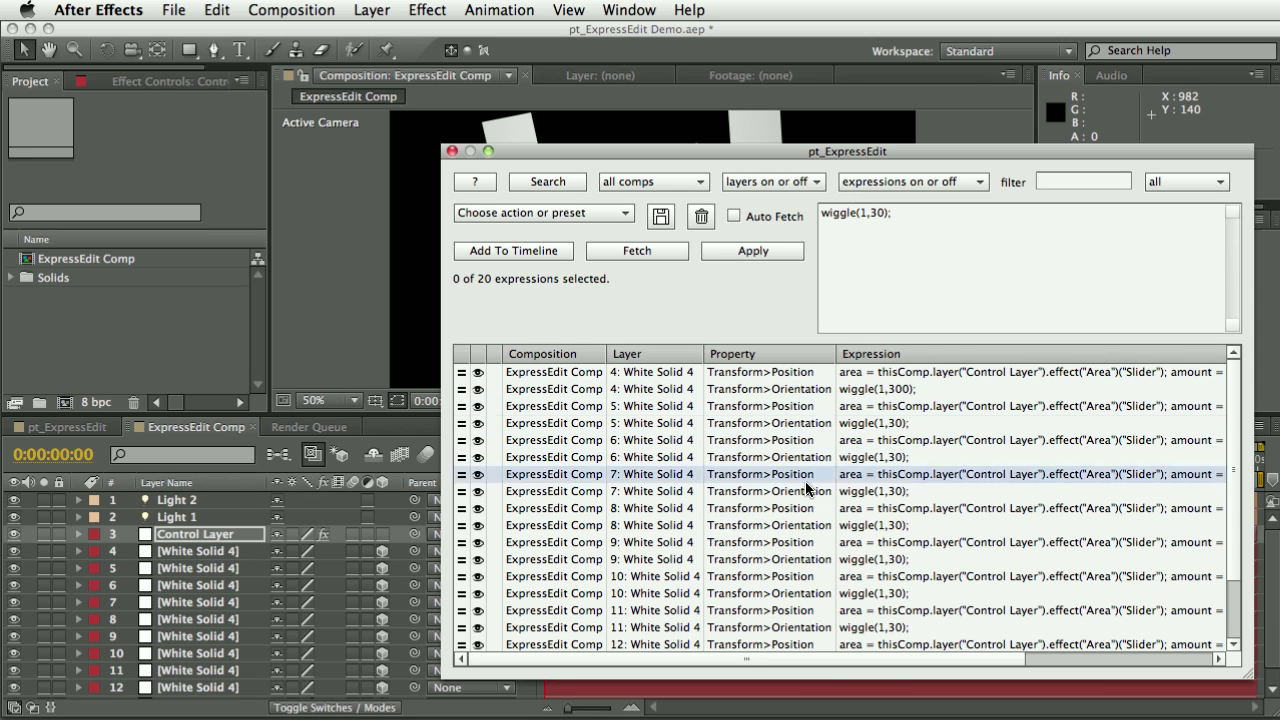
Turn on Auto Fetch, change layer 6's Orientation expression to wiggle(1,a) and apply it
left_click(661, 251)
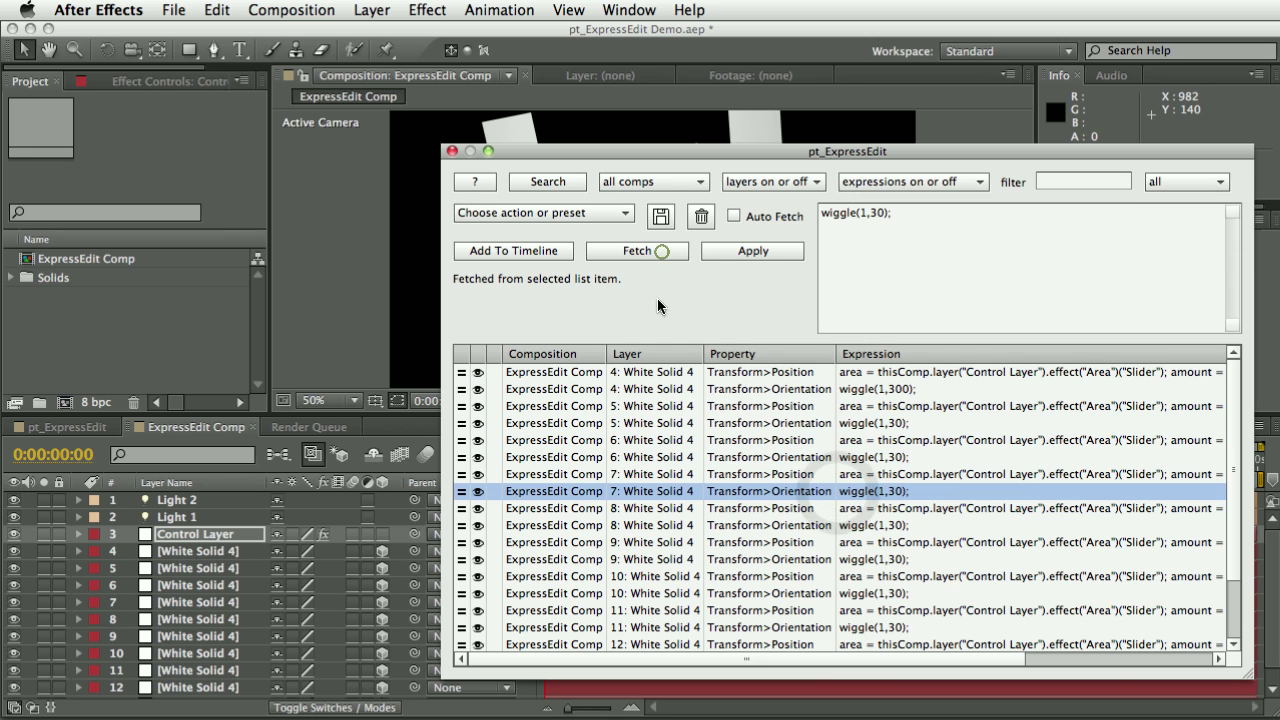
left_click_drag(805, 440, 716, 423)
left_click(733, 215)
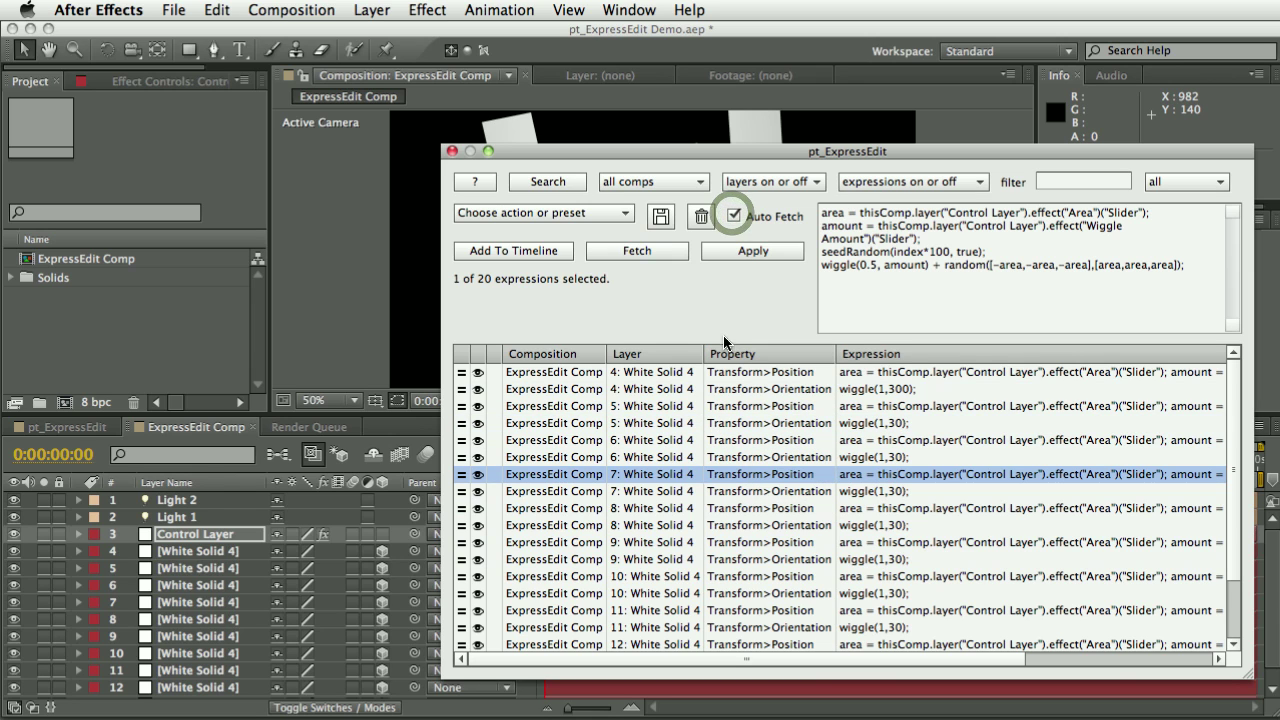
left_click(856, 459)
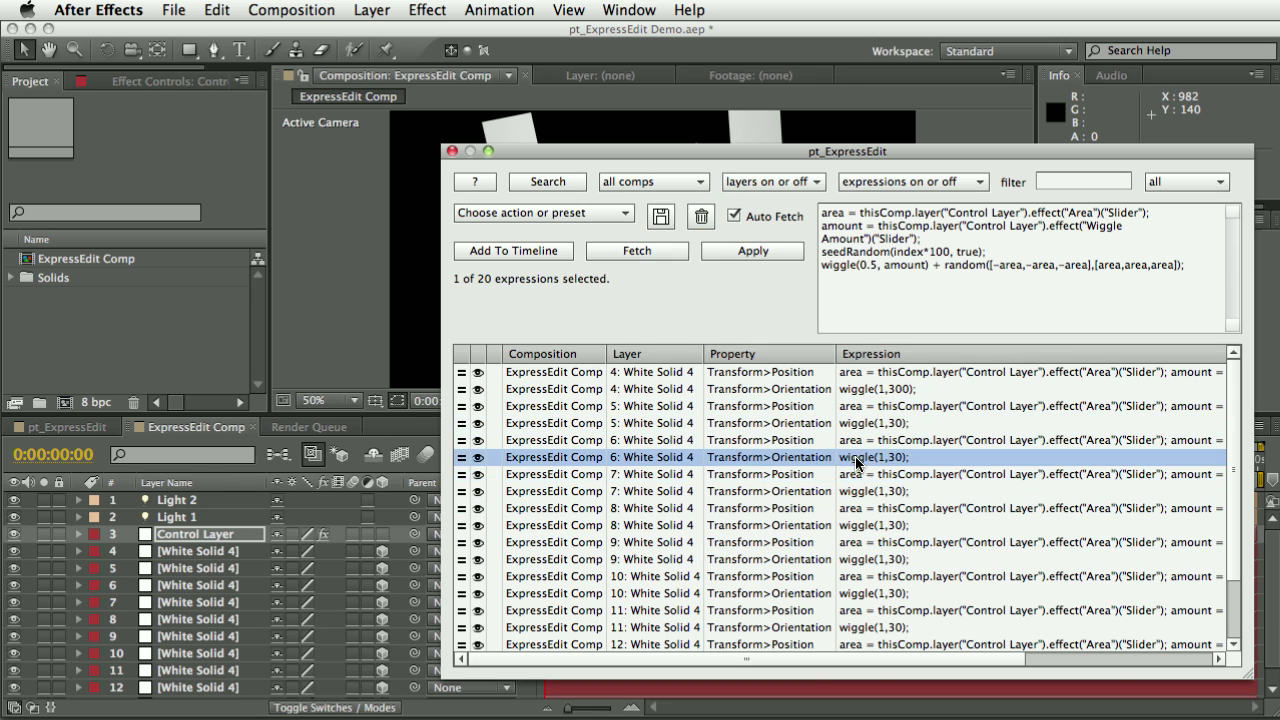
left_click(877, 212)
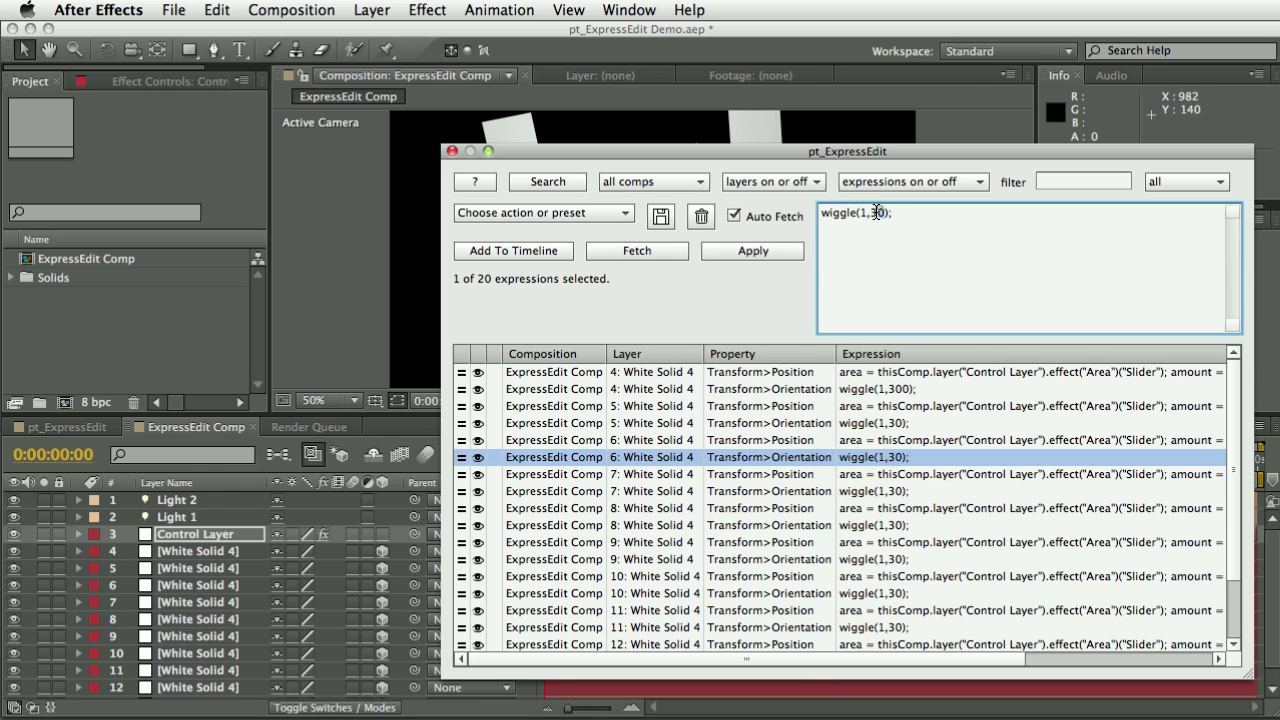
type("a")
left_click(739, 247)
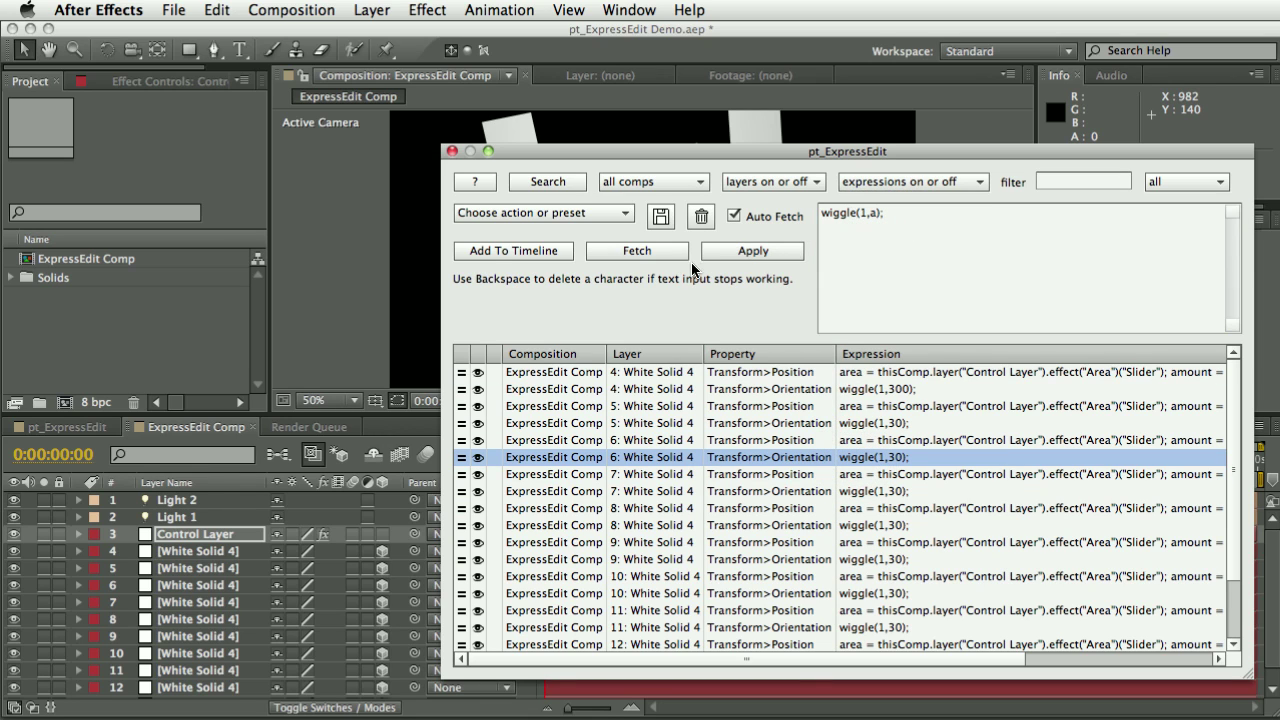
left_click(767, 249)
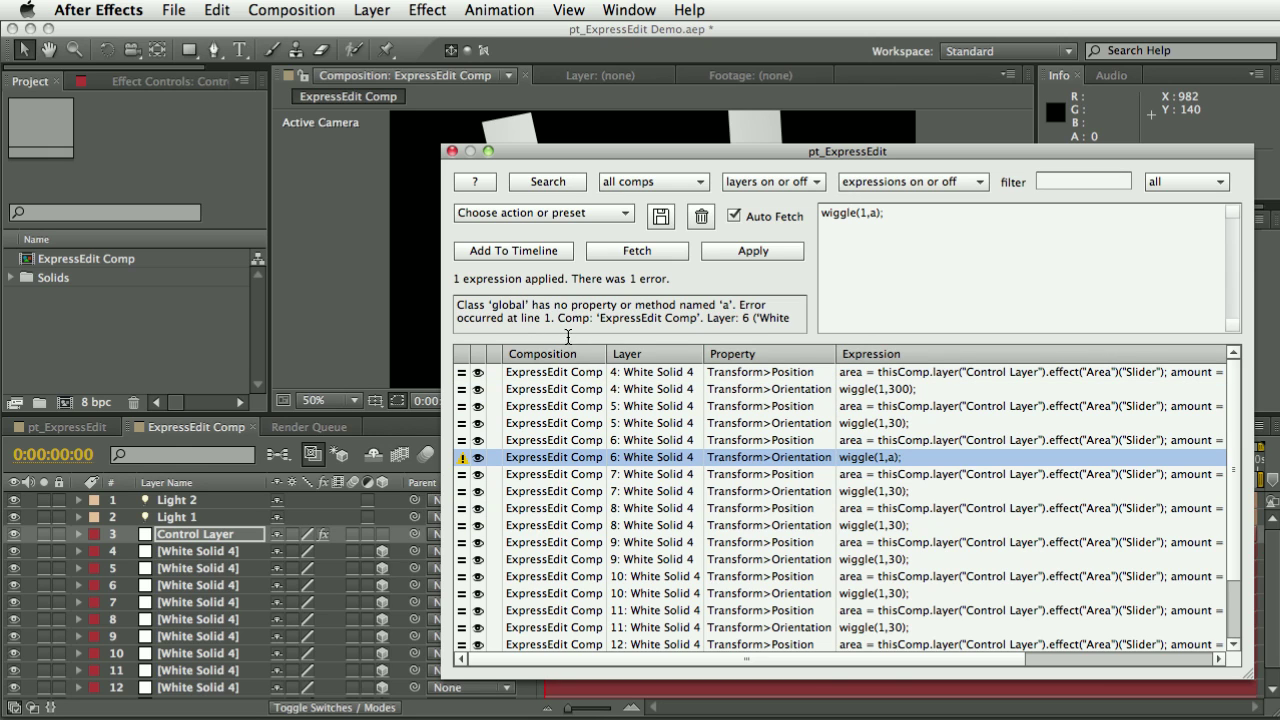
left_click(729, 421)
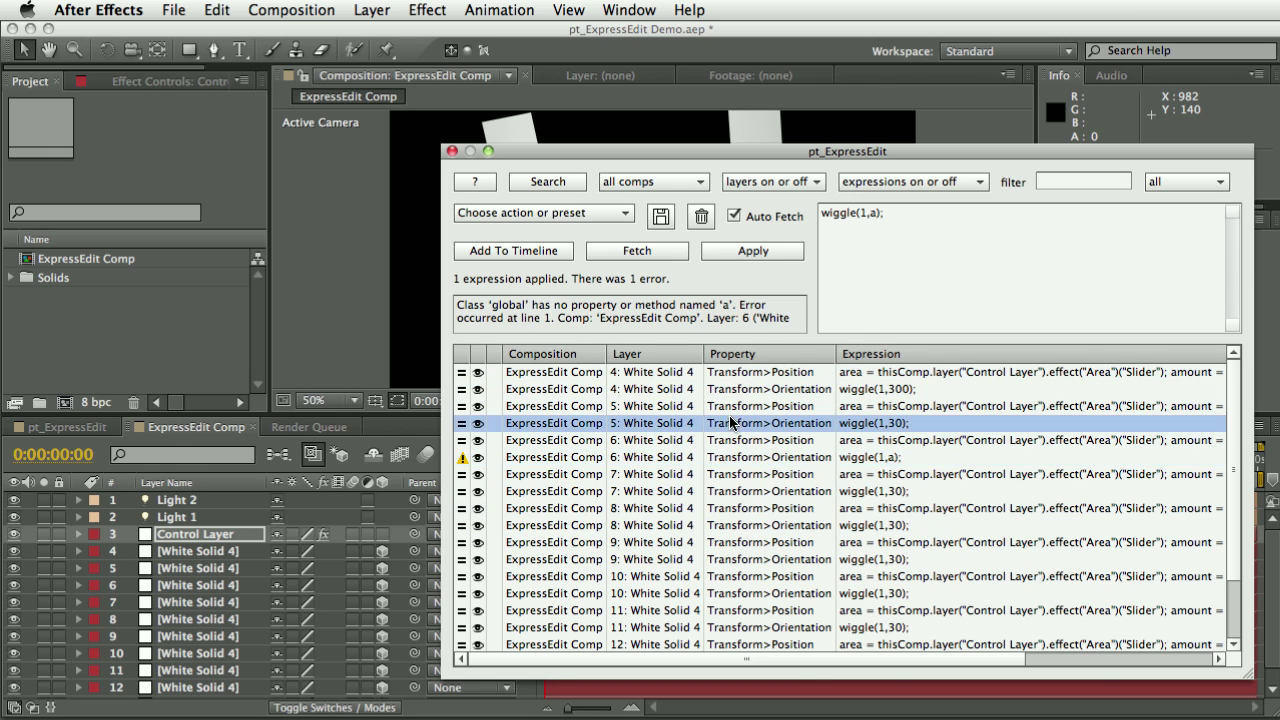
left_click(697, 457)
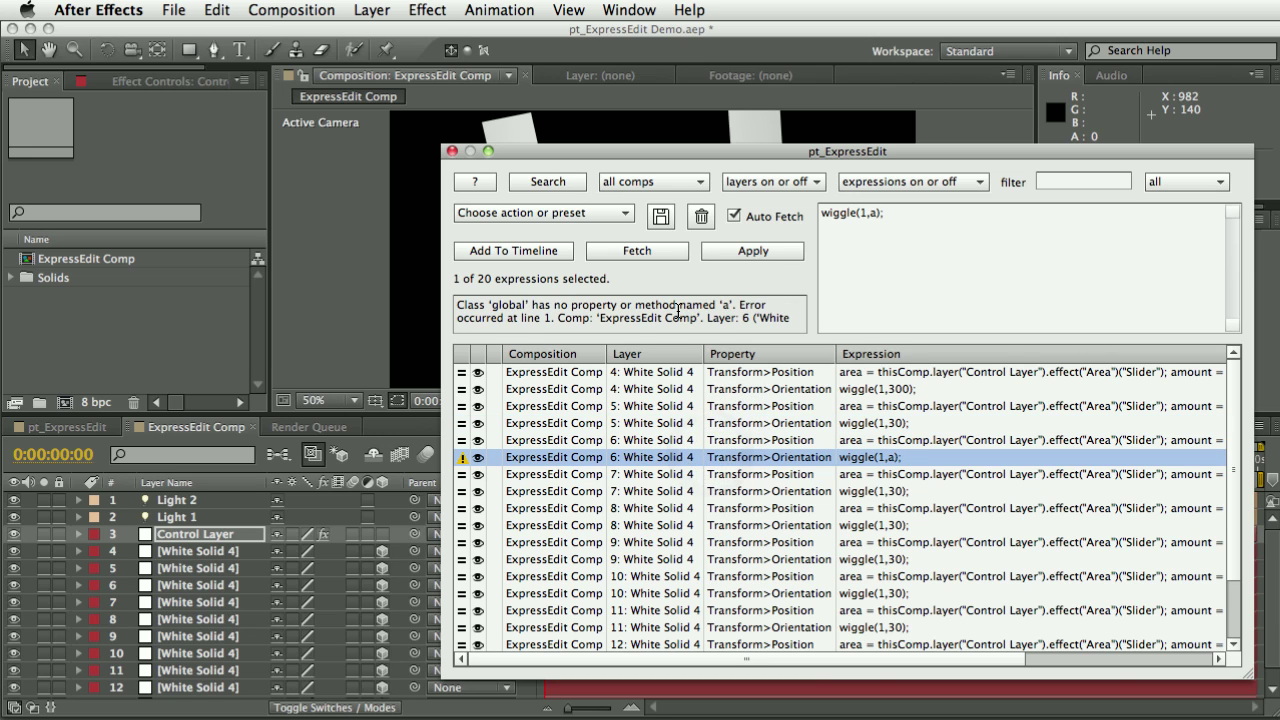
left_click_drag(877, 657, 1190, 664)
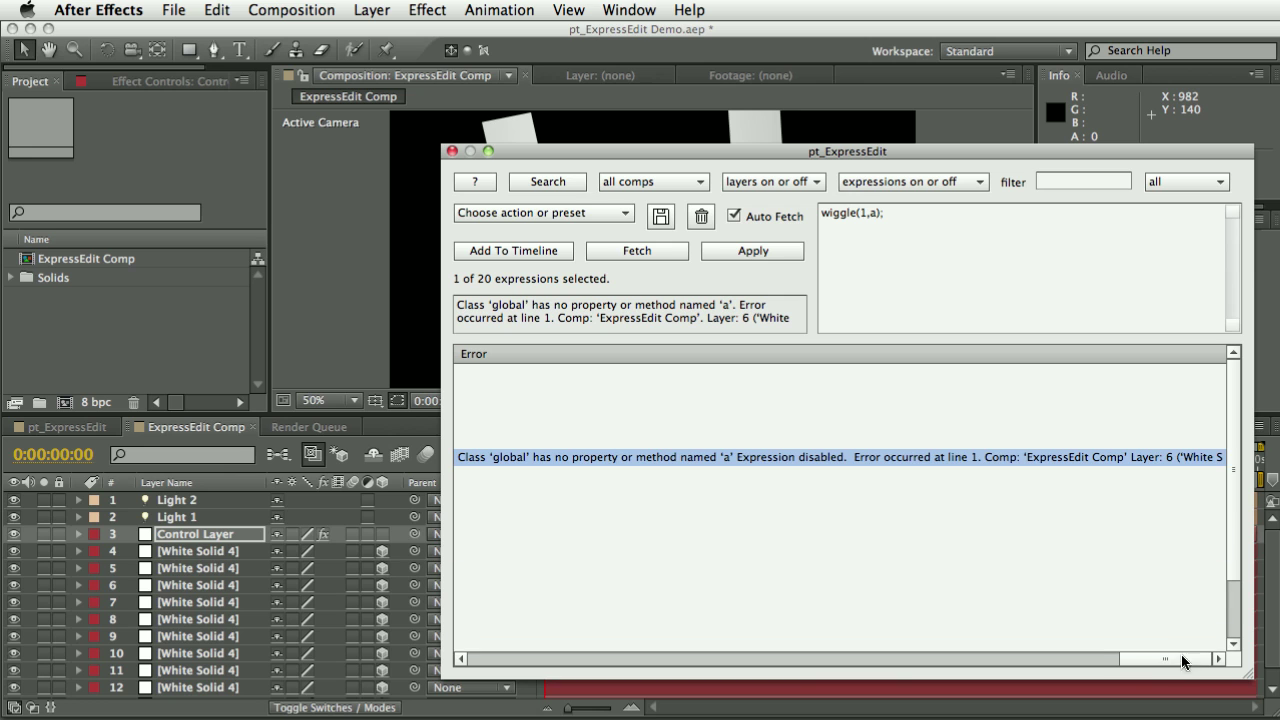
left_click_drag(1172, 660, 443, 654)
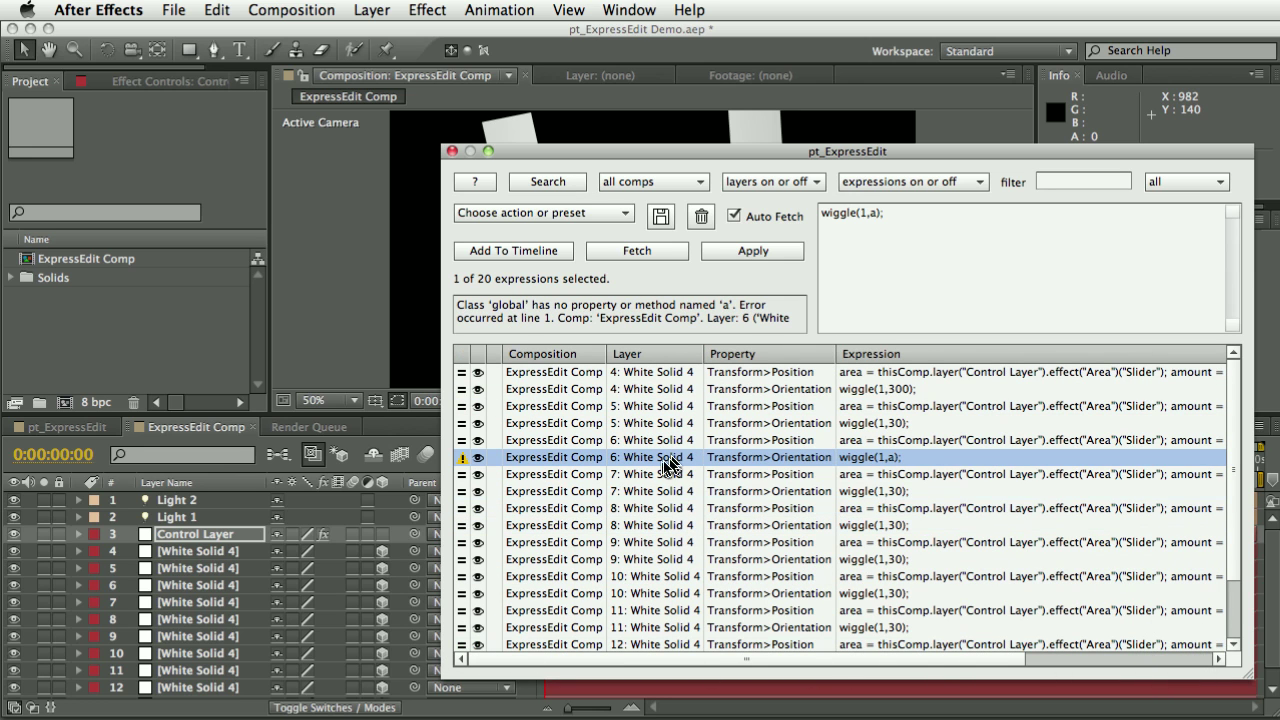
Compare layer 5's and layer 6's Orientation expressions, then load layer 5's wiggle(1,30) into the editor
left_click(884, 422)
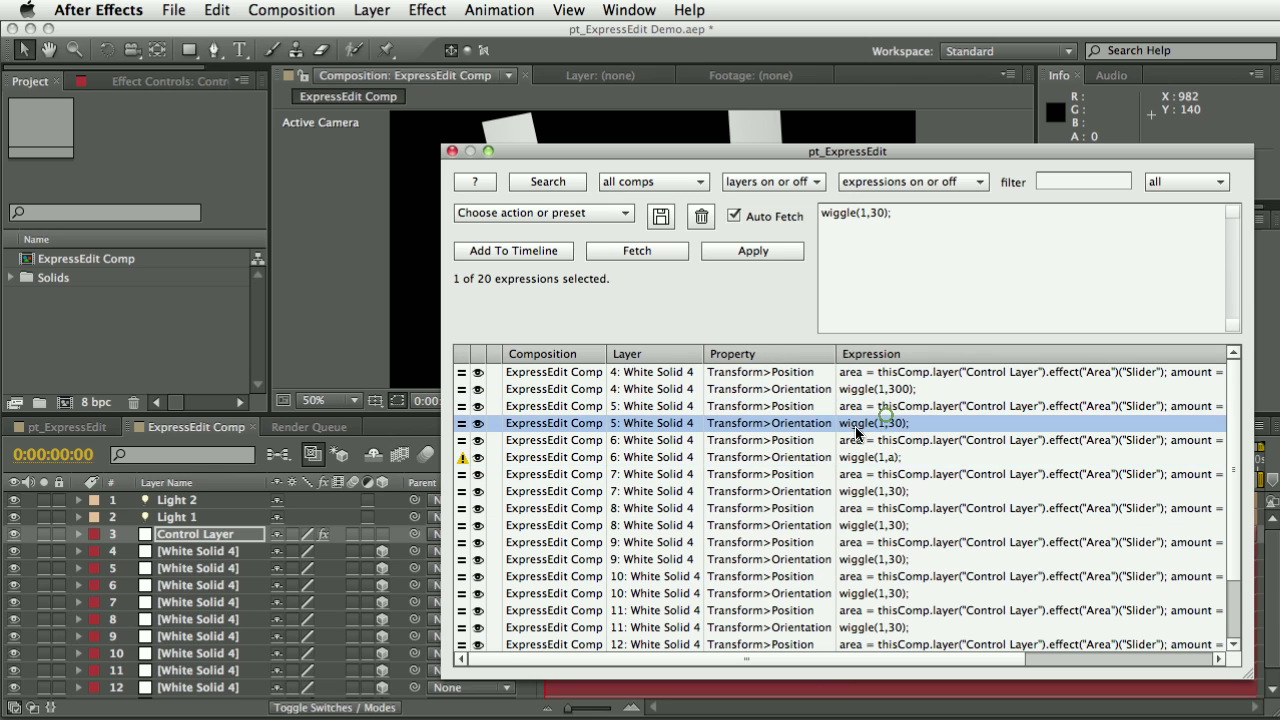
left_click(886, 456)
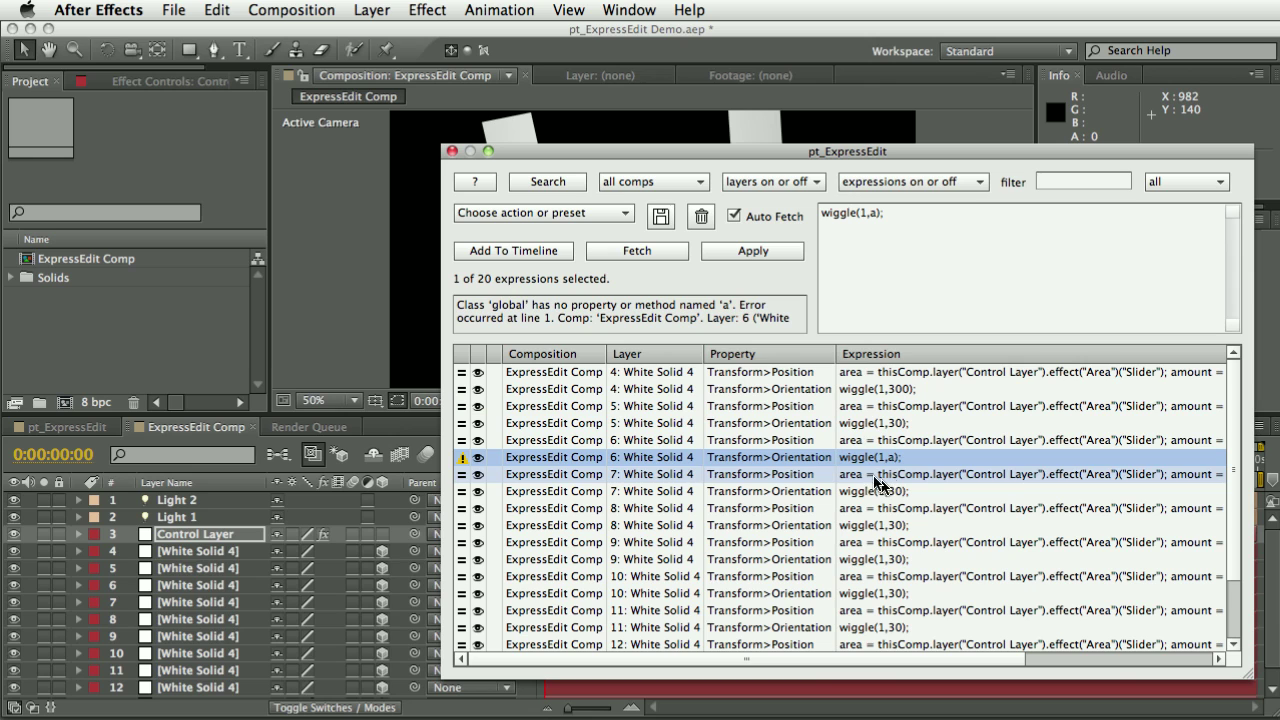
left_click(871, 423)
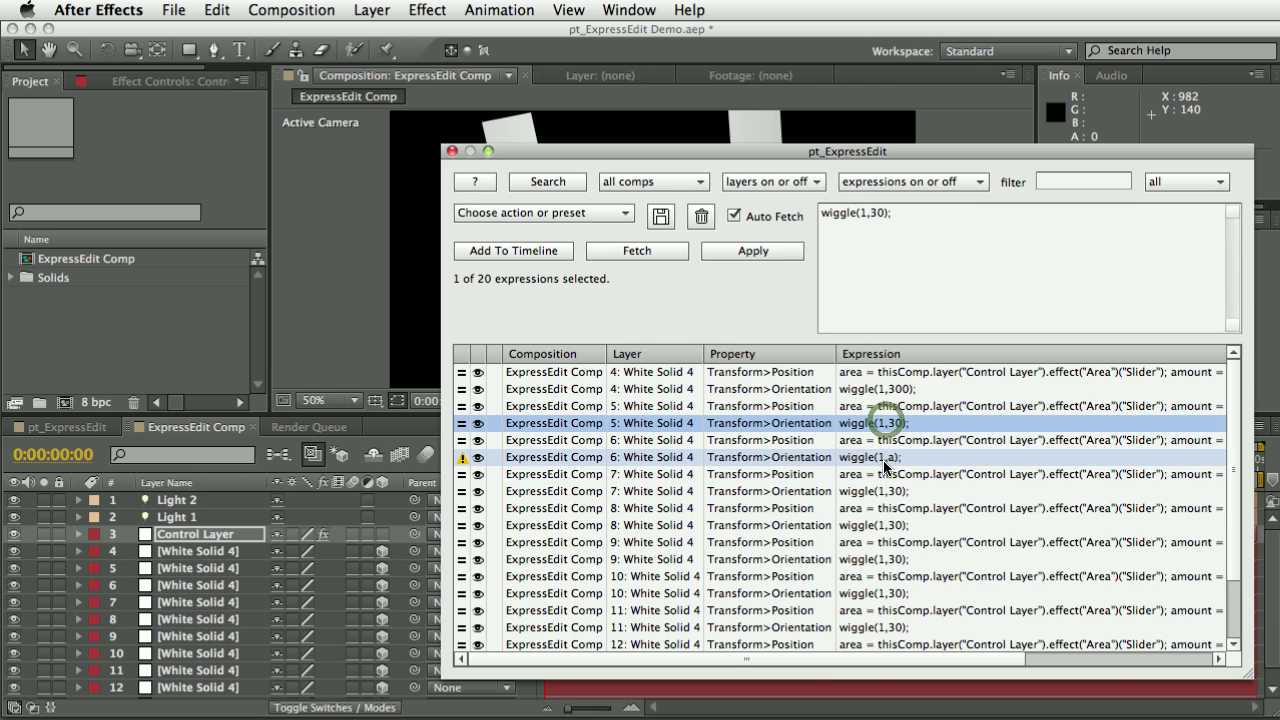
left_click(872, 457)
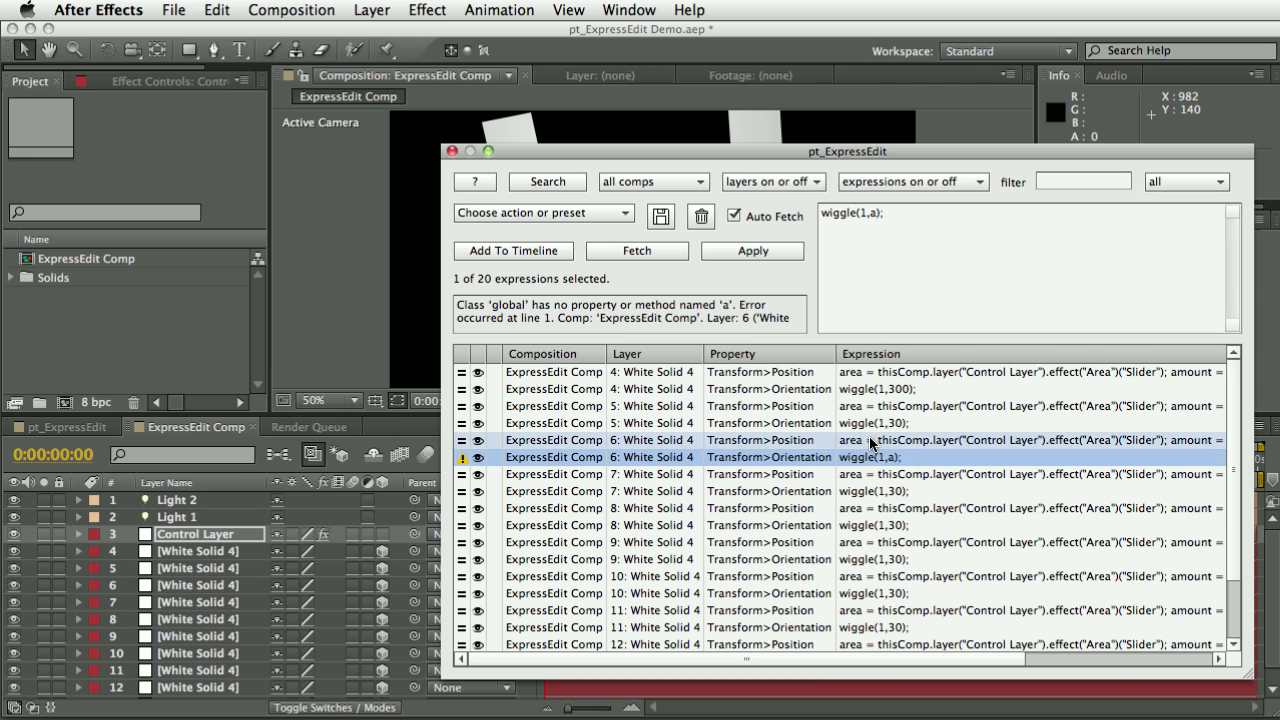
left_click(860, 424)
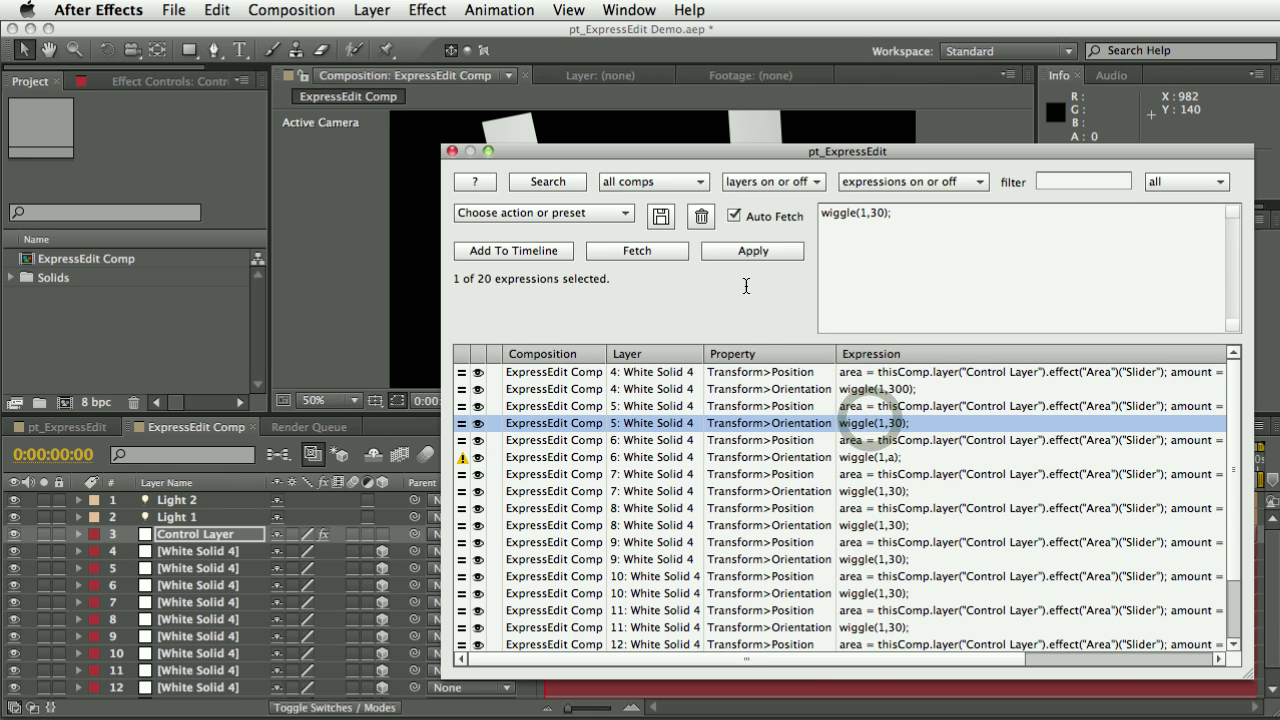
With Auto Fetch off, apply wiggle(1,30) to layer 6's and layer 4's Orientation expressions
left_click(733, 216)
left_click(875, 457)
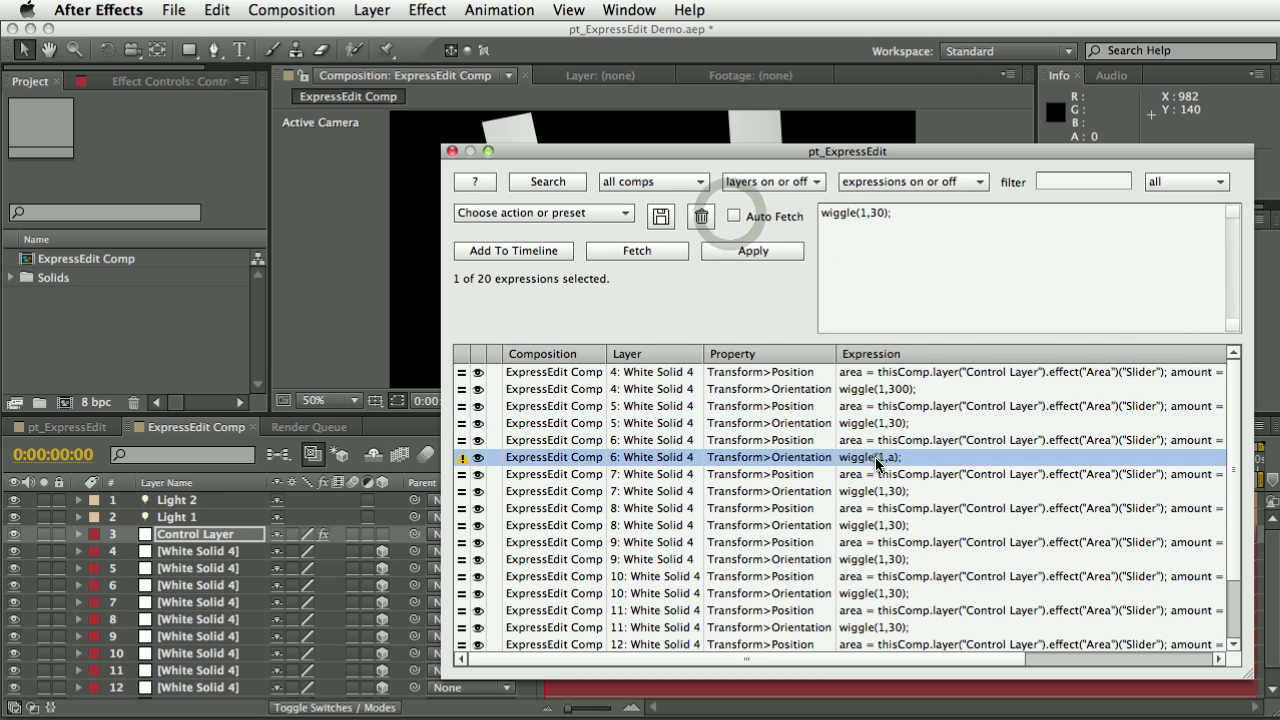
left_click(753, 251)
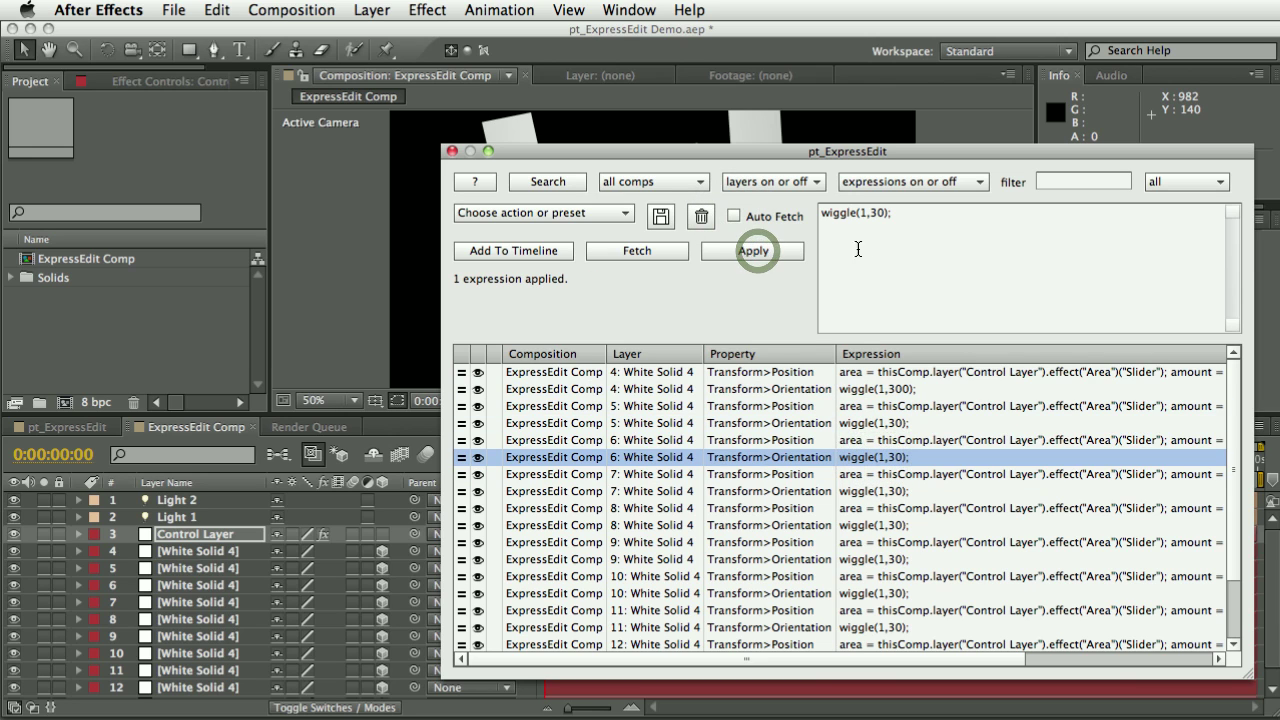
left_click(885, 389)
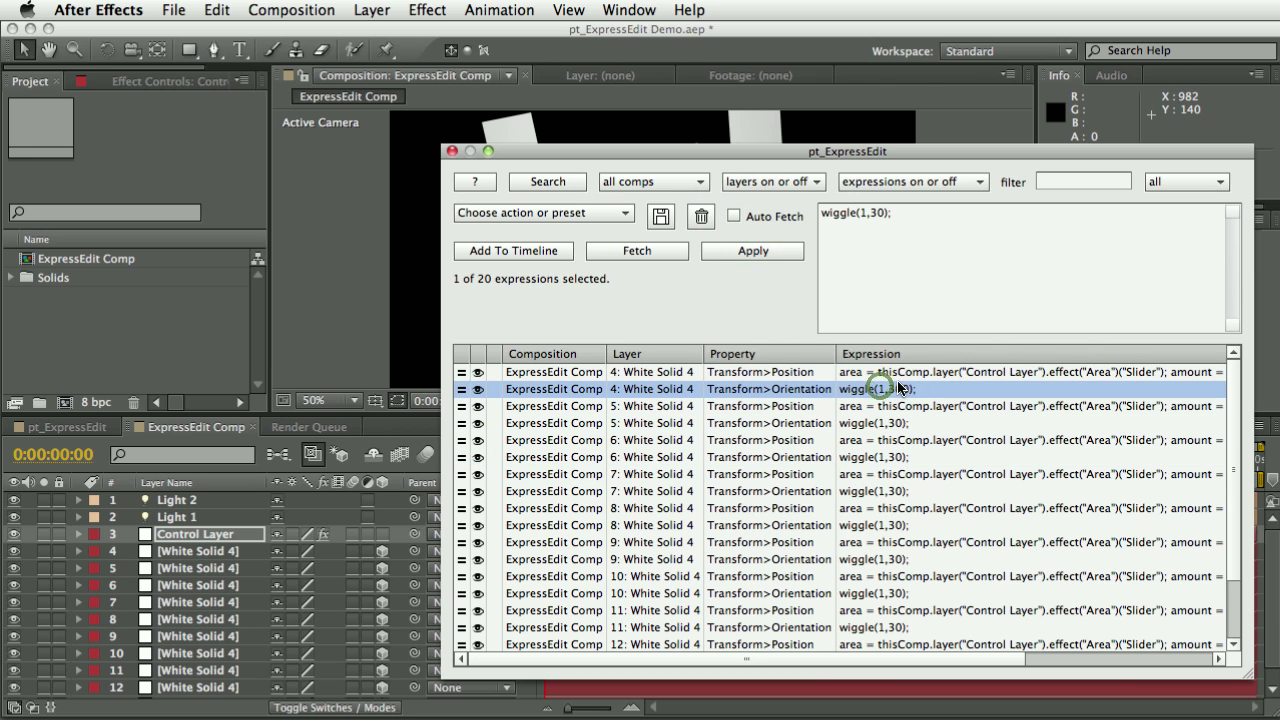
left_click(753, 250)
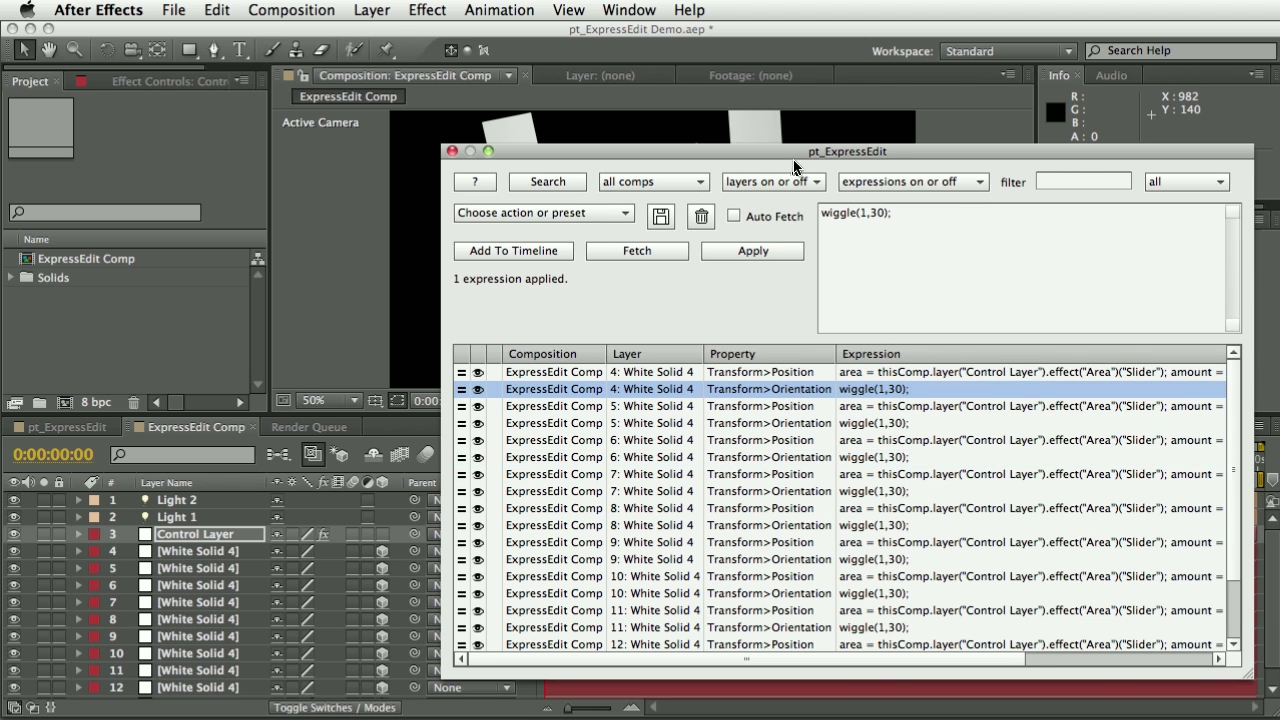
mouse_move(787, 150)
left_mouse_down()
mouse_move(775, 208)
mouse_move(783, 395)
mouse_move(769, 152)
left_mouse_up()
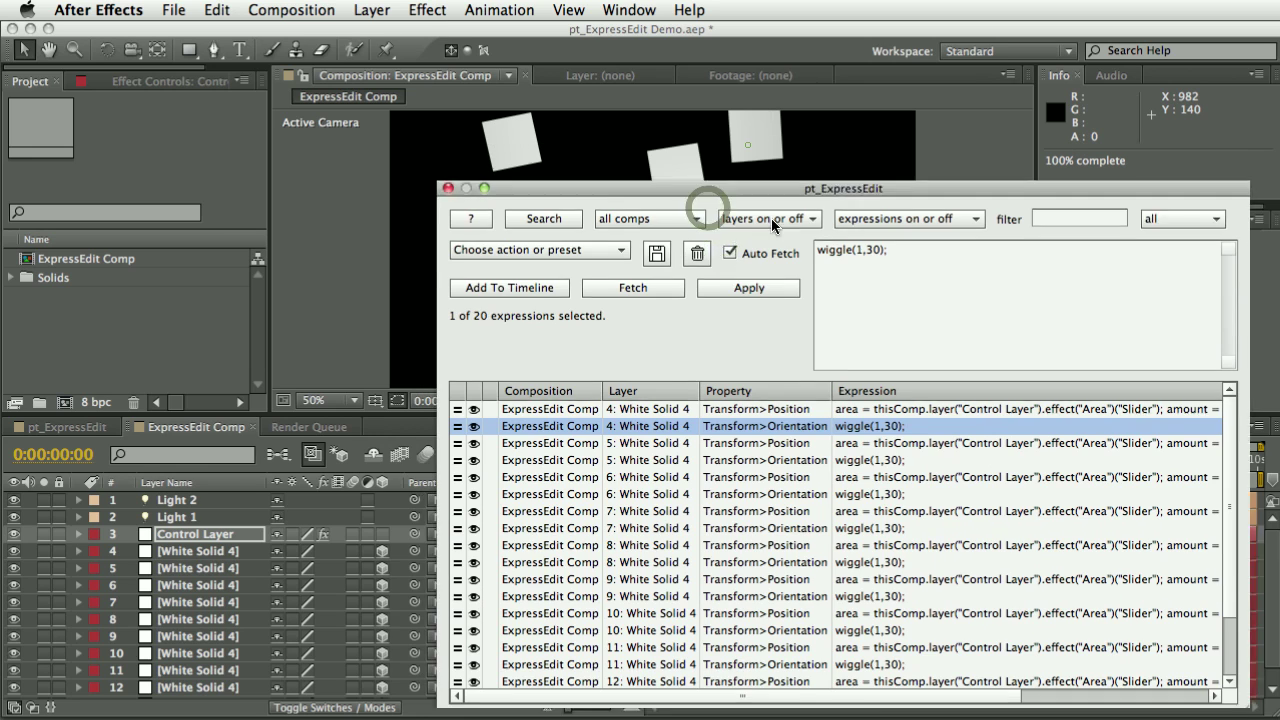
Delete the Control Layer from ExpressEdit Comp and dismiss the missing-layer warning
left_click(748, 140)
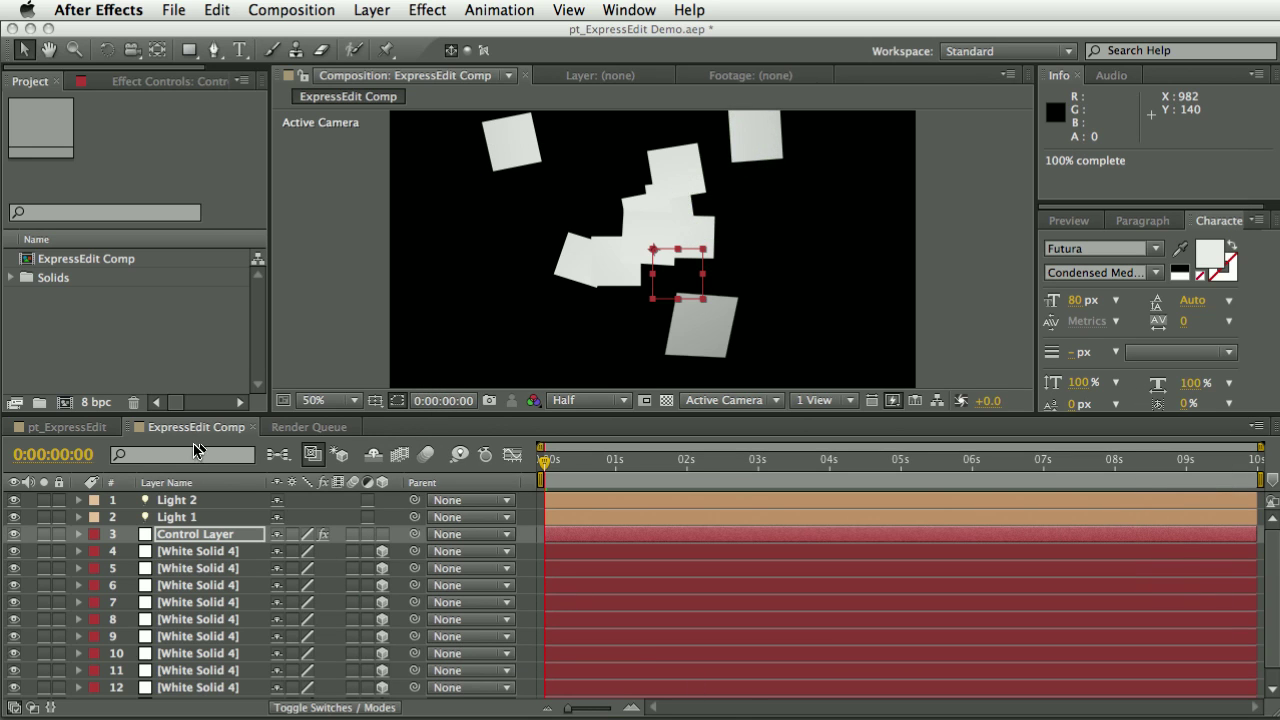
left_click(200, 536)
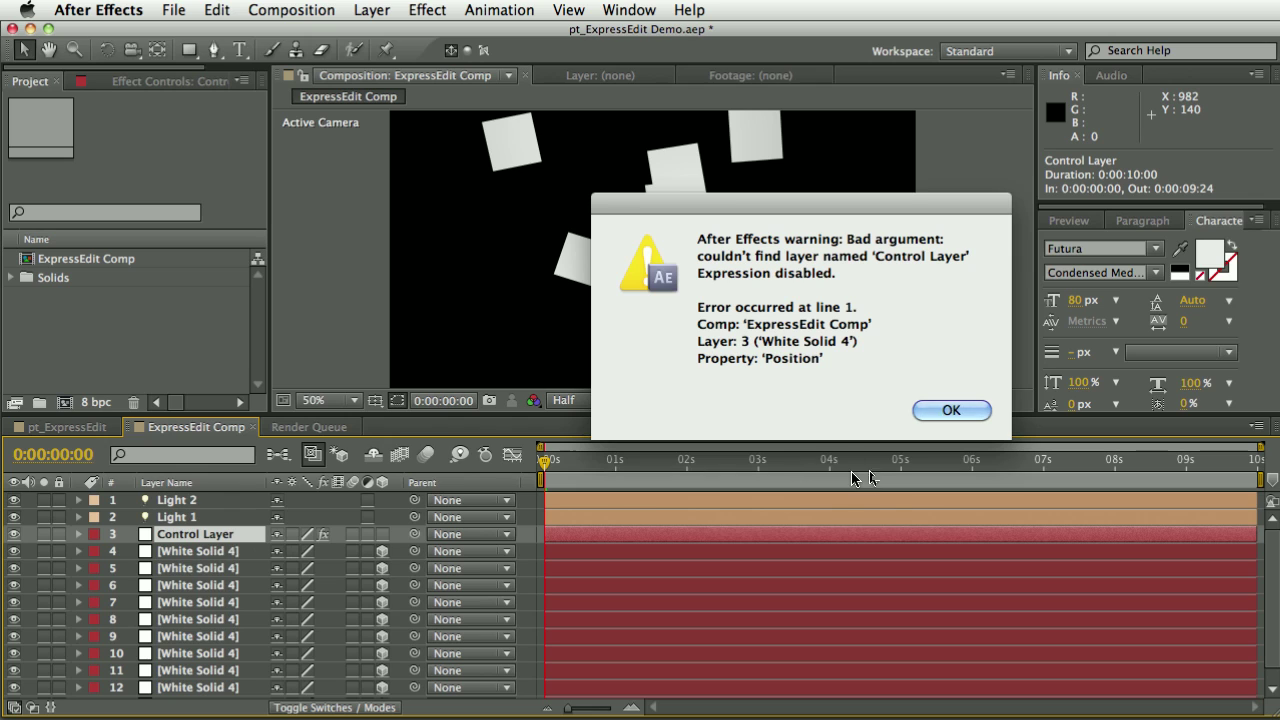
key("Return")
key("Return")
key("Return")
key("Return")
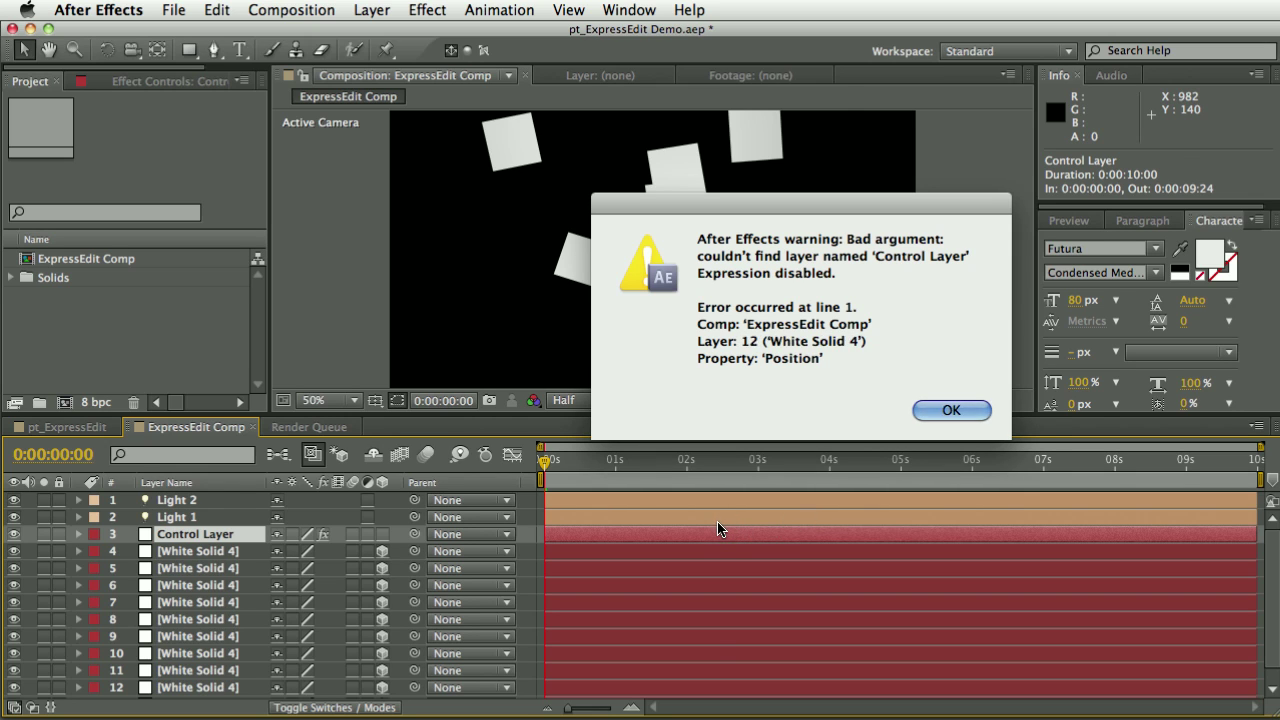
Restore the deleted Control Layer and reveal the expressions of layers 6 and 5 in the timeline
left_click(219, 12)
left_click(210, 33)
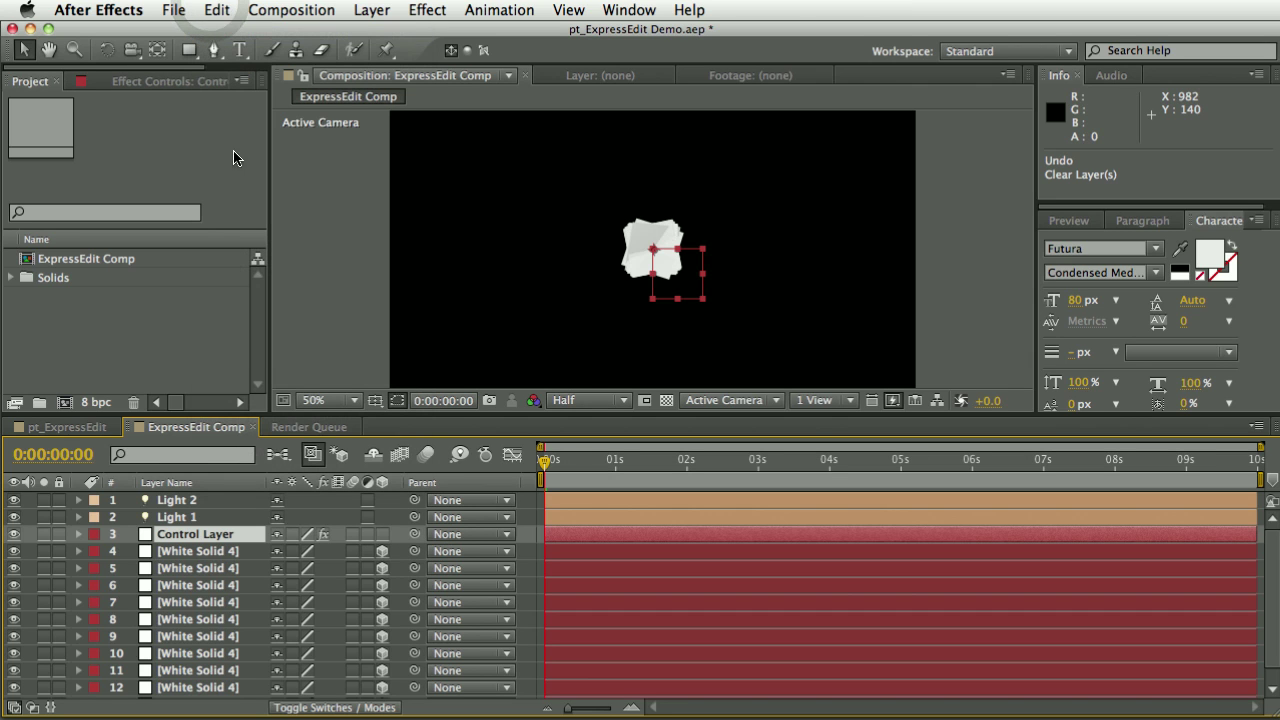
left_click(210, 587)
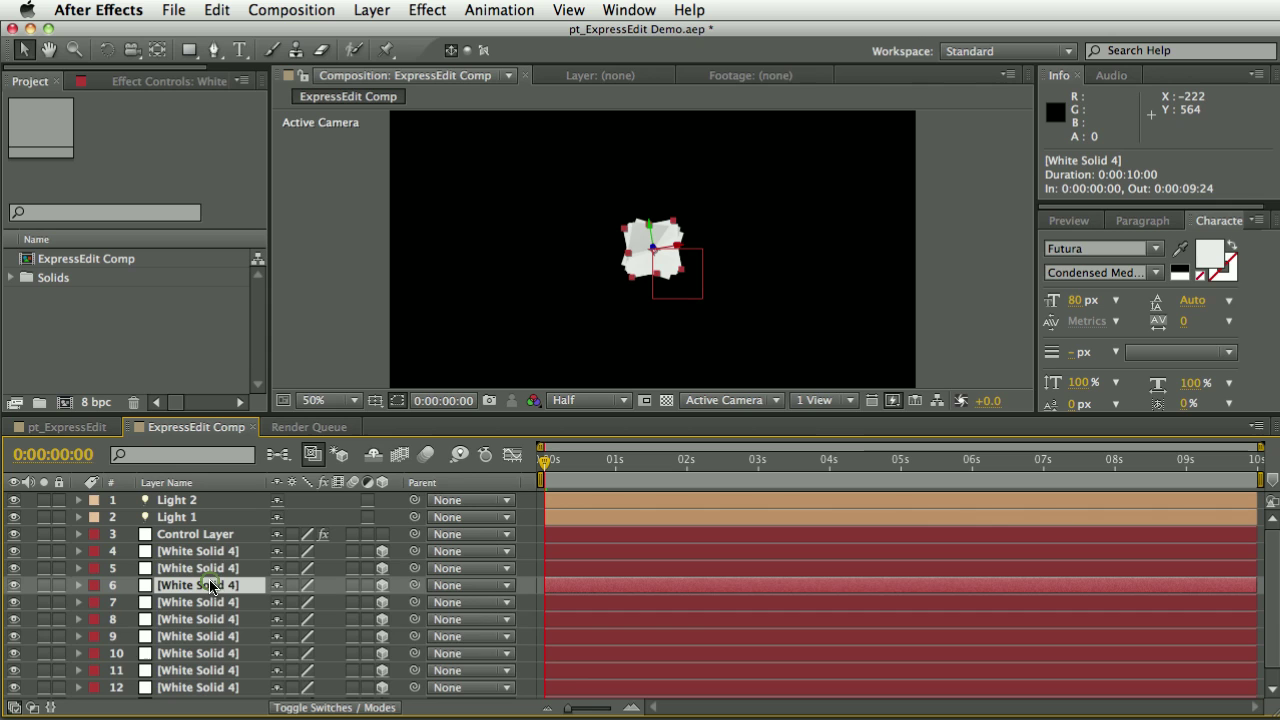
key("e")
key("e")
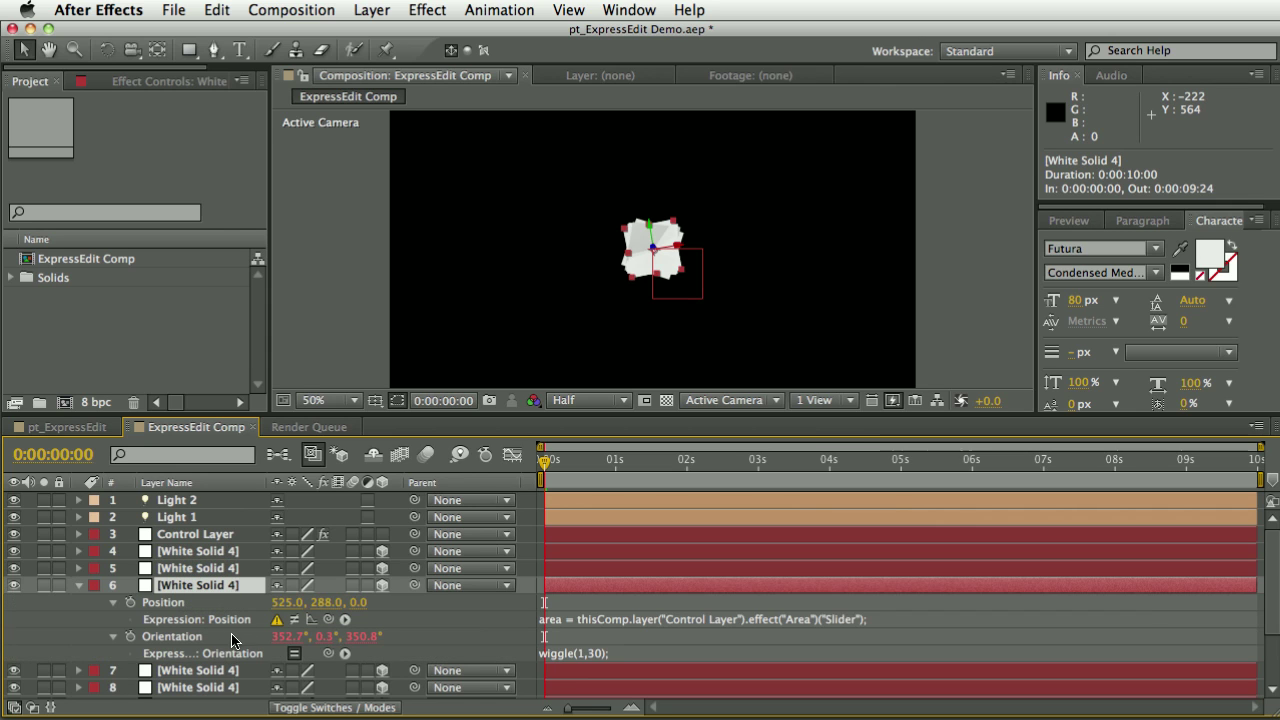
key("e")
left_click(190, 567)
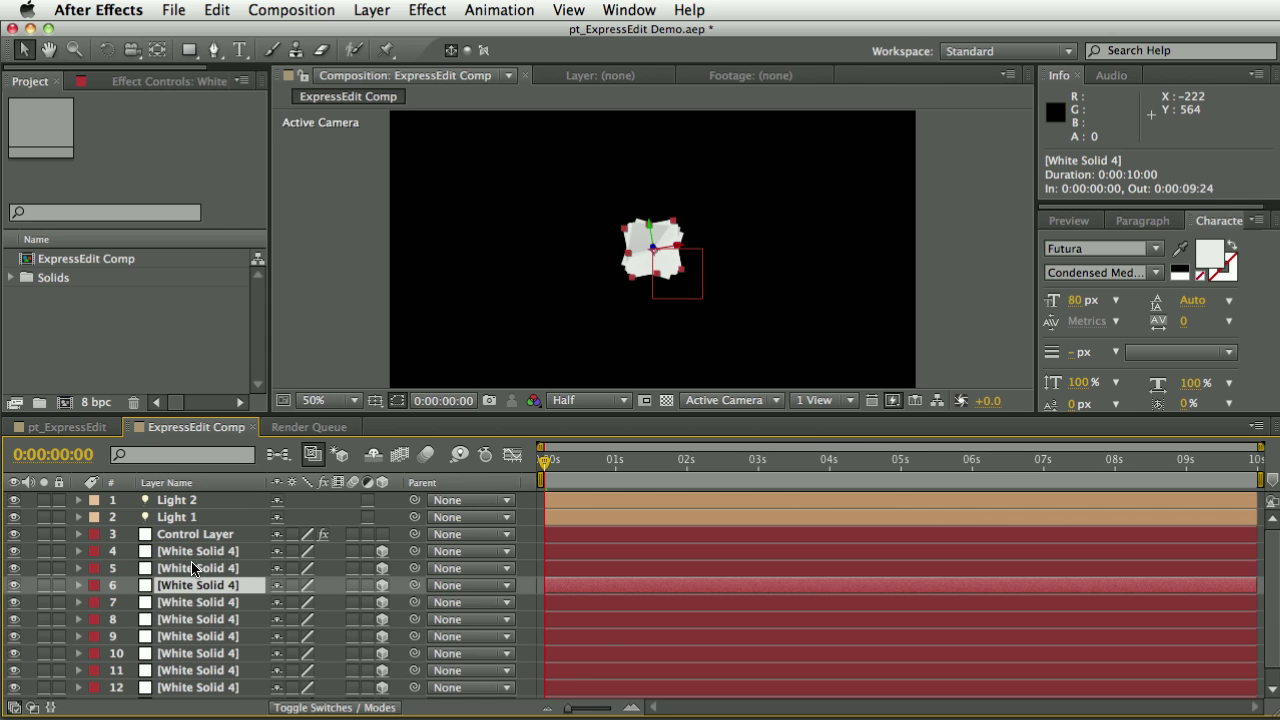
key("e")
key("e")
key("e")
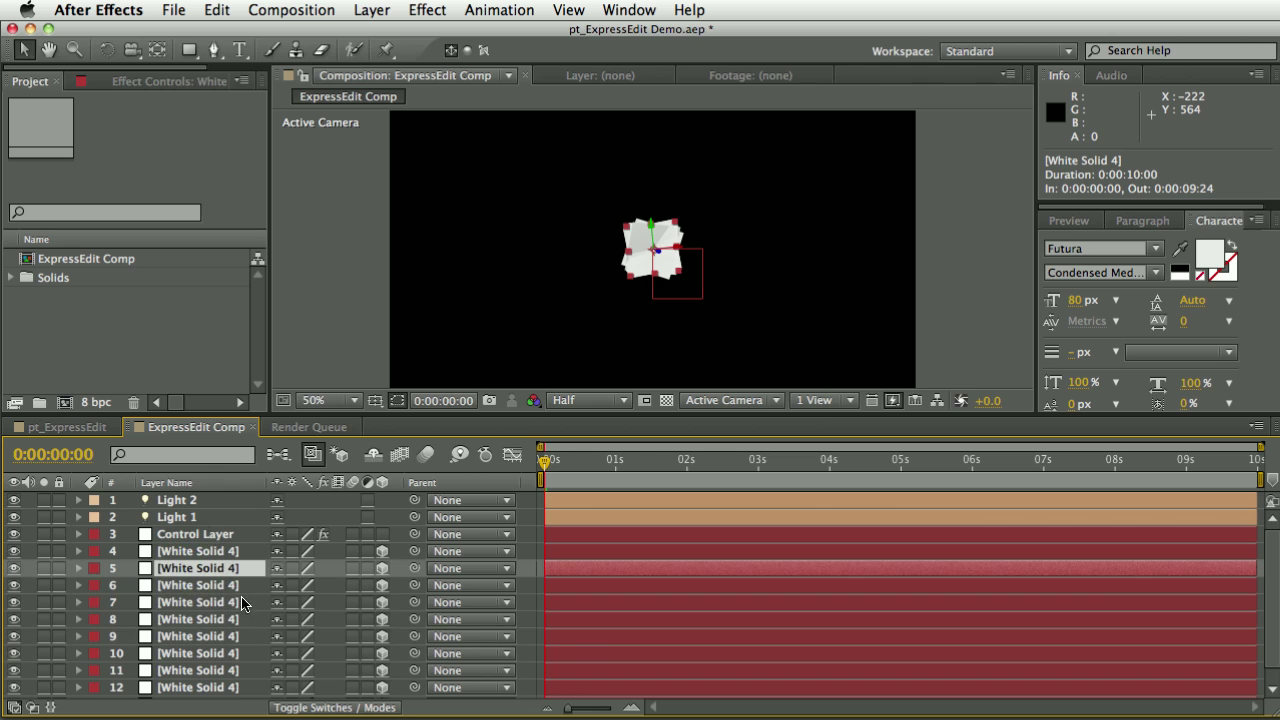
left_click_drag(657, 487, 679, 408)
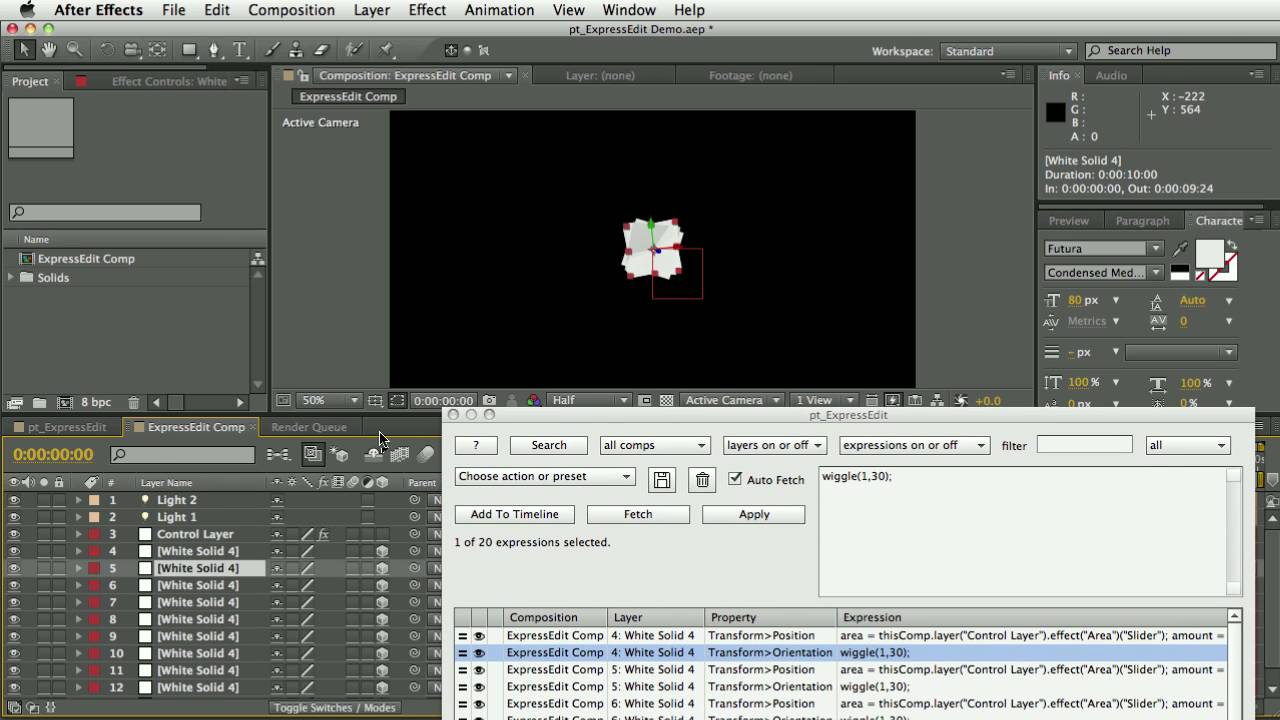
Rescan all expressions with Search, fixing the 10 broken ones
left_click(549, 446)
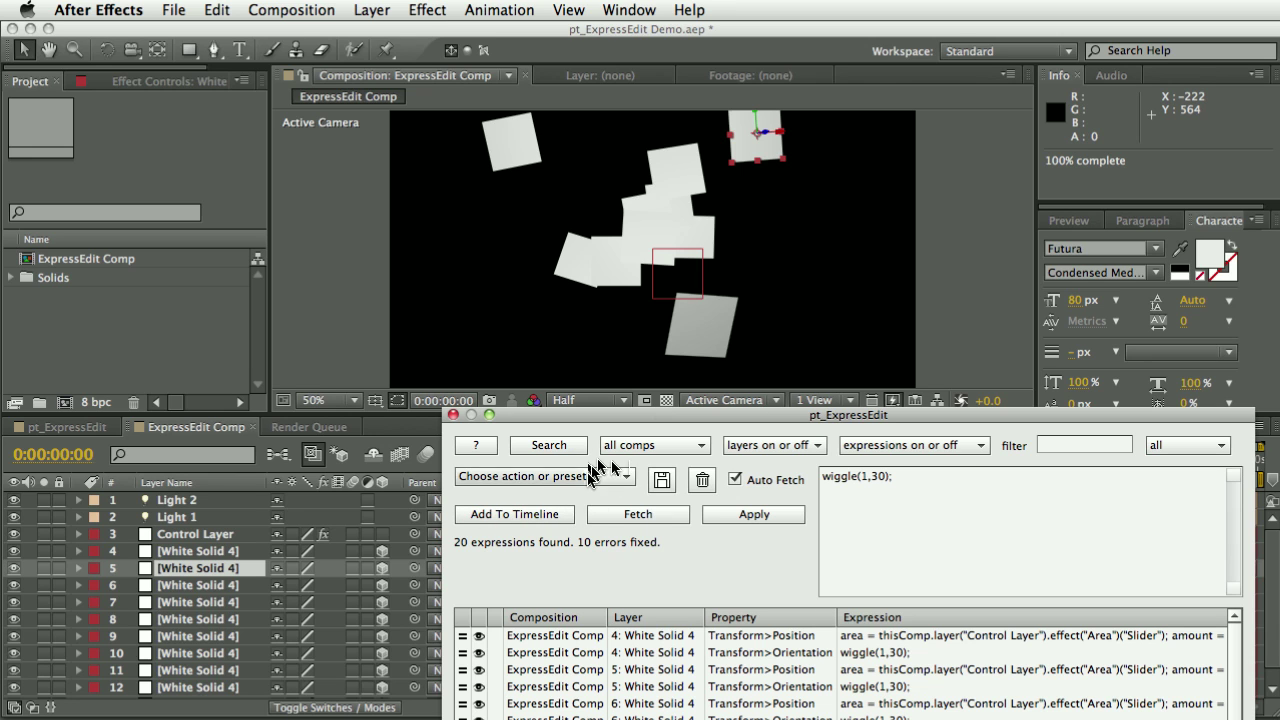
Open the pt_ExpressEdit help and preferences window
left_click(479, 447)
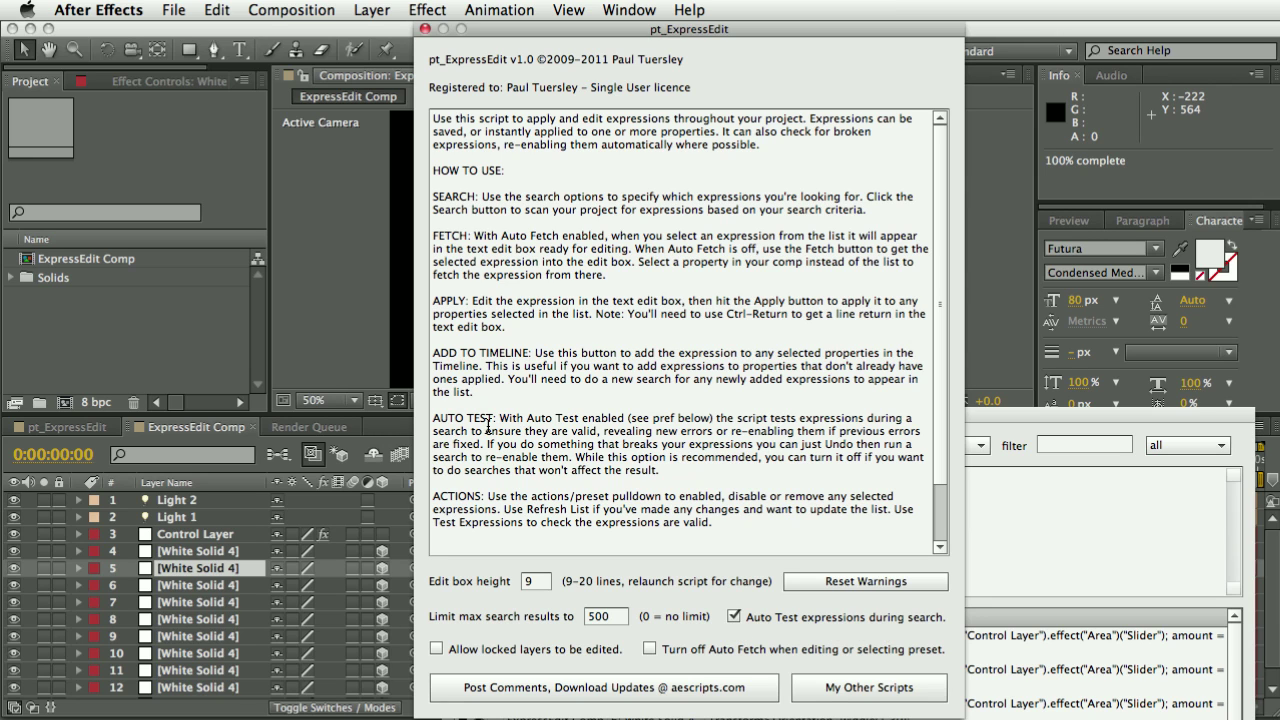
Read the AUTO TEST section of the pt_ExpressEdit help, then close the help window
left_click_drag(434, 418, 660, 470)
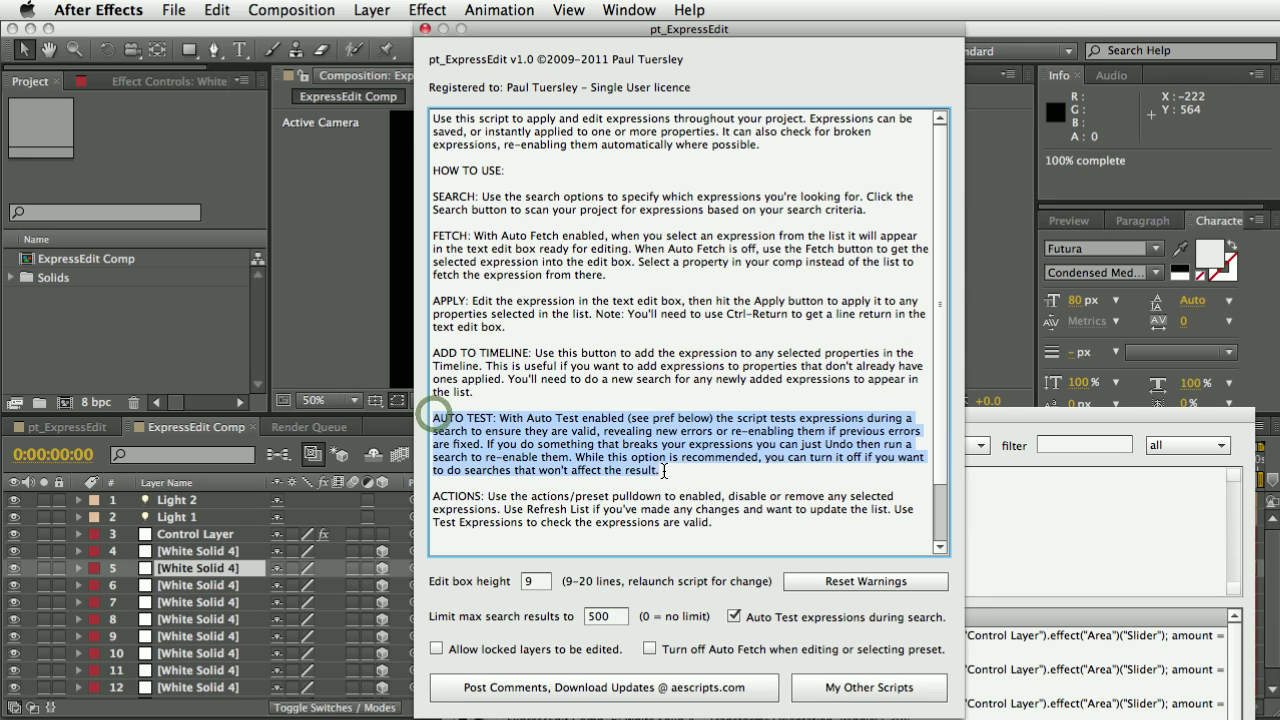
left_click(572, 436)
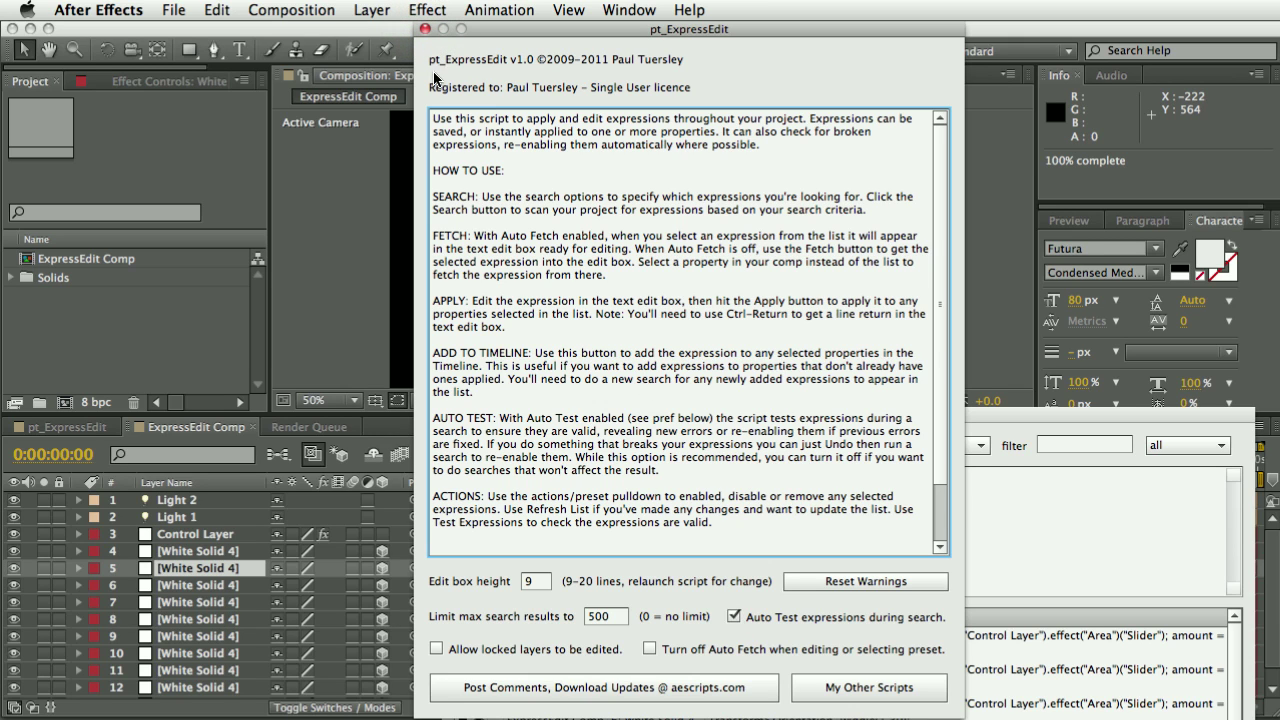
left_click(425, 30)
Run Test Expressions, which reports 0 new errors found and 10 errors fixed
left_click_drag(658, 418, 639, 328)
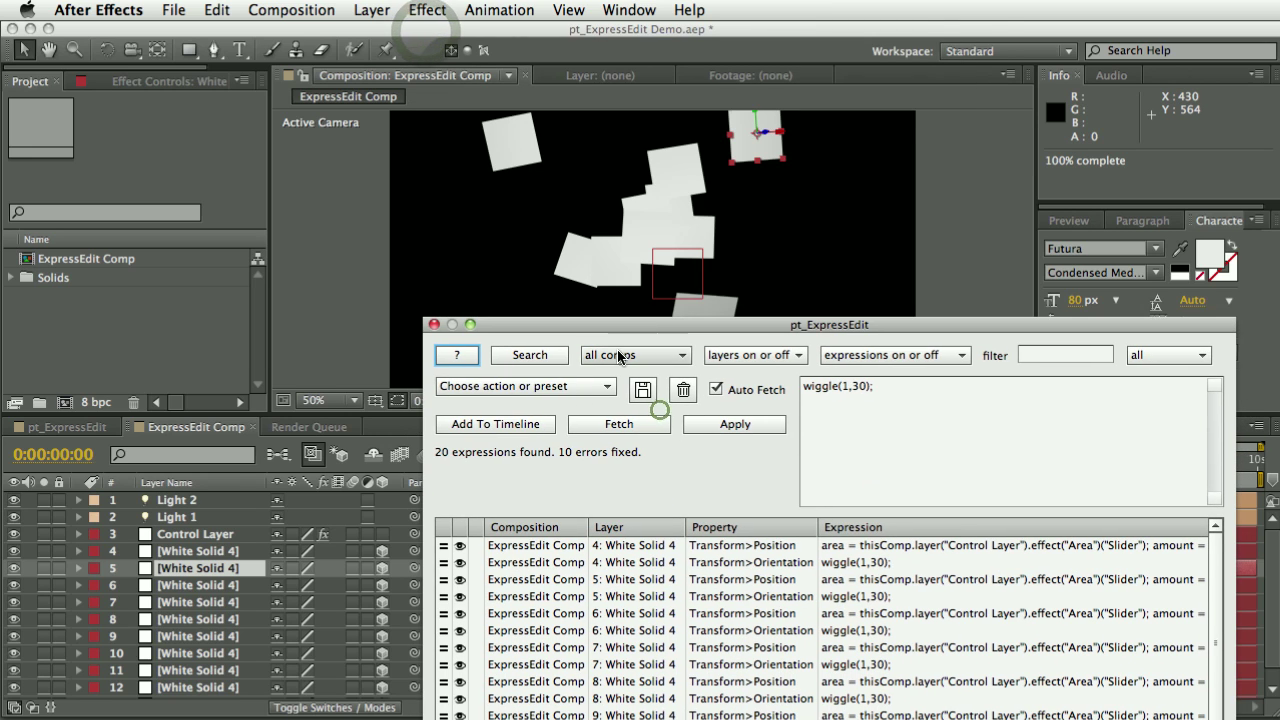
left_click(540, 385)
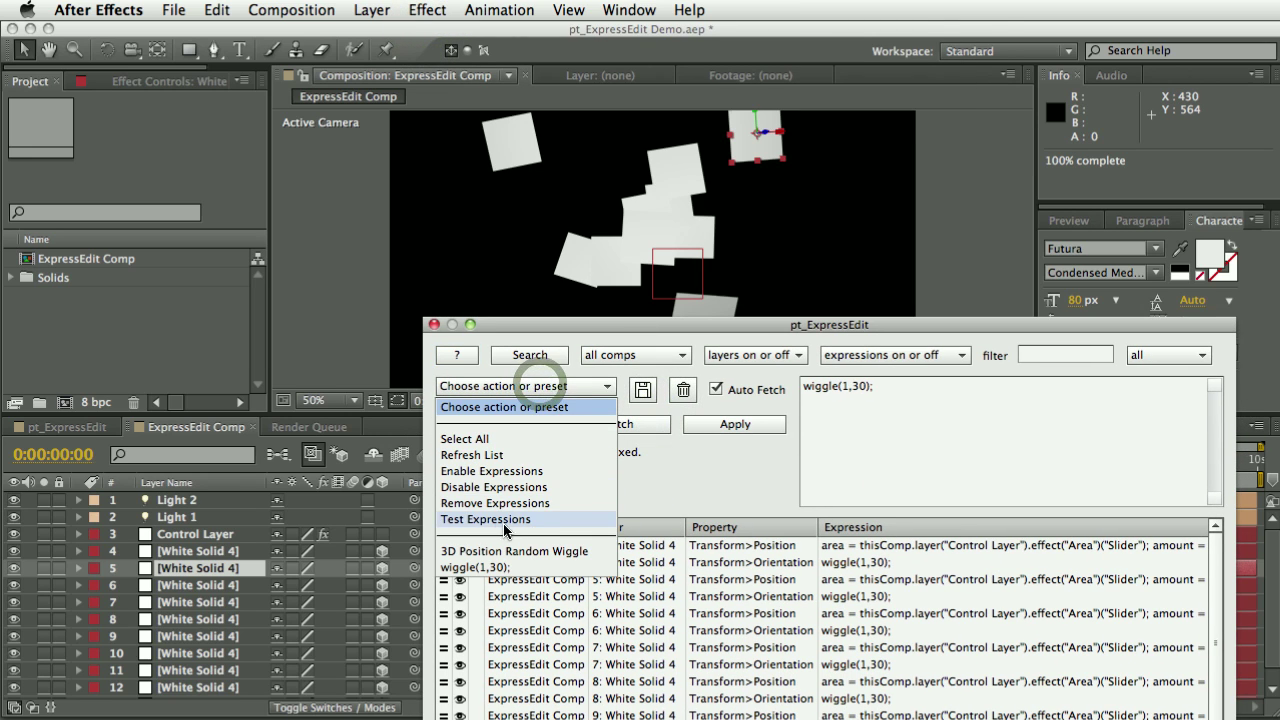
left_click(486, 519)
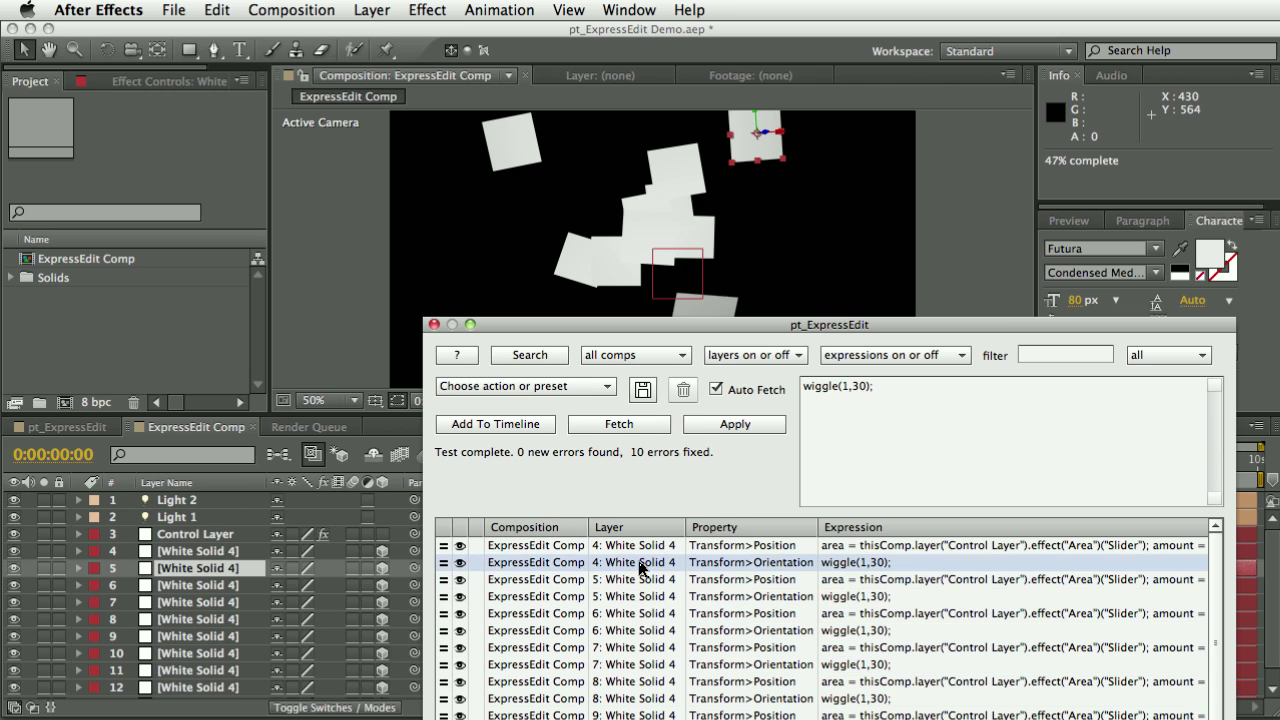
Nudge layer 4's solid, undo the move, and move the ExpressEdit panel off the timeline
left_click_drag(710, 312, 672, 294)
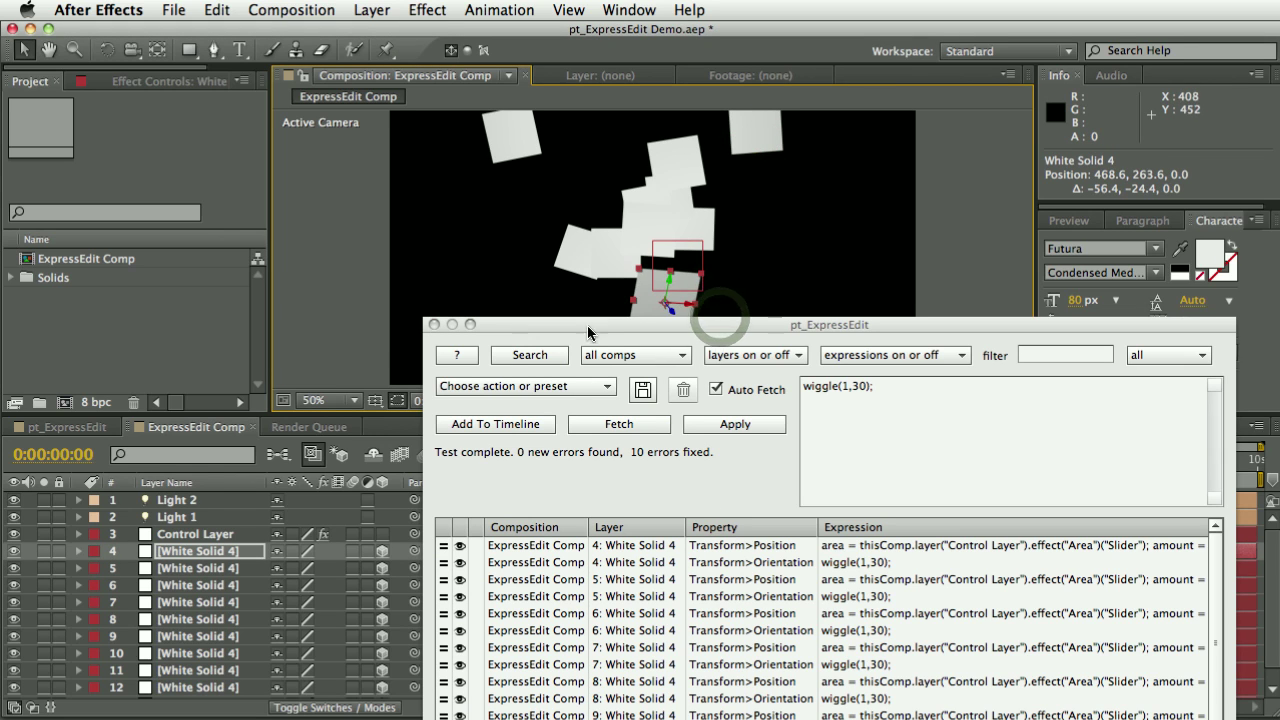
key("super+z")
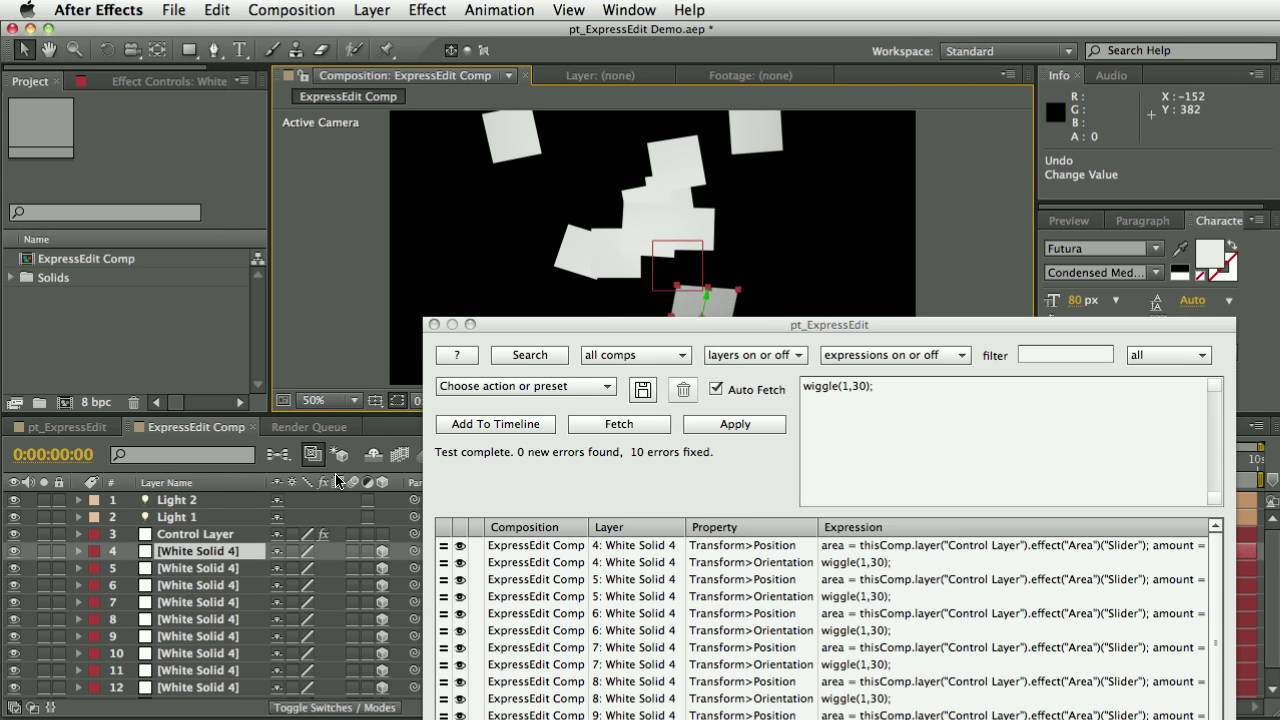
left_click_drag(544, 325, 573, 665)
RAM preview the ExpressEdit Comp to watch the wiggling solids, then stop playback
left_click(237, 437)
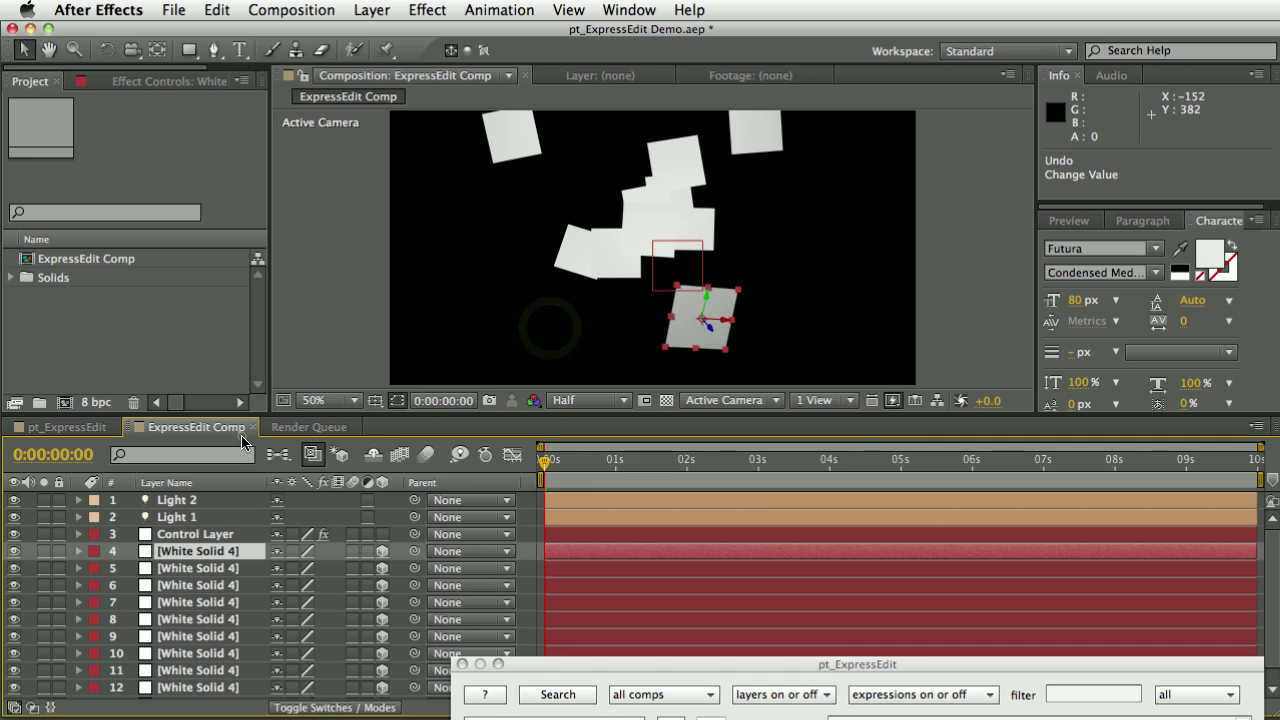
key("KP_0")
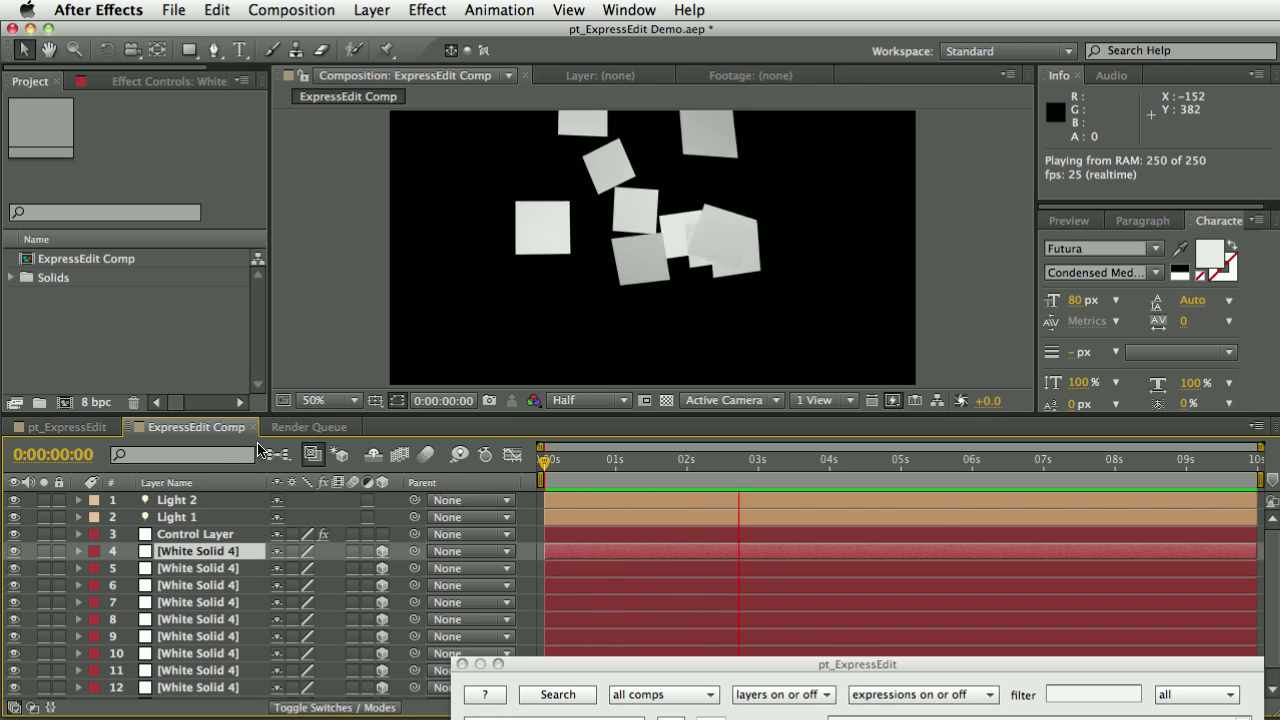
key("space")
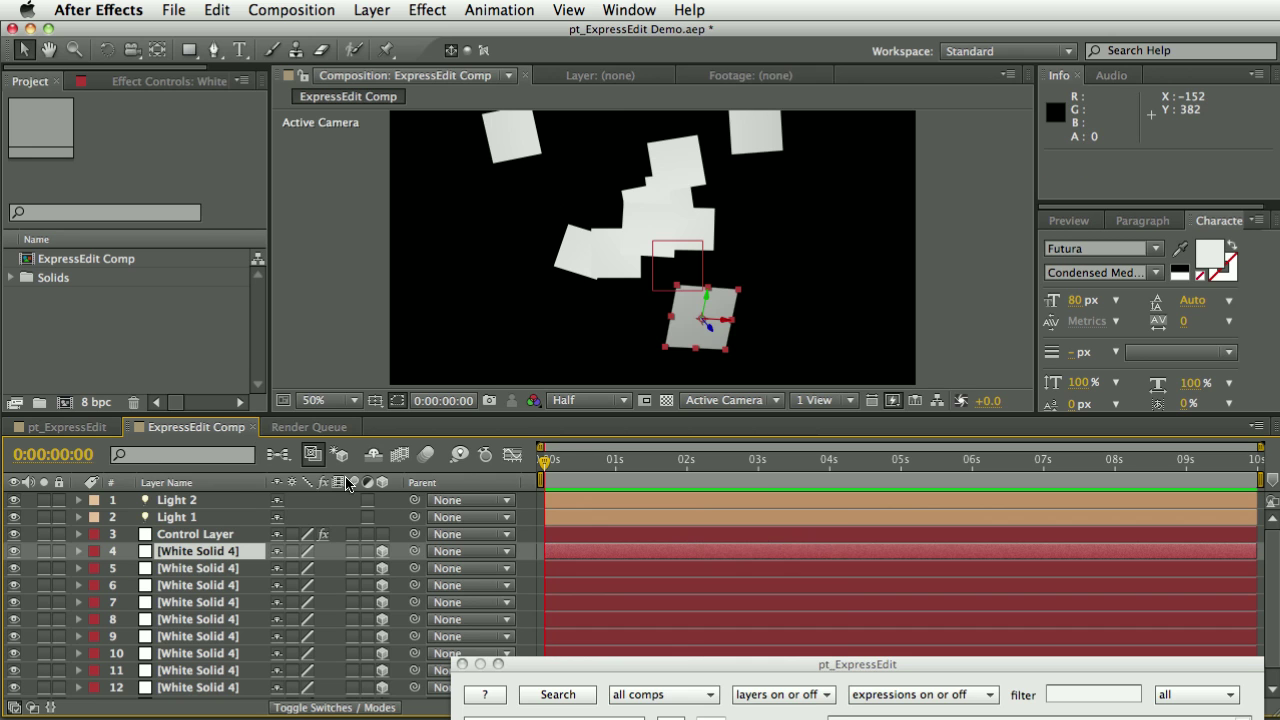
Select the orientation expression rows and set the filter field type to property
left_click_drag(683, 655, 671, 207)
left_click(865, 447)
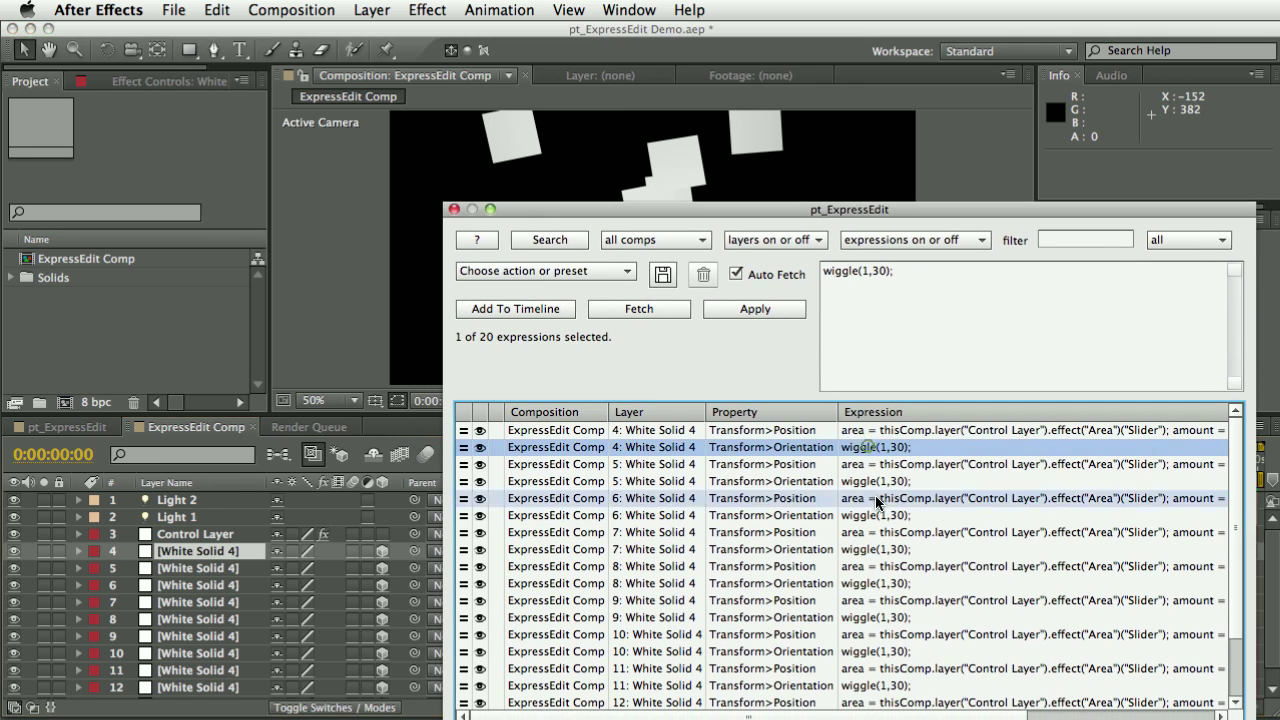
left_click(866, 481, "super")
left_click(866, 515, "super")
left_click(867, 549, "super")
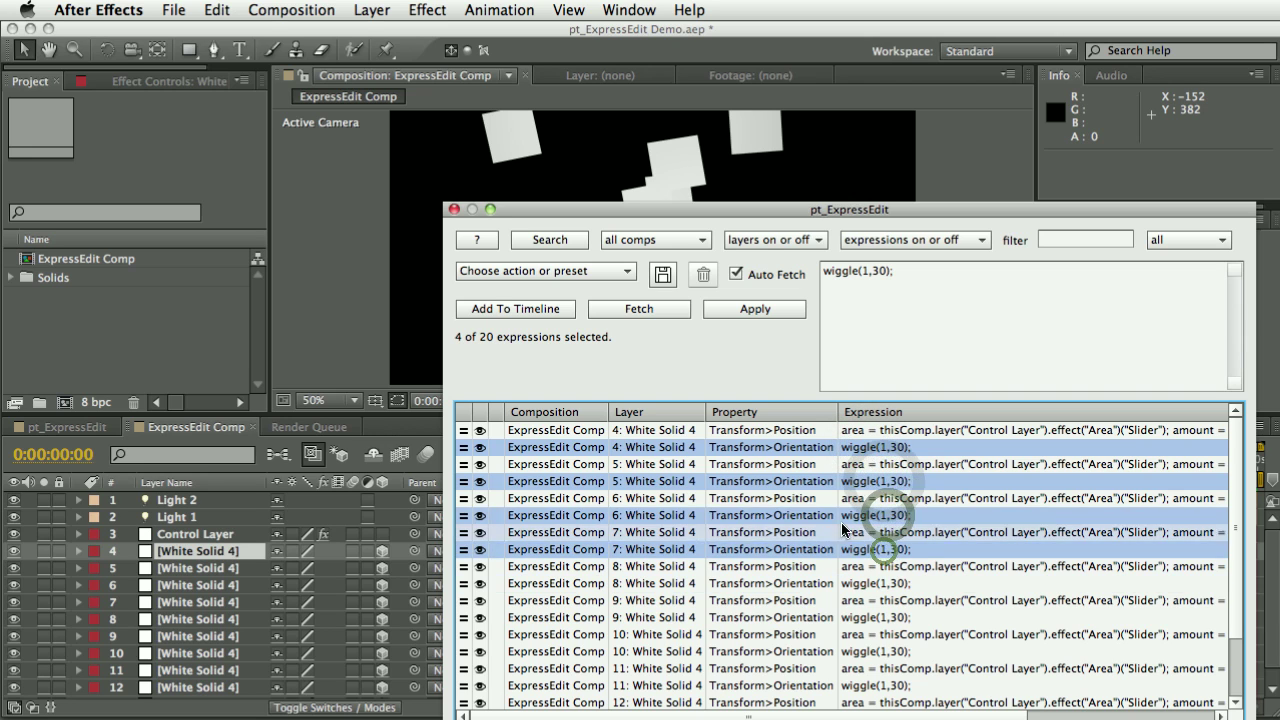
left_click(873, 617)
left_click(1193, 241)
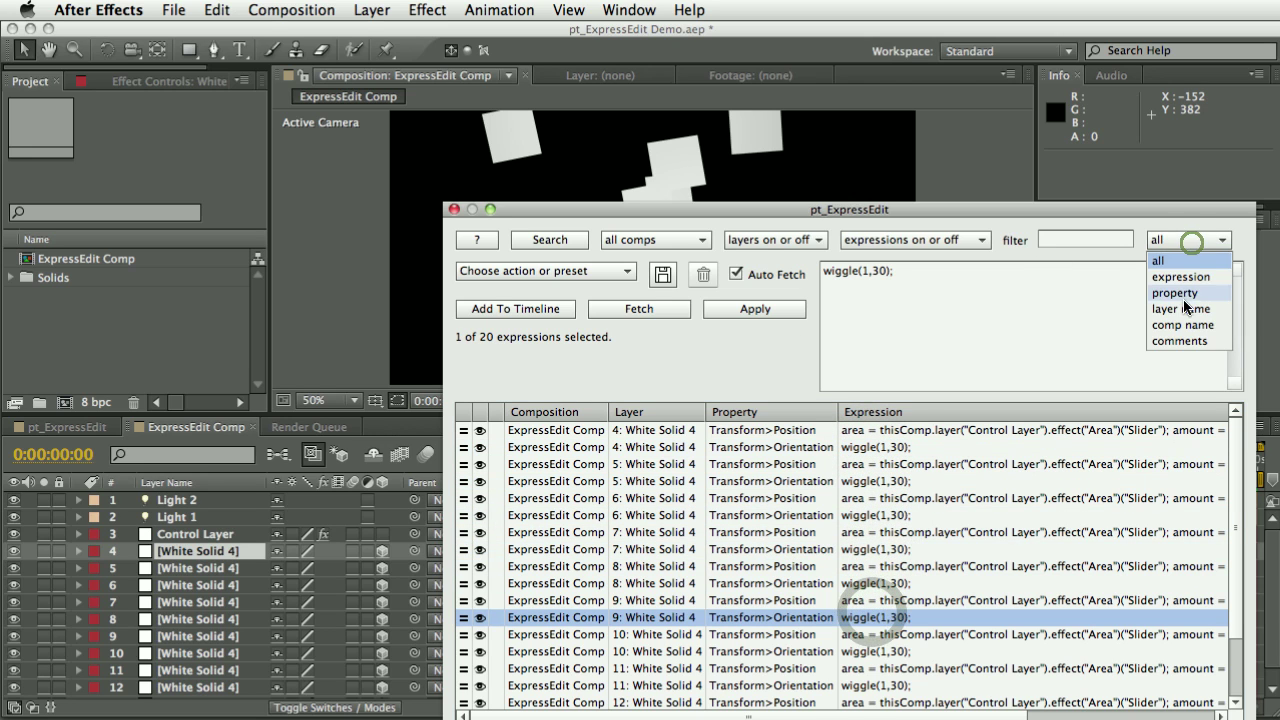
left_click(1165, 289)
Search with the filter 'orient' to list the 10 Orientation expressions
left_click(1064, 239)
type("orien")
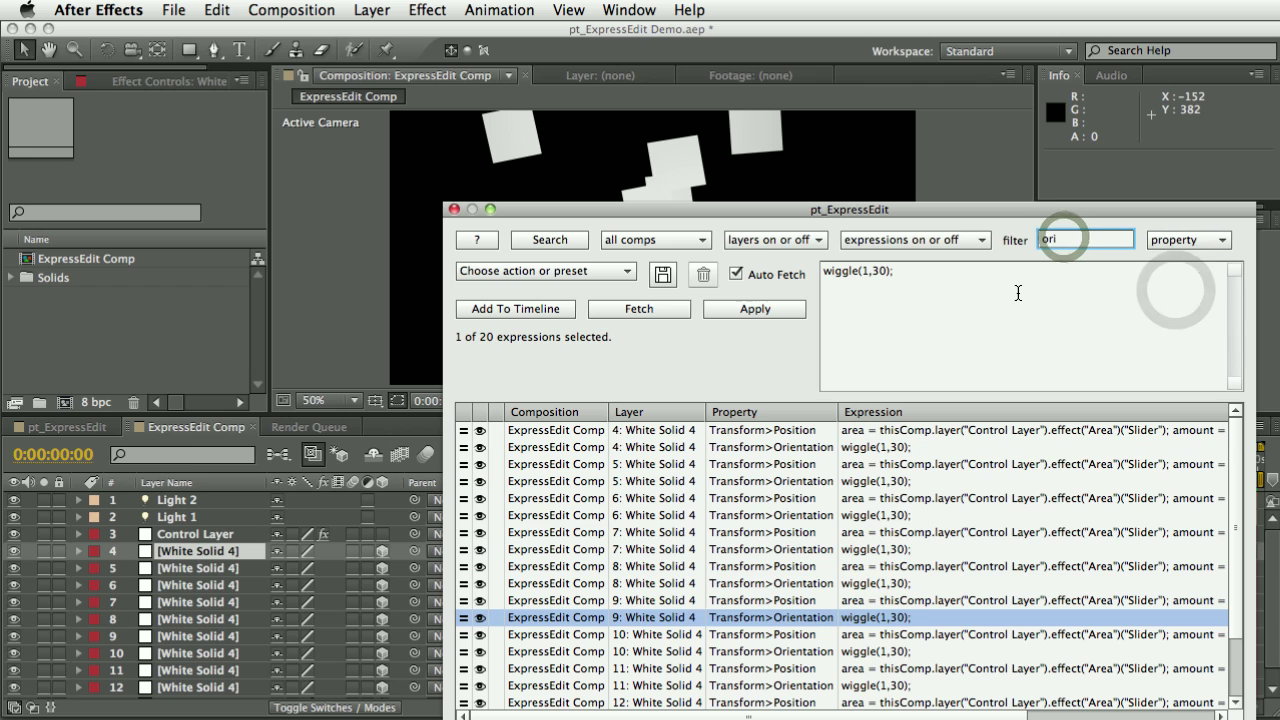
type("t")
left_click(547, 238)
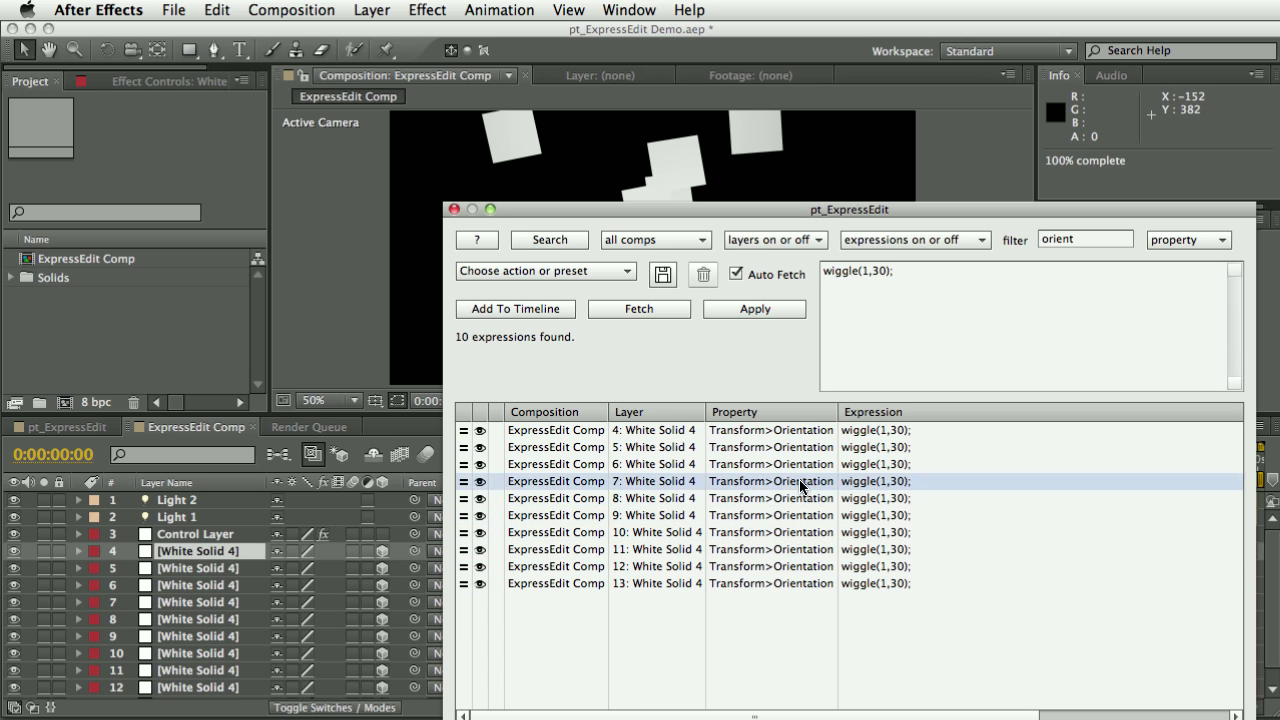
Select all ten results and change their wiggle amount from 30 to 100
left_click(793, 433)
left_click(795, 581, "shift")
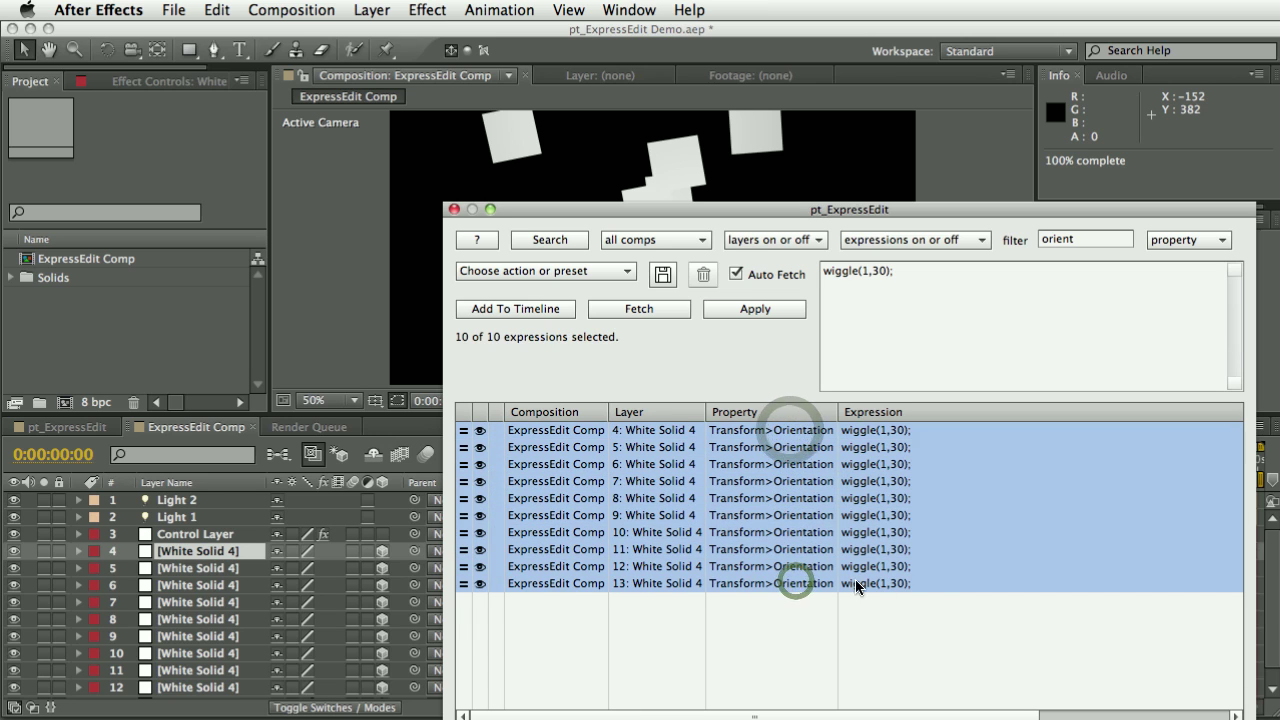
double_click(880, 271)
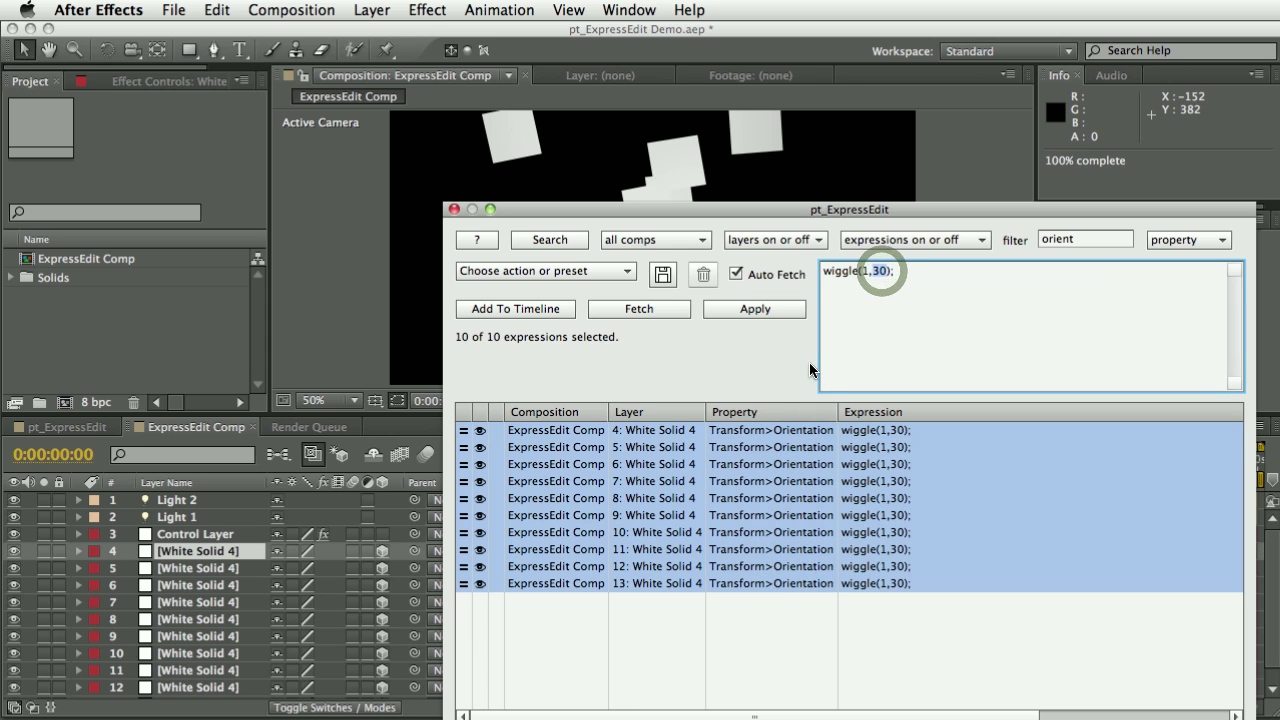
type("100")
left_click(755, 308)
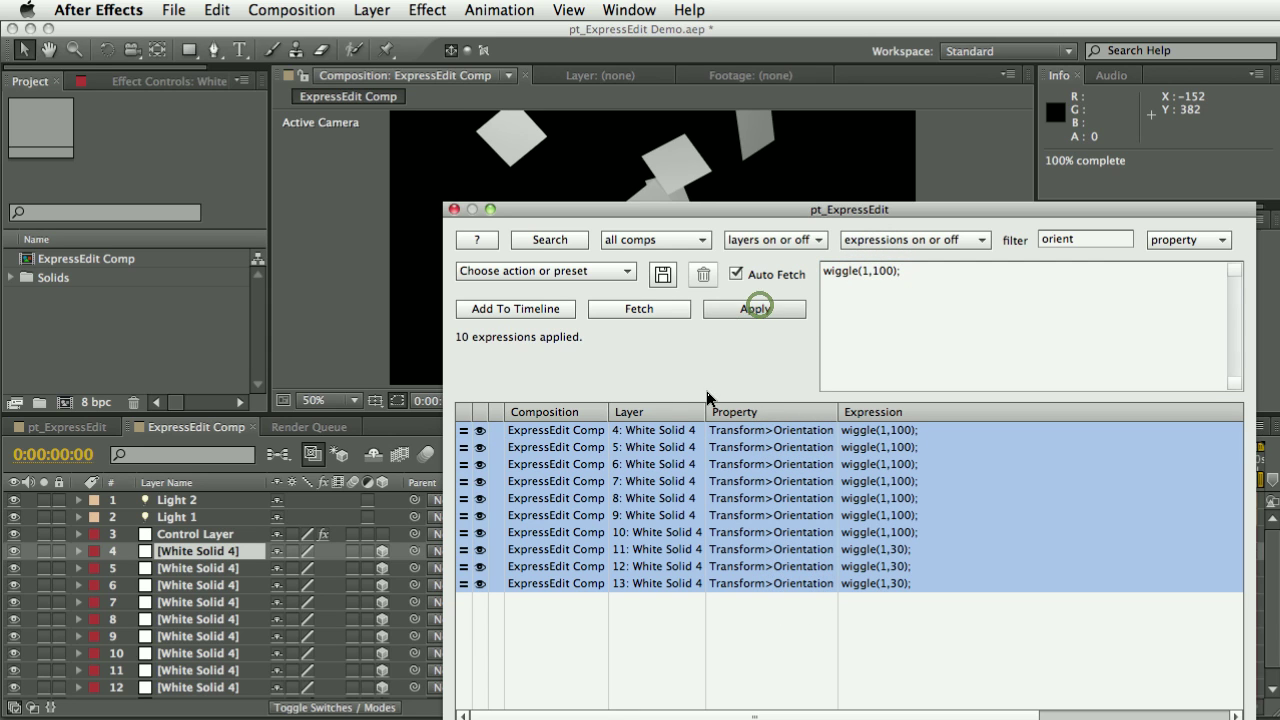
left_click_drag(732, 209, 801, 627)
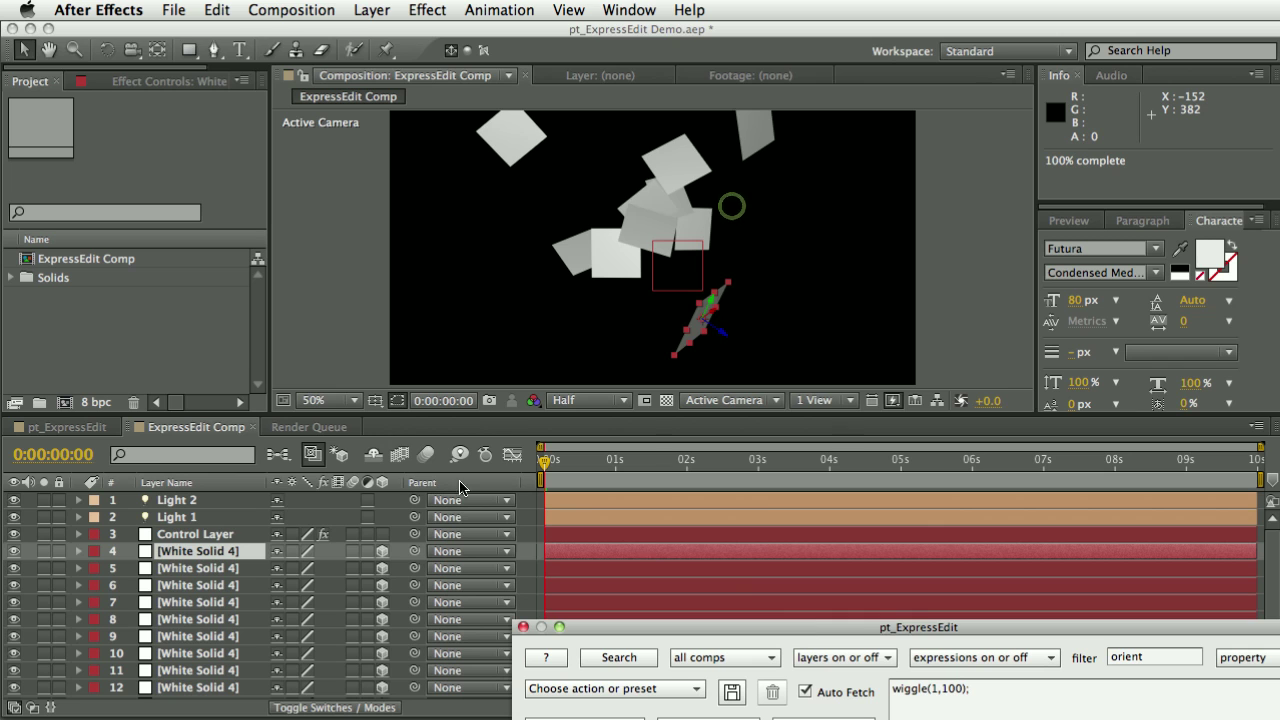
RAM preview the solids tumbling under wiggle(1,100), then bring the ExpressEdit panel back up
left_click(239, 441)
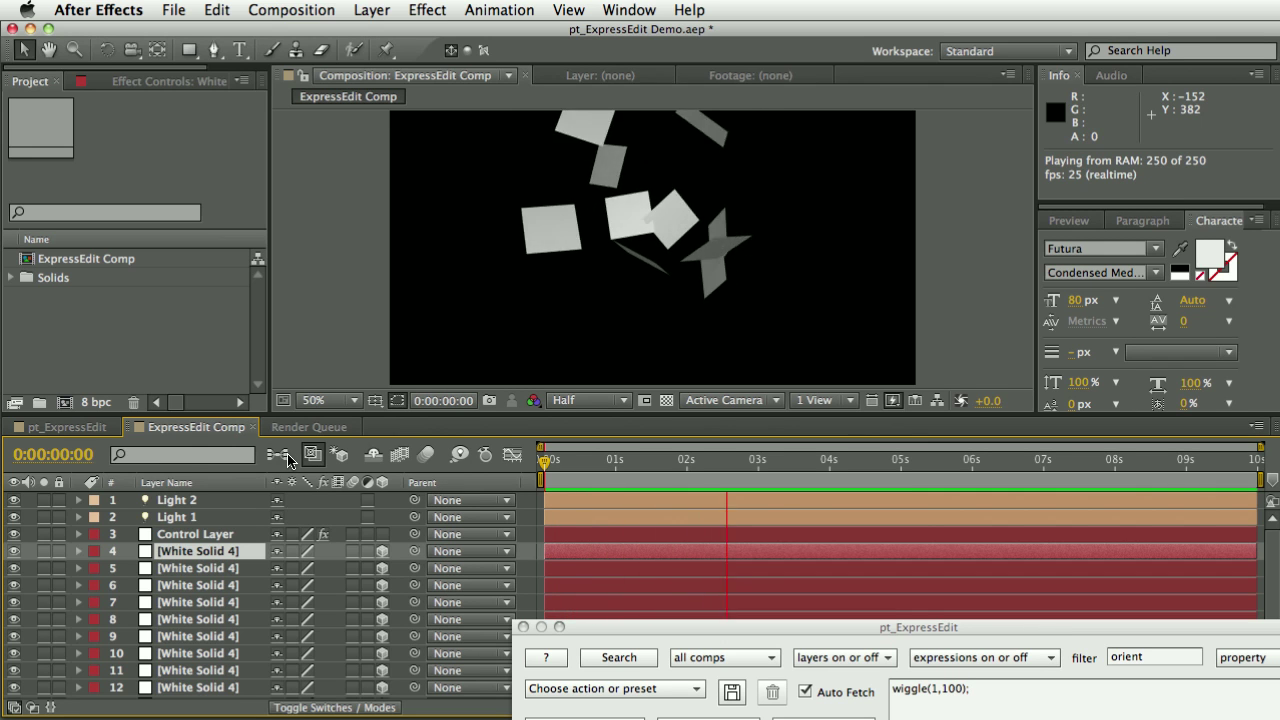
left_click(335, 481)
left_click_drag(715, 625, 627, 212)
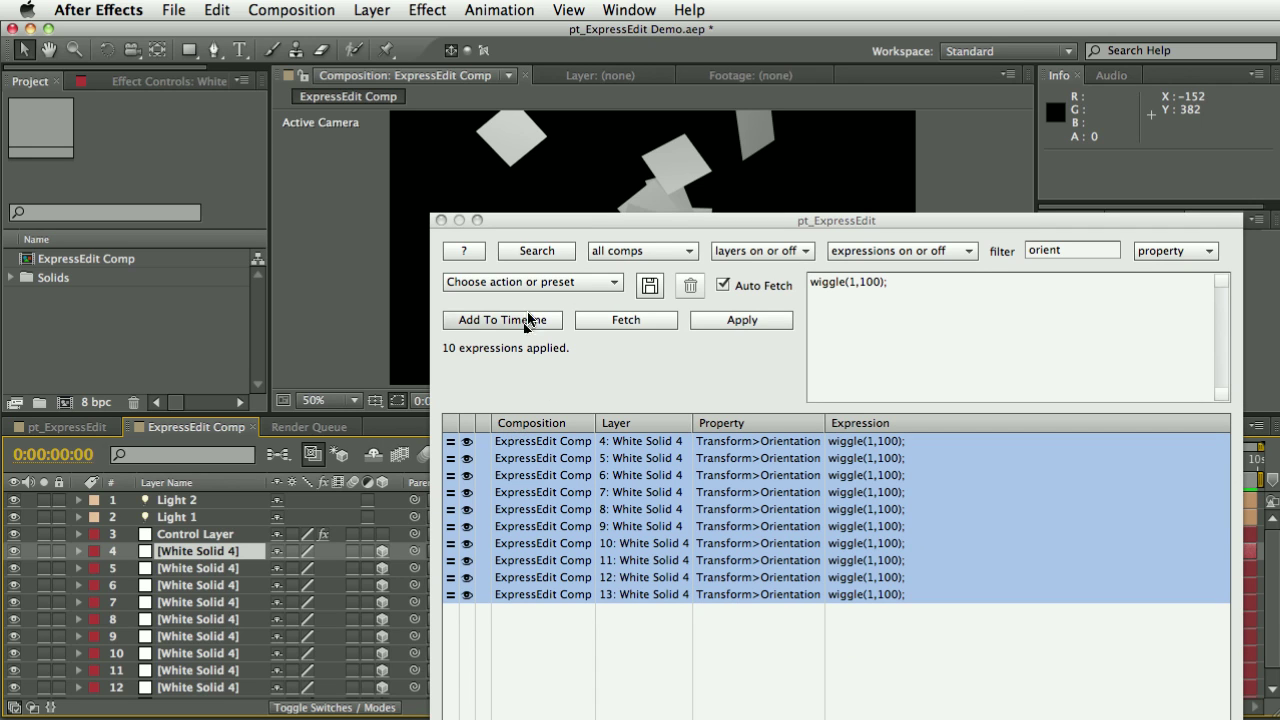
Disable and then remove the ten Orientation wiggle expressions
left_click(525, 281)
left_click(500, 383)
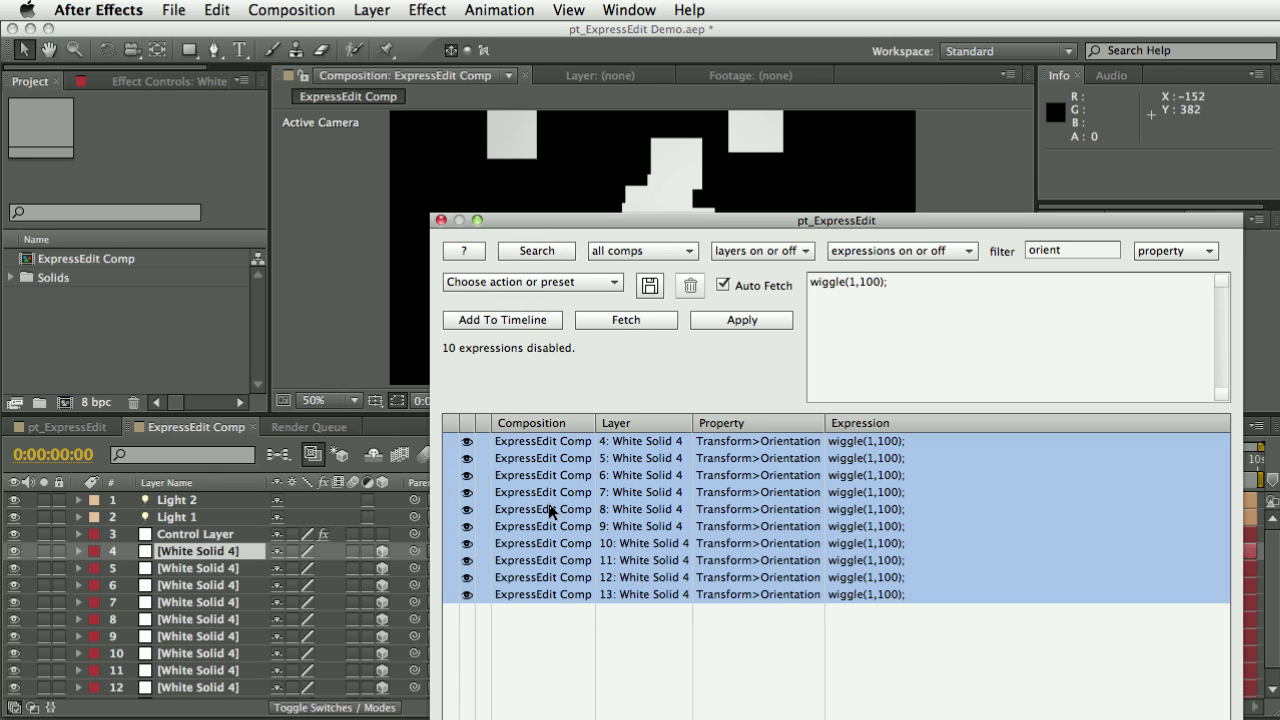
left_click(520, 283)
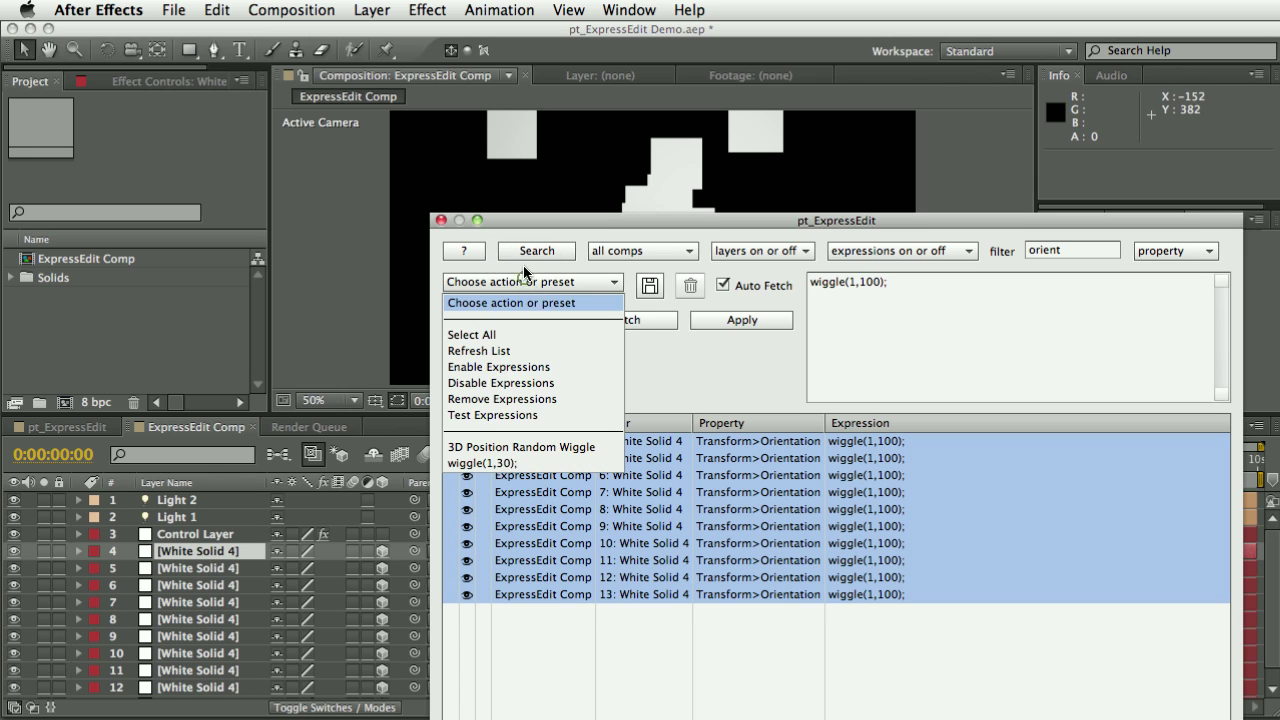
left_click(519, 399)
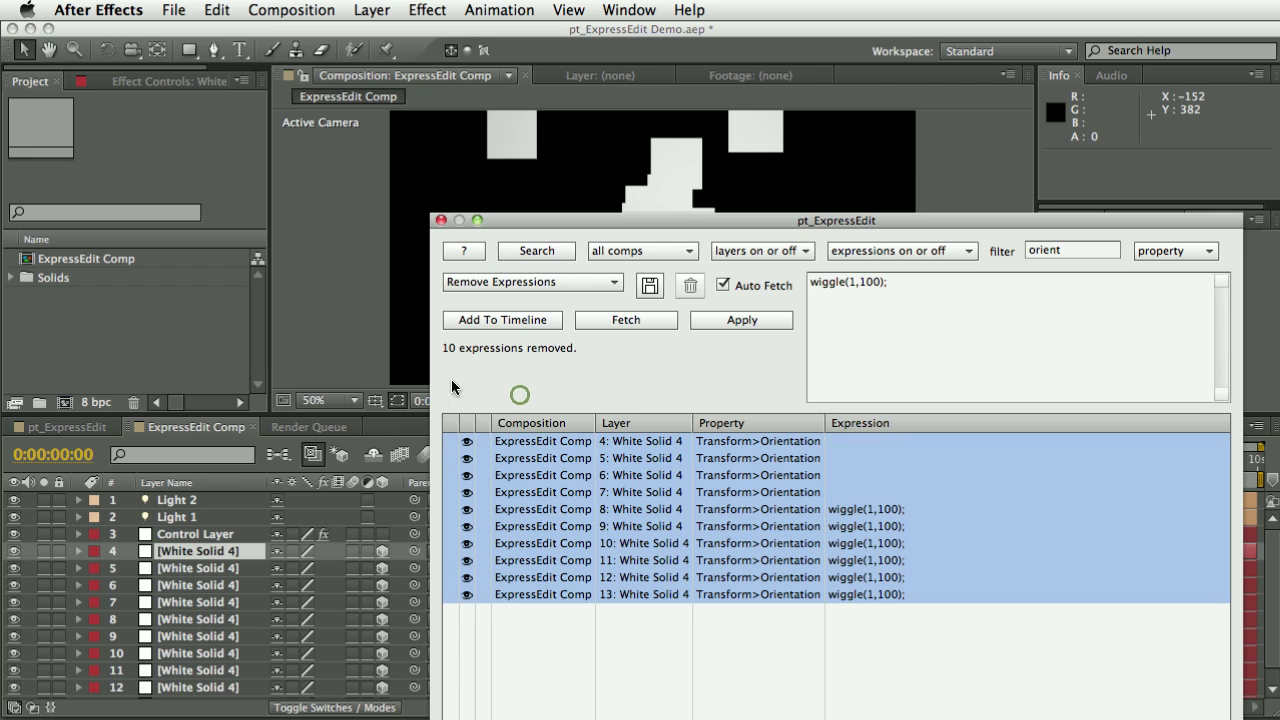
Clear the orientation filter, reset it to all fields, and search again for remaining expressions
left_click(533, 251)
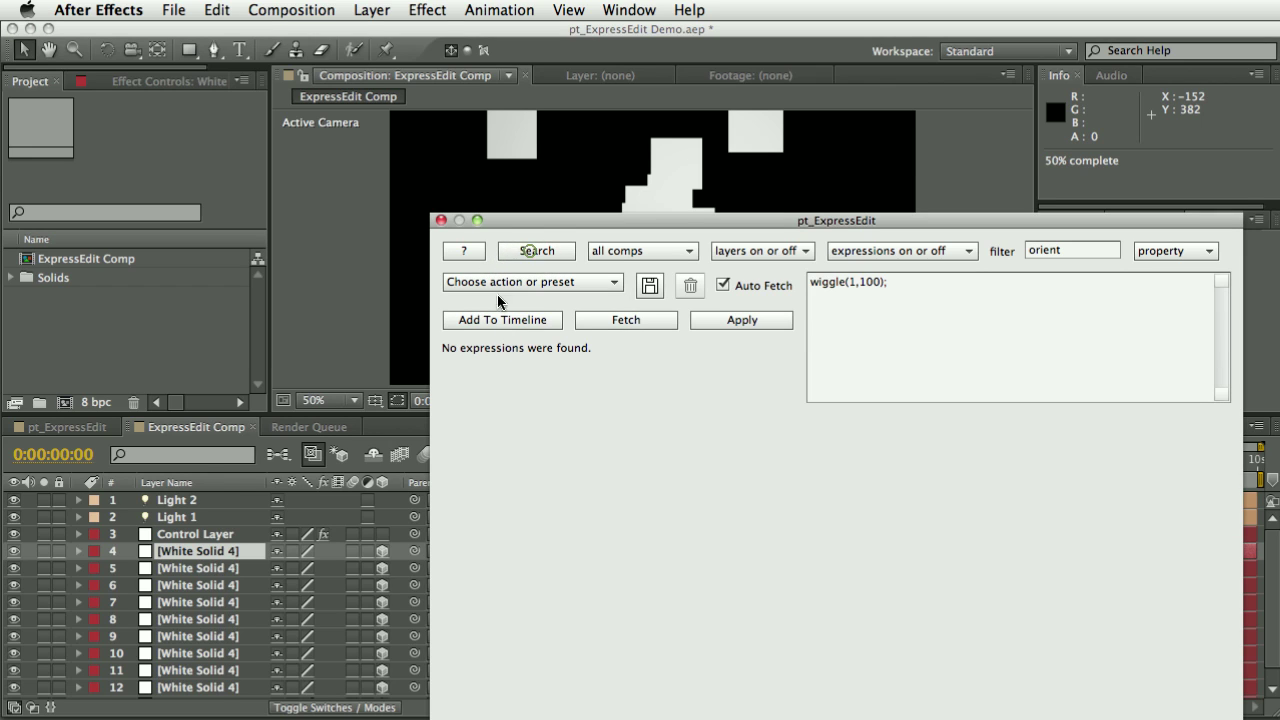
double_click(1060, 251)
key("BackSpace")
left_click(1166, 258)
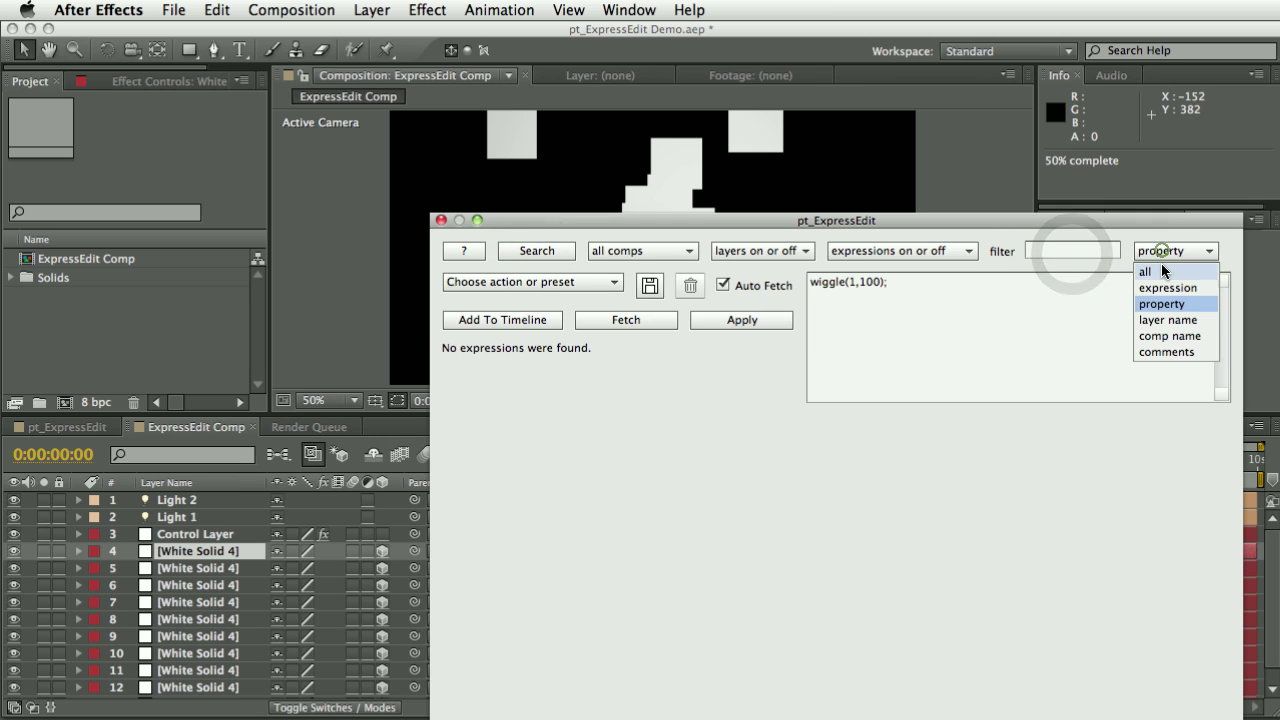
left_click(1150, 268)
left_click(537, 251)
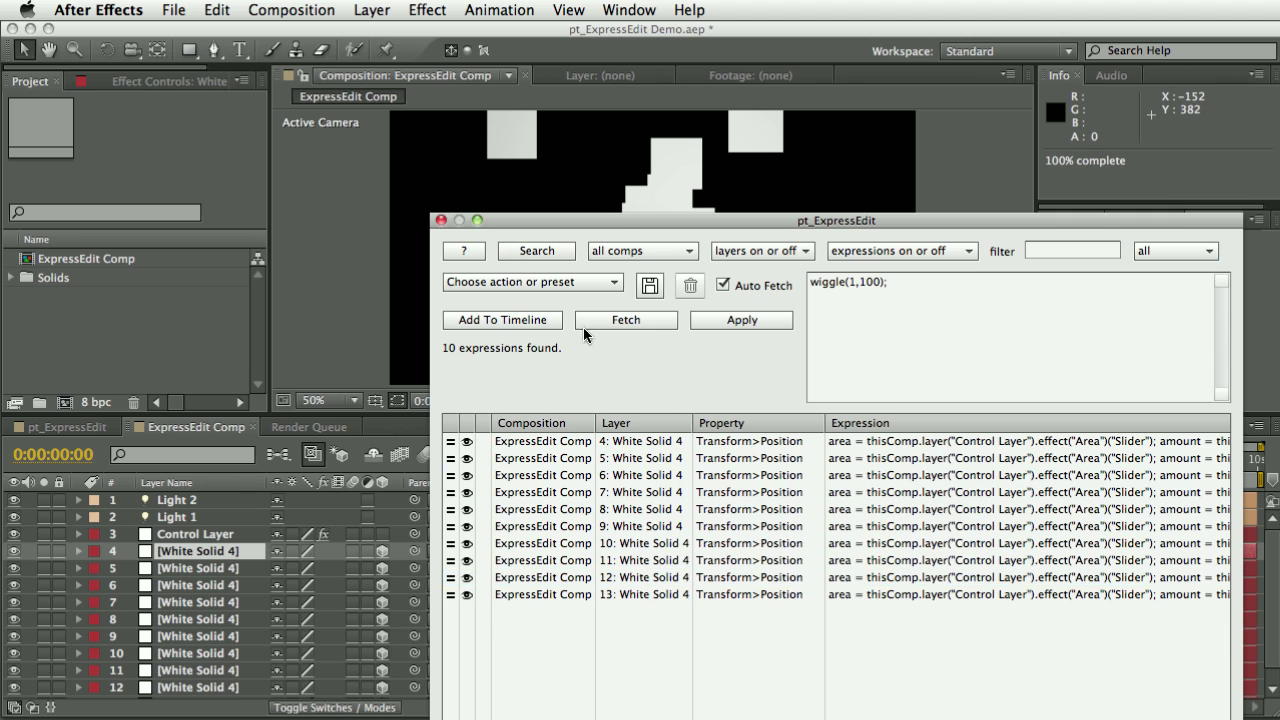
Move the pt_ExpressEdit panel off the comp and RAM-preview the wiggling solids
left_click_drag(609, 222, 703, 632)
left_click(237, 452)
key("KP_0")
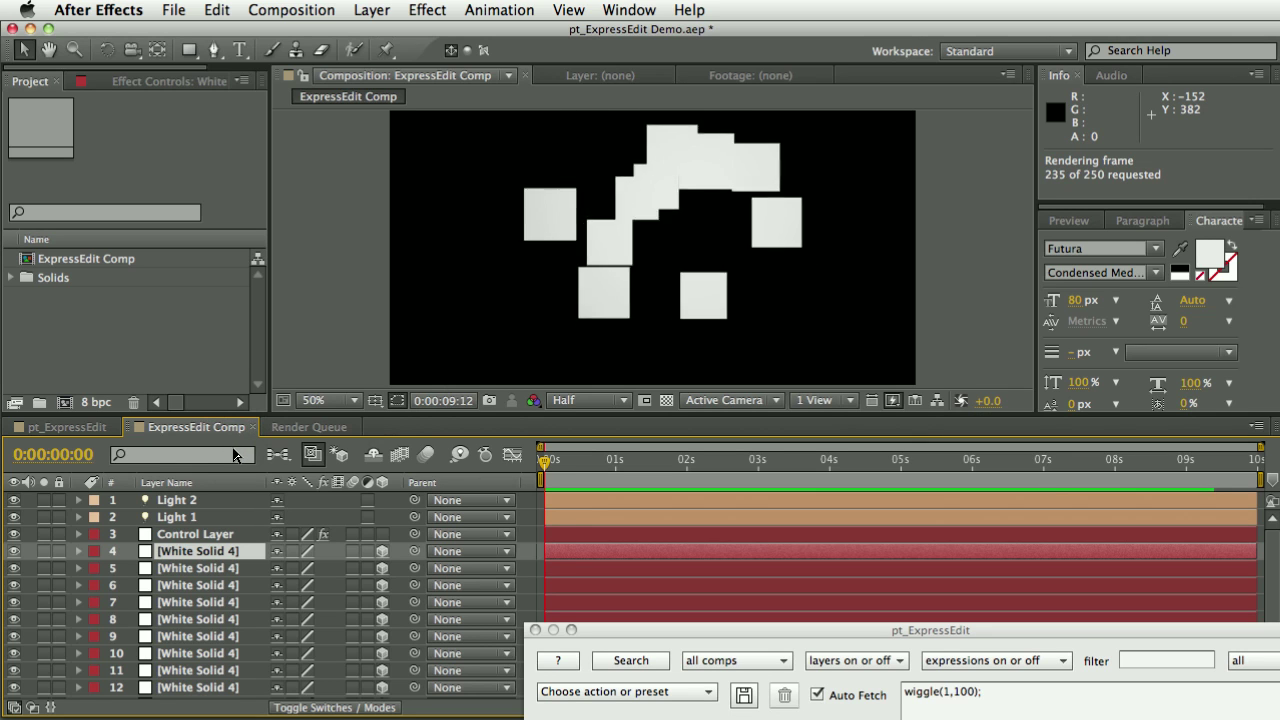
Stop the preview, bring the panel back, and open pt_ExpressEdit's help and preferences
left_click(231, 452)
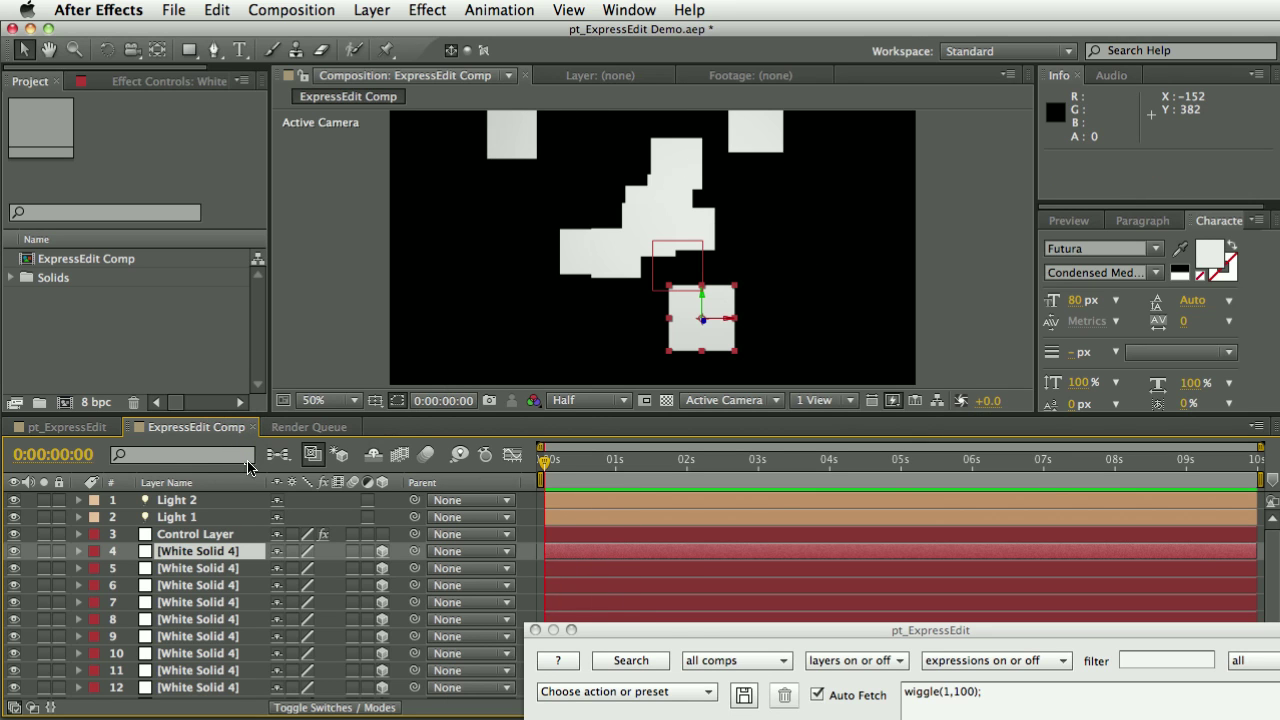
left_click_drag(695, 628, 659, 374)
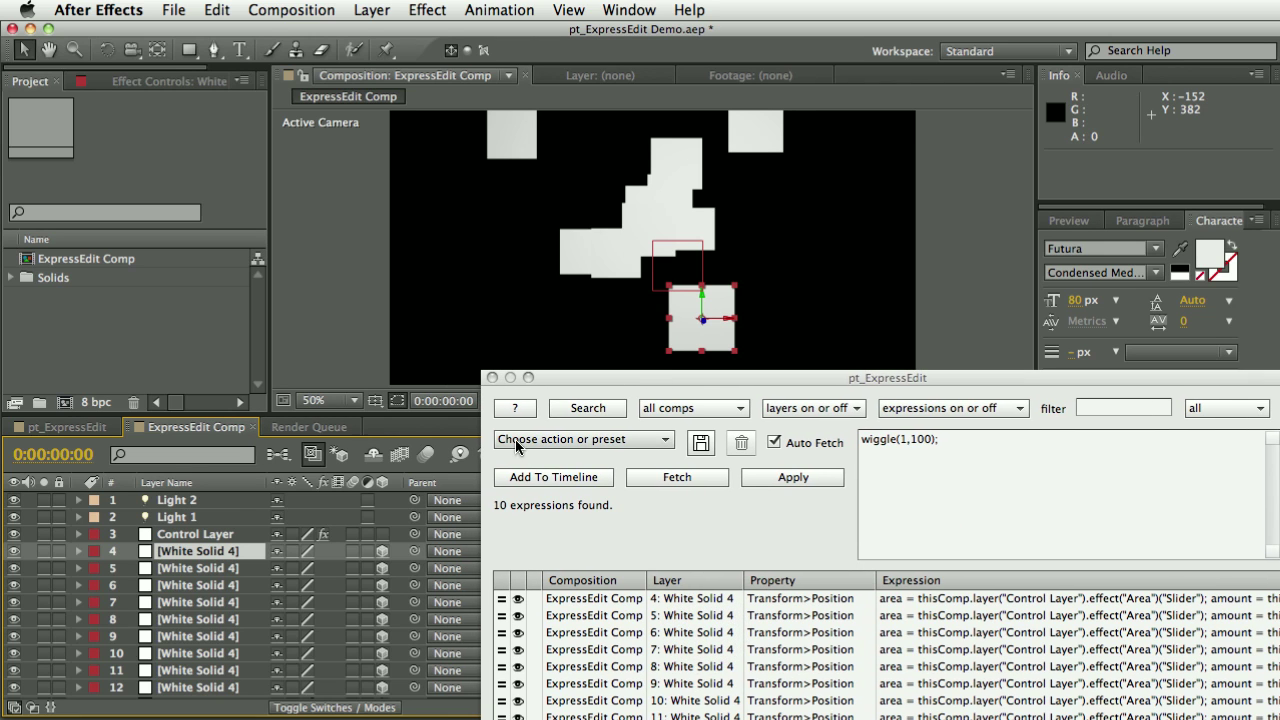
left_click(515, 408)
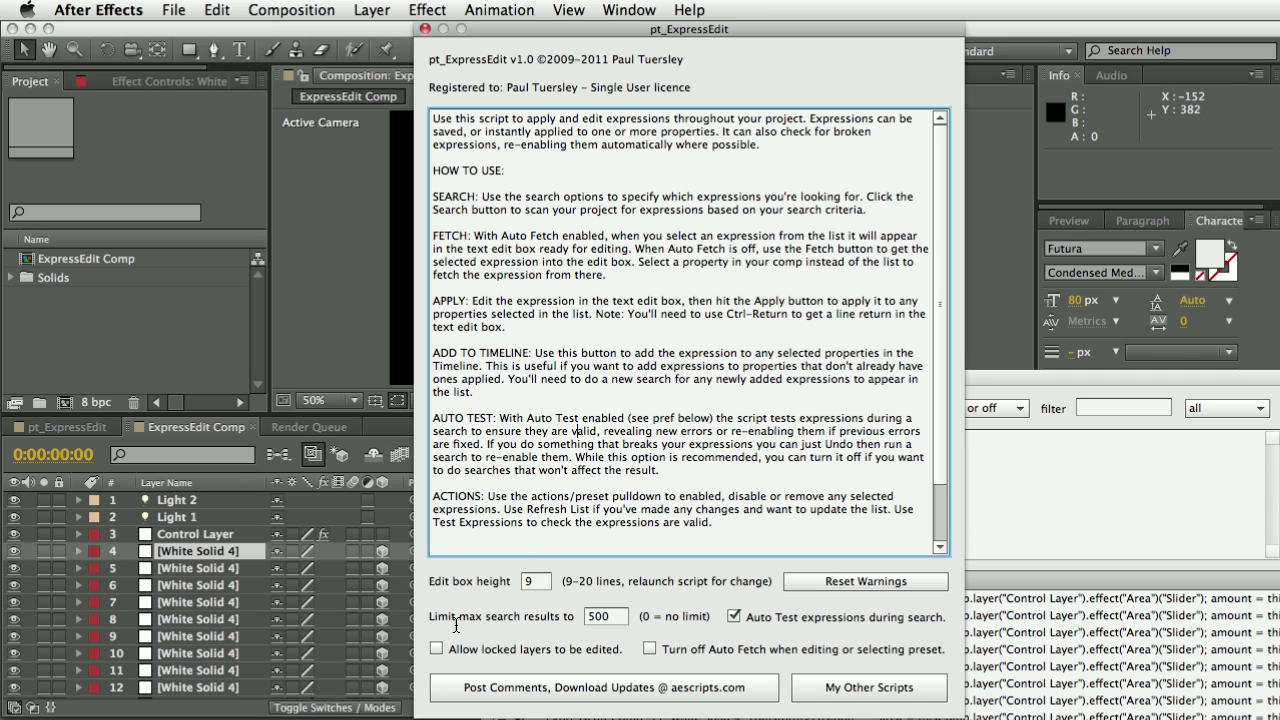
left_click(517, 579)
left_click(1023, 467)
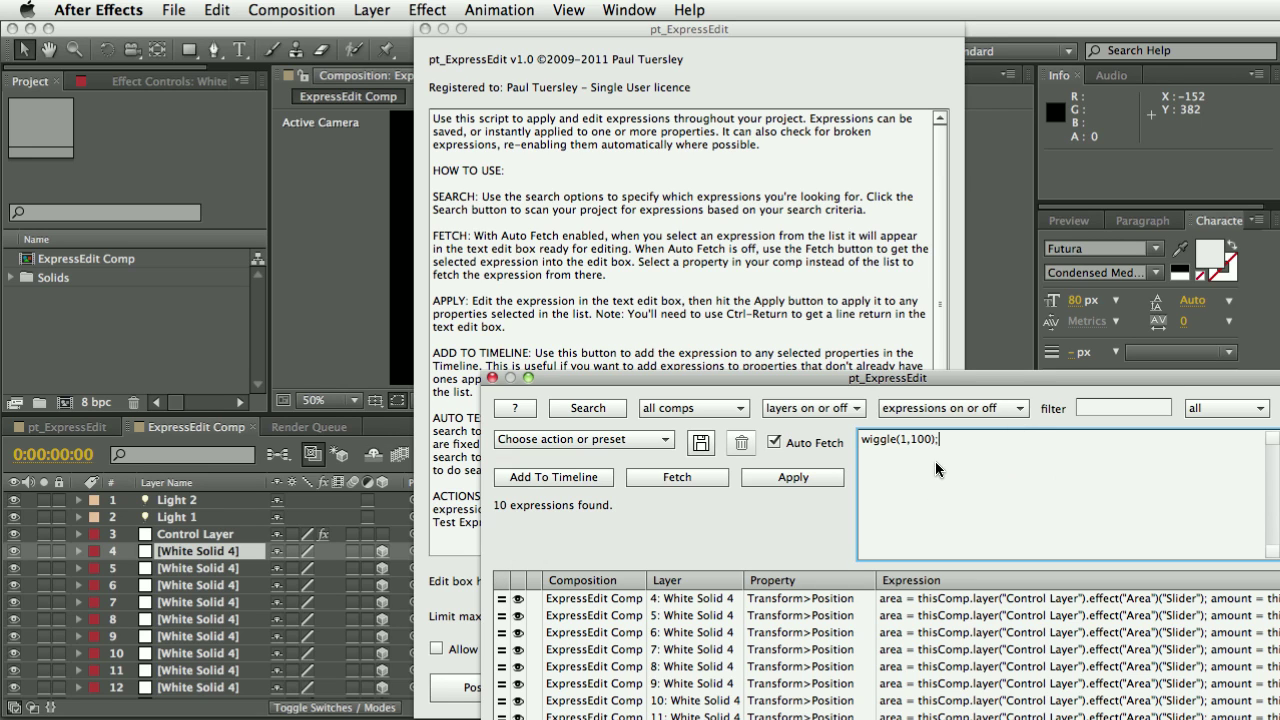
left_click(982, 492)
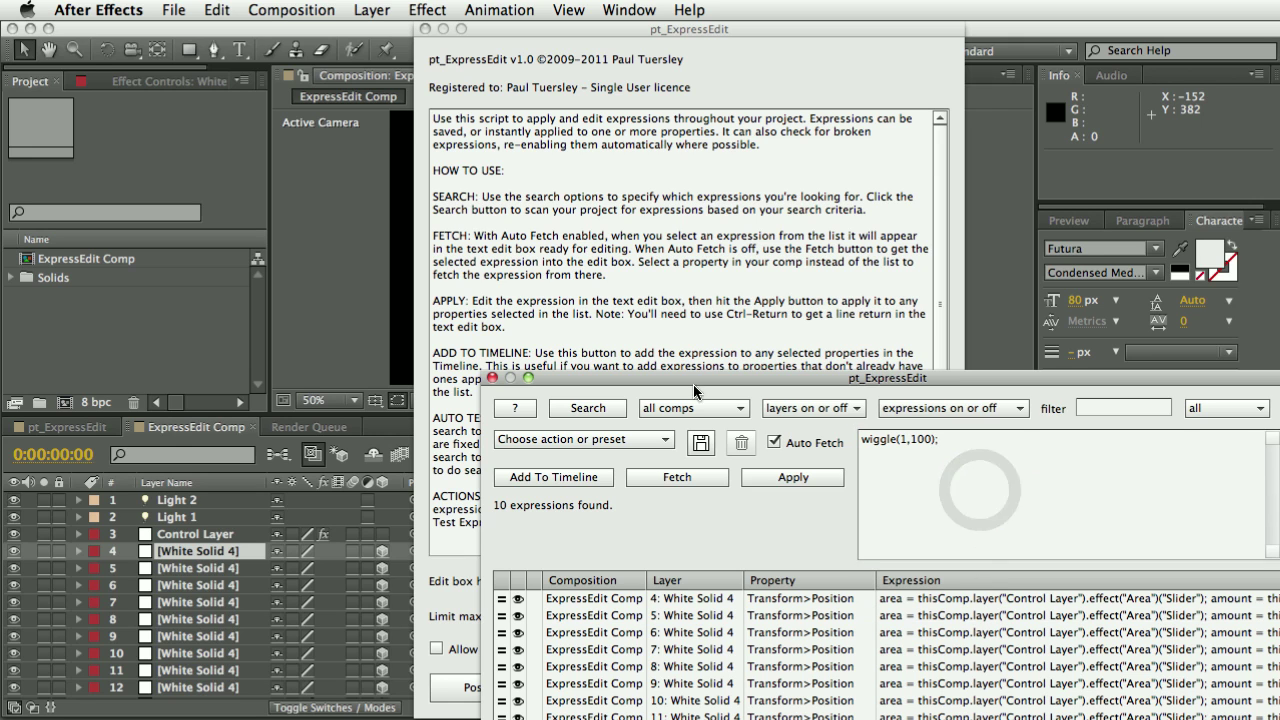
left_click(684, 84)
left_click(534, 582)
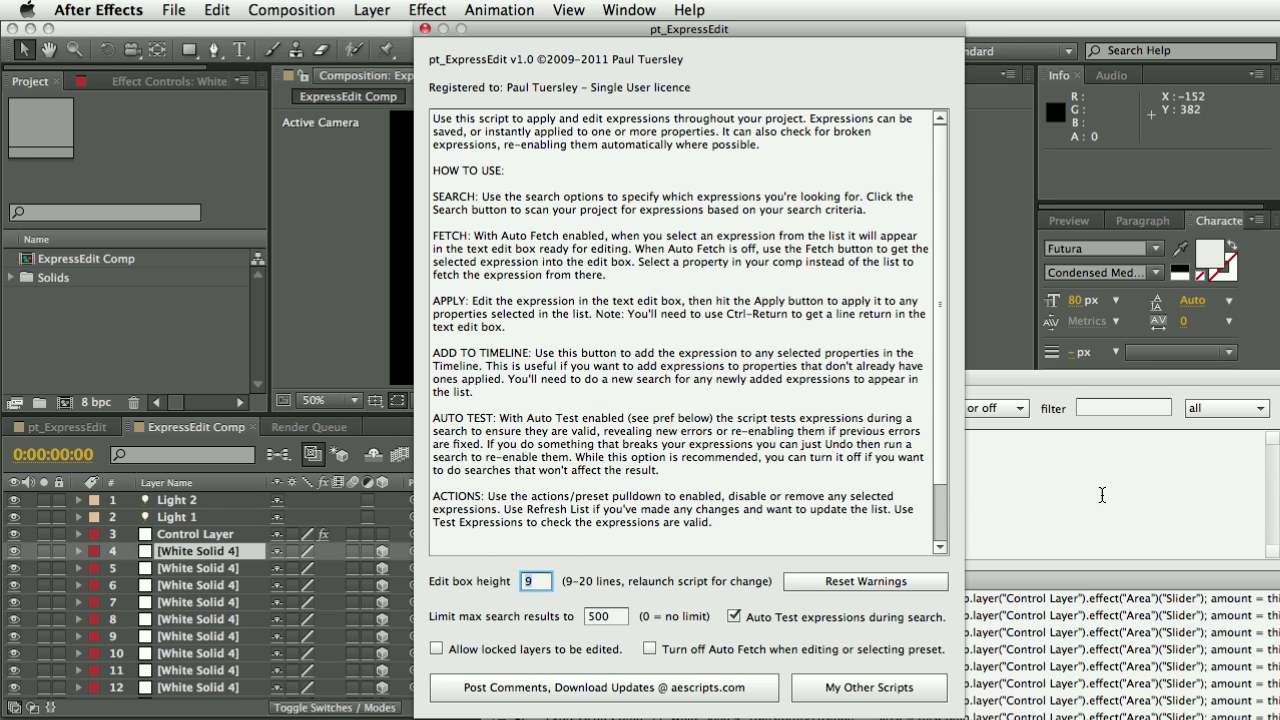
left_click(1045, 636)
double_click(590, 617)
Close the help window, lock layer 4, and run Refresh List so its lock shows
left_click(425, 29)
left_click_drag(665, 381, 655, 281)
left_click(58, 552)
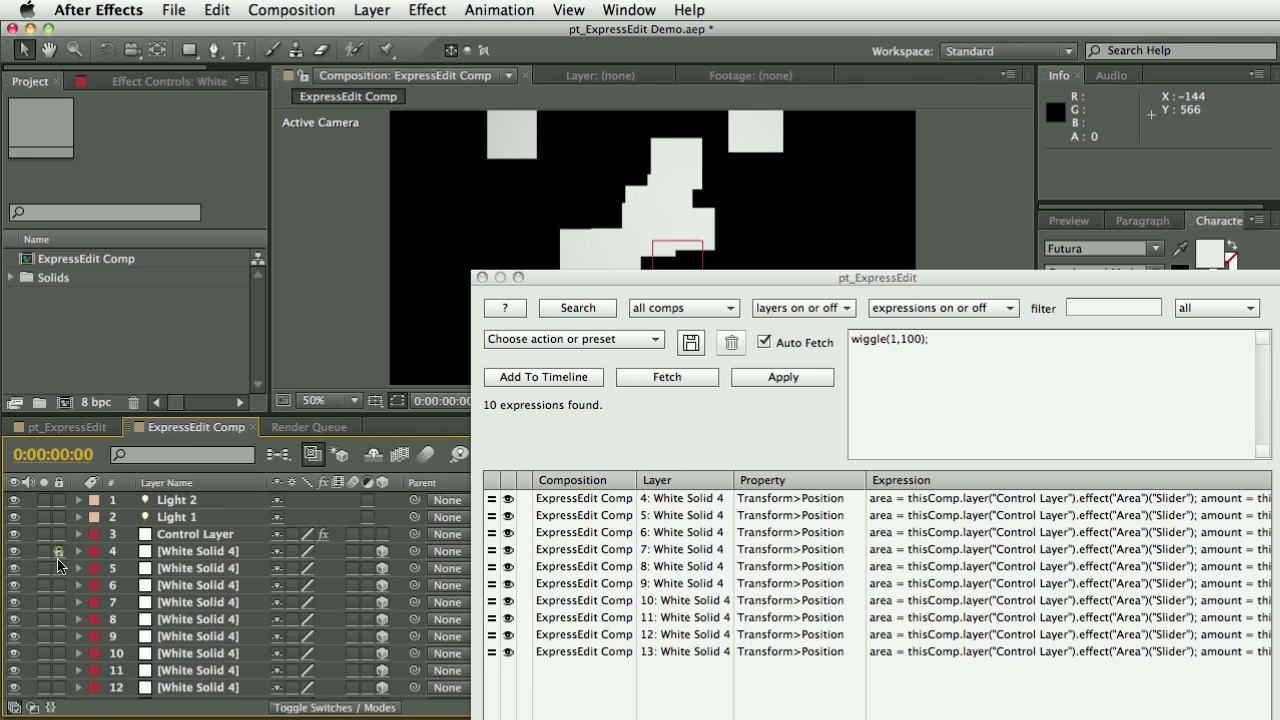
left_click(571, 339)
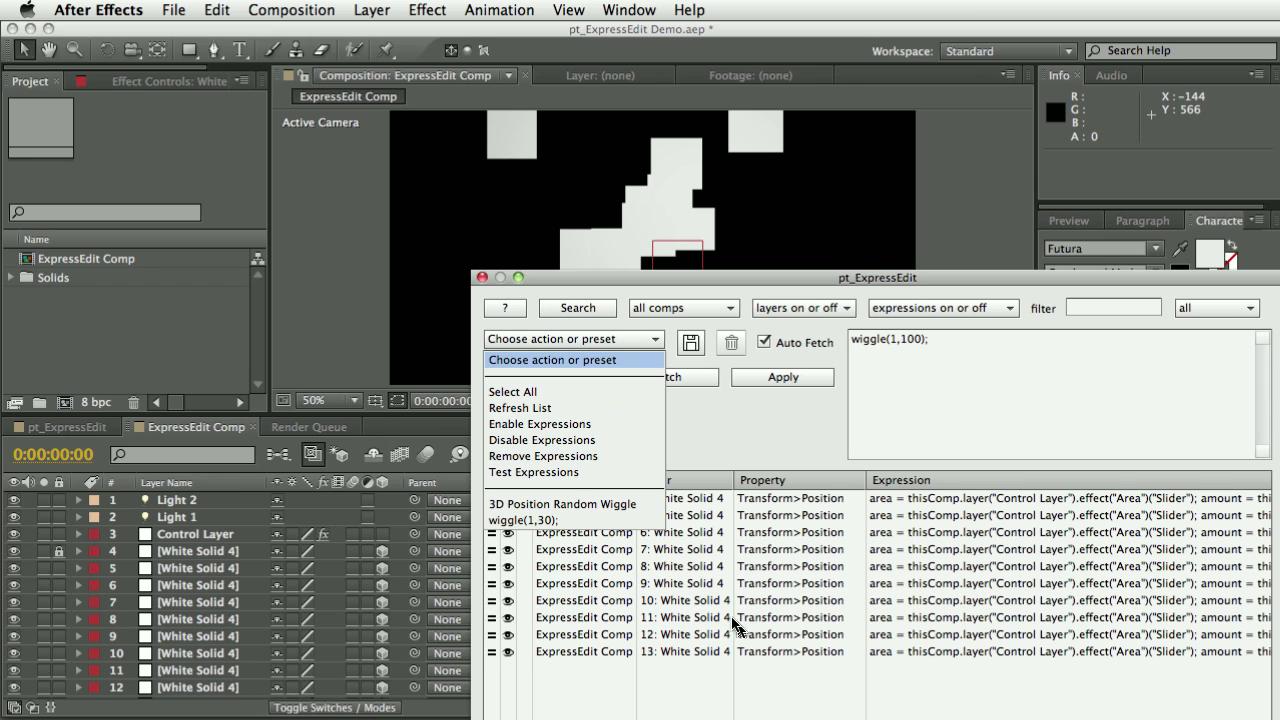
left_click(540, 408)
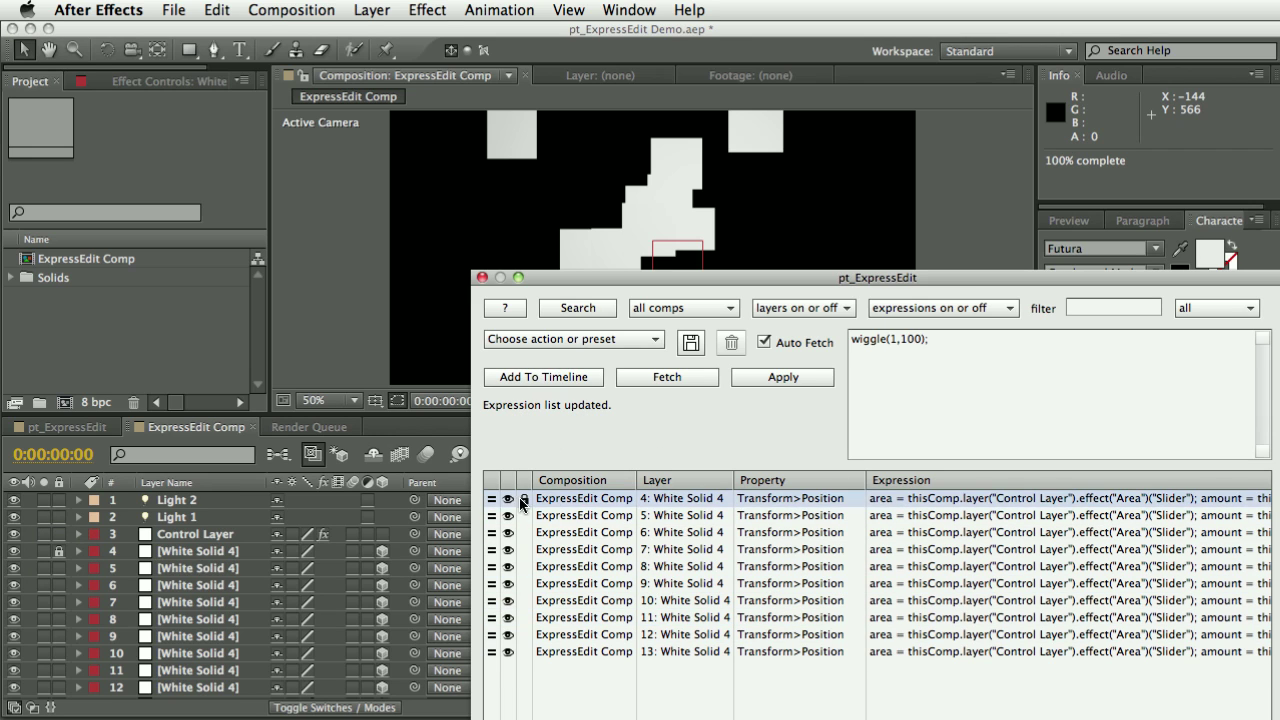
Try applying wiggle(1 instead of wiggle(0.5 to layer 4's Position expression
left_click(677, 500)
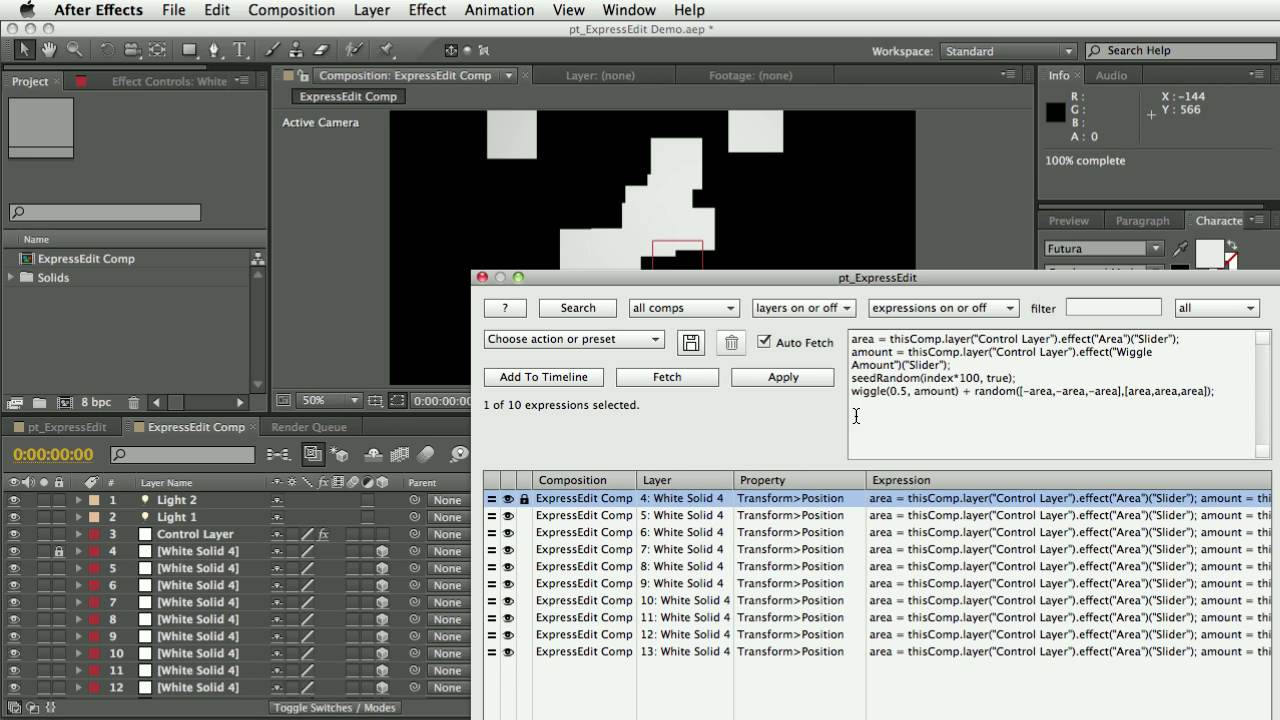
double_click(903, 393)
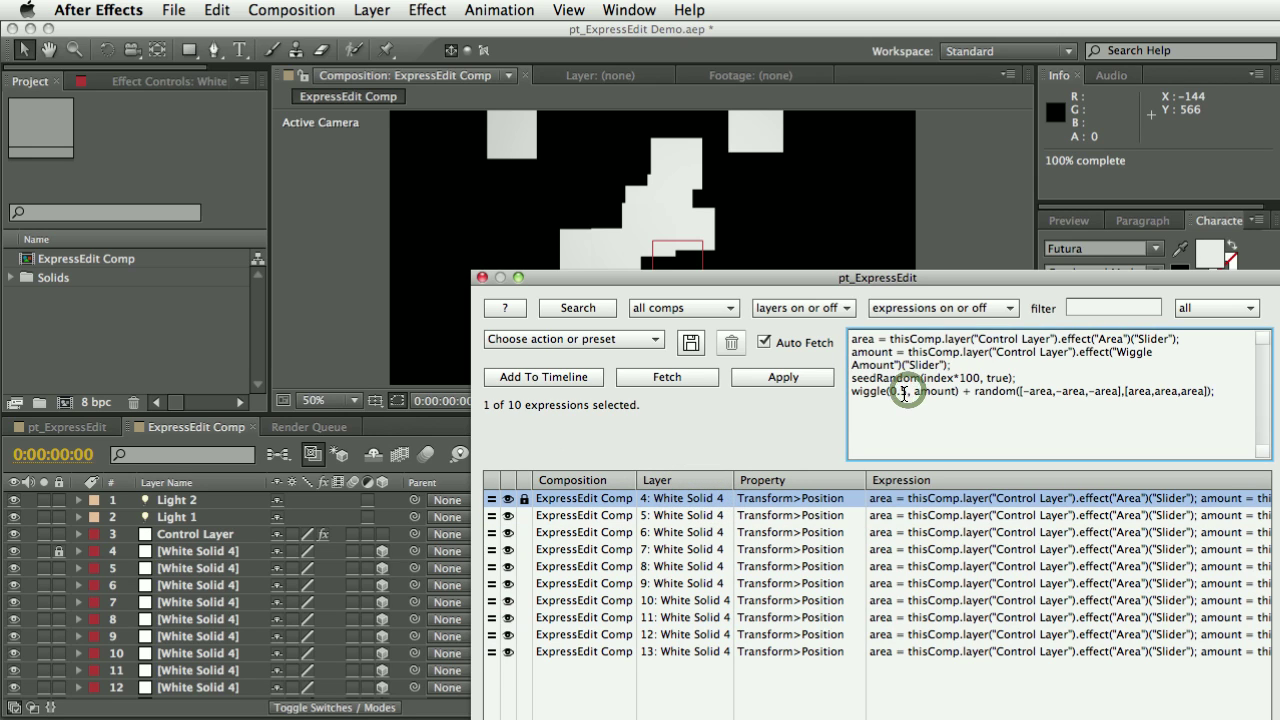
type("1")
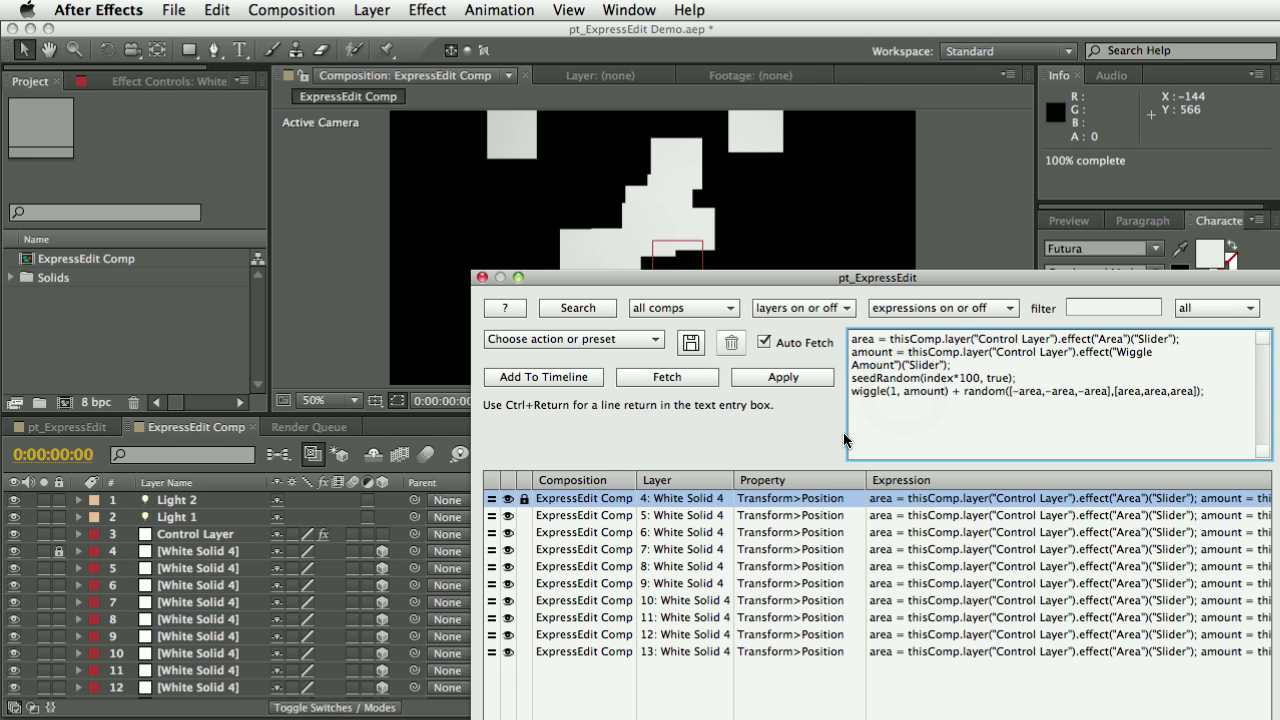
left_click(780, 378)
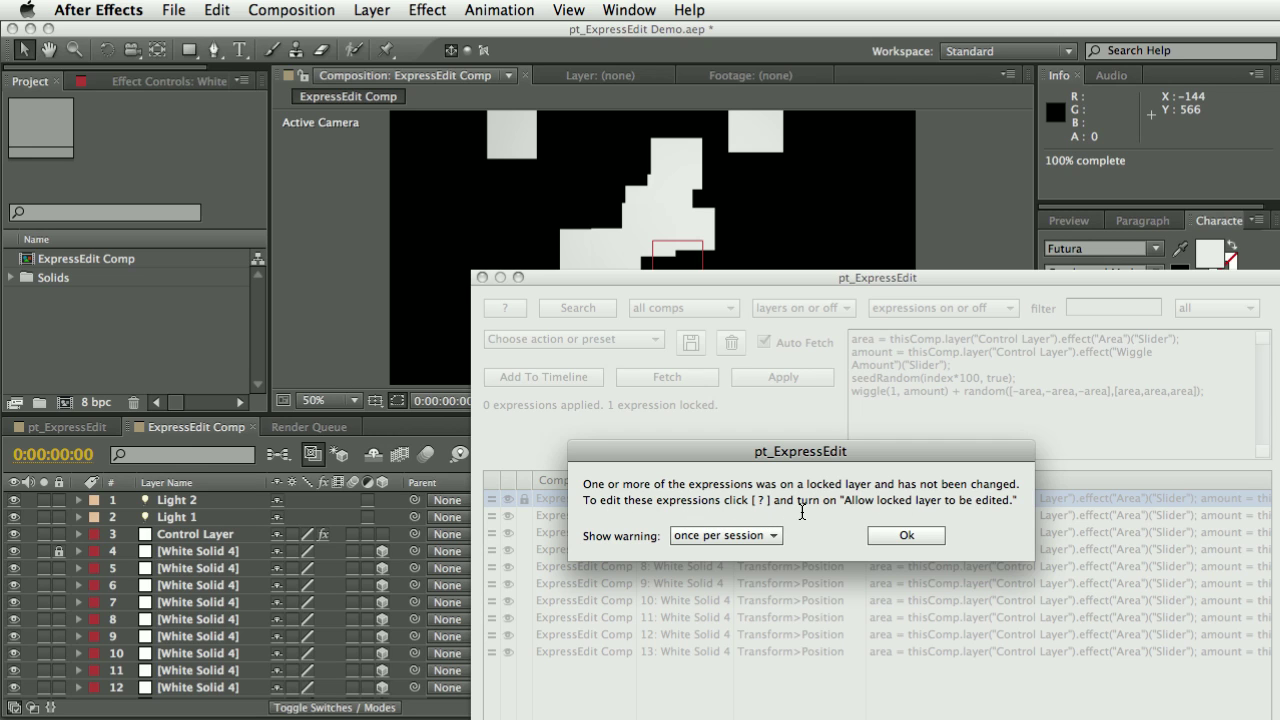
Dismiss the warning and enable Allow locked layers to be edited in pt_ExpressEdit preferences
left_click(906, 536)
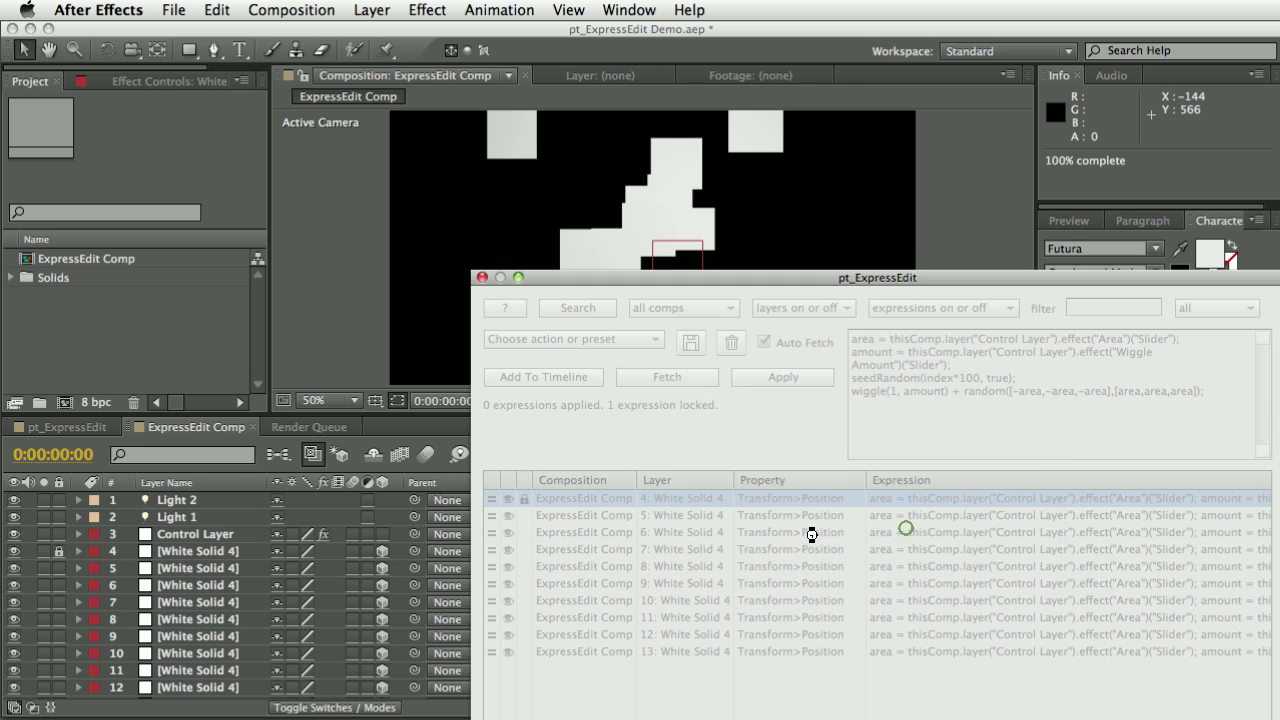
left_click(505, 308)
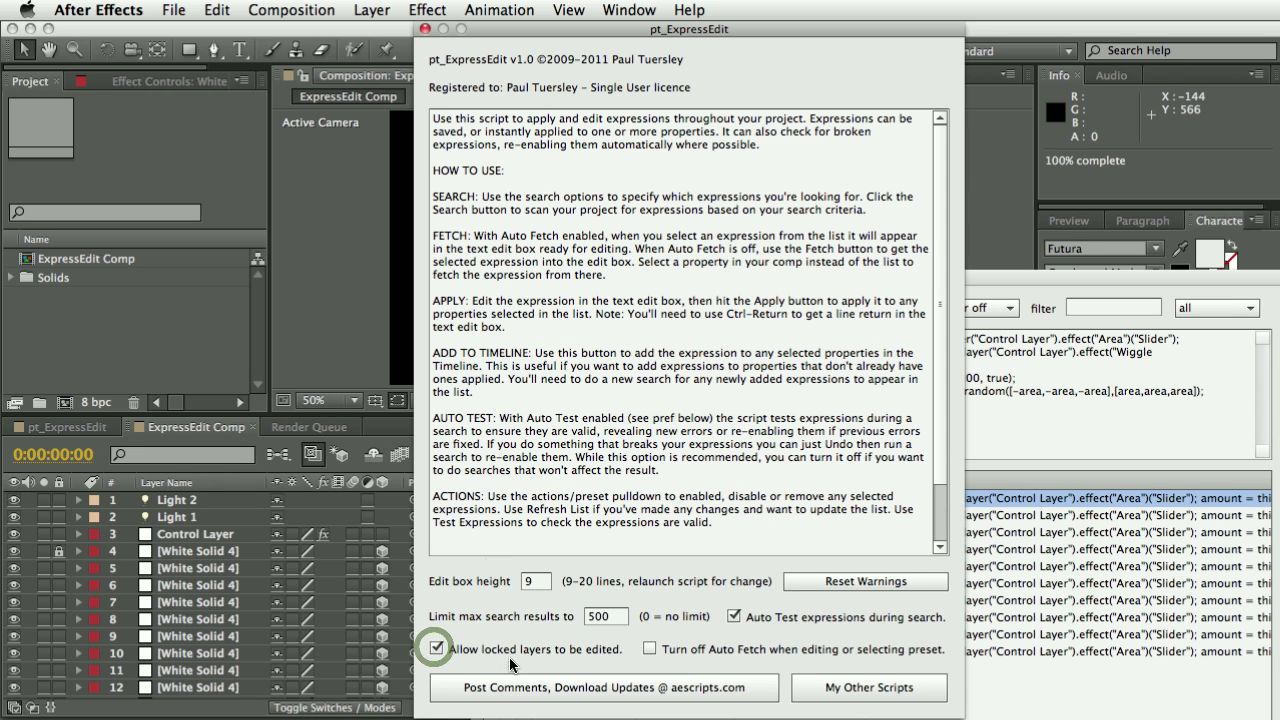
left_click(425, 29)
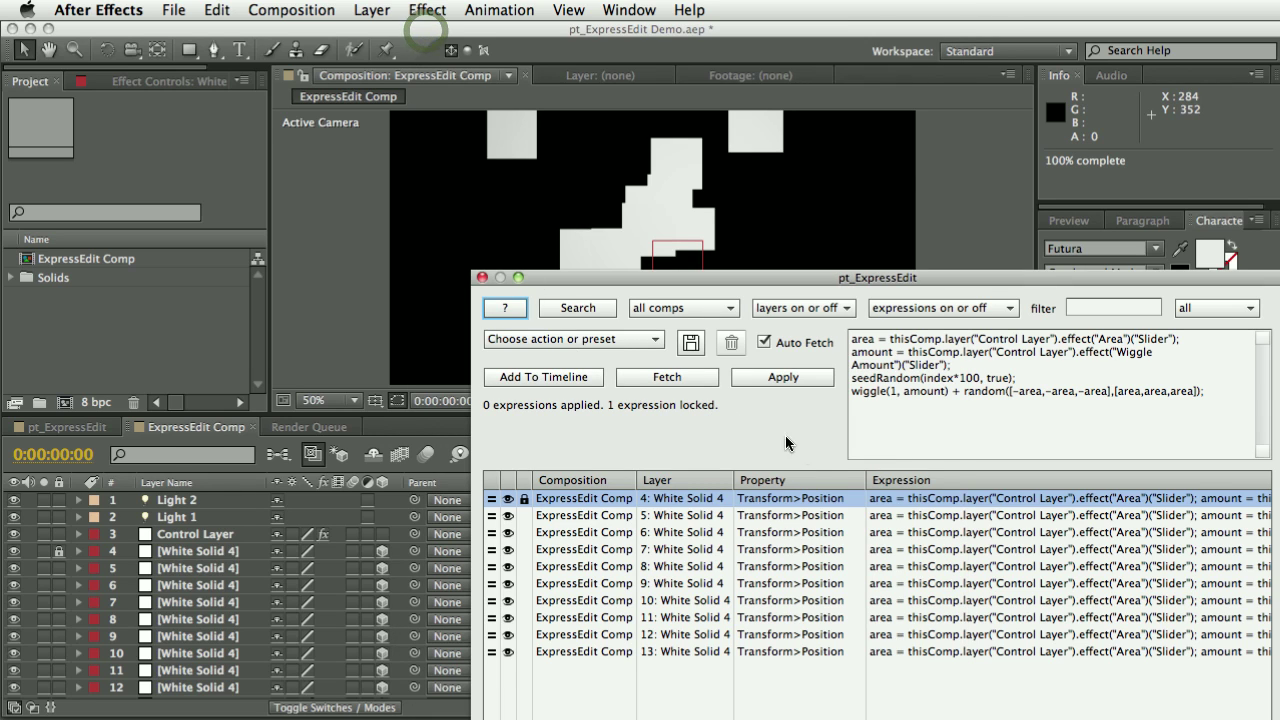
Select only layer 4's Position expression and fetch its original wiggle(0.5, amount) text
left_click(819, 516, "shift")
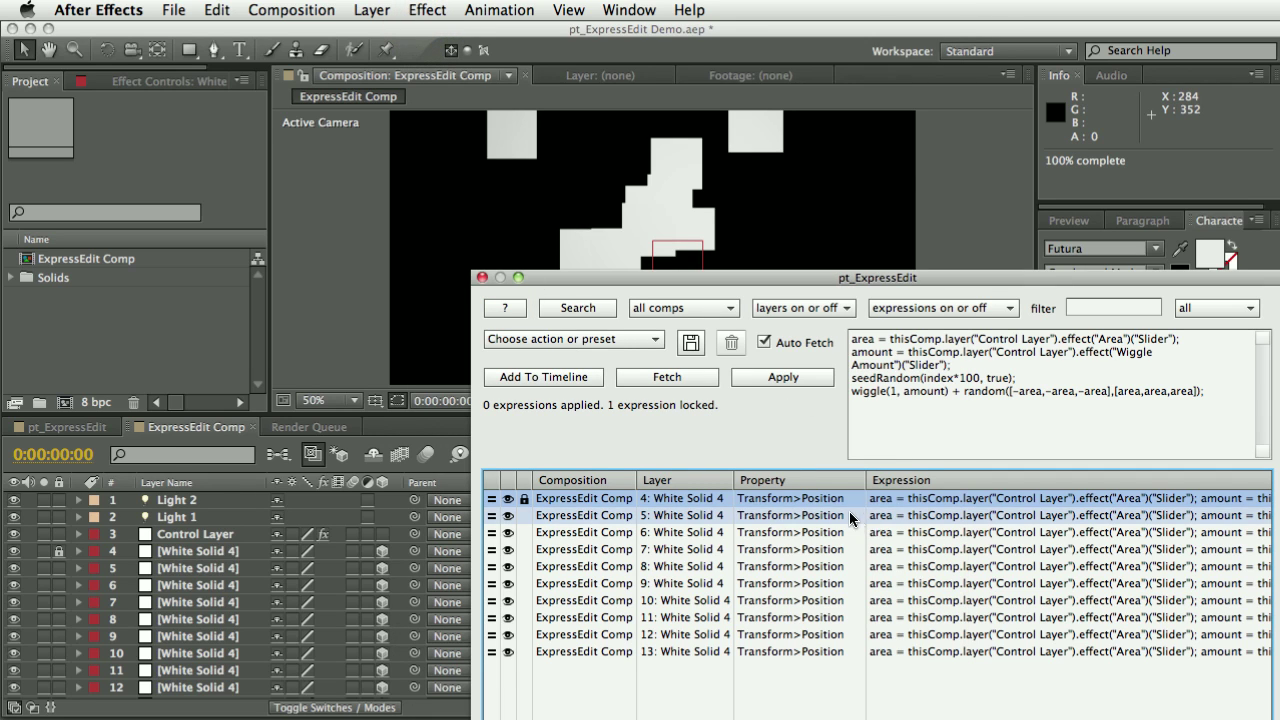
left_click(895, 500)
left_click(884, 567, "super")
left_click(912, 498)
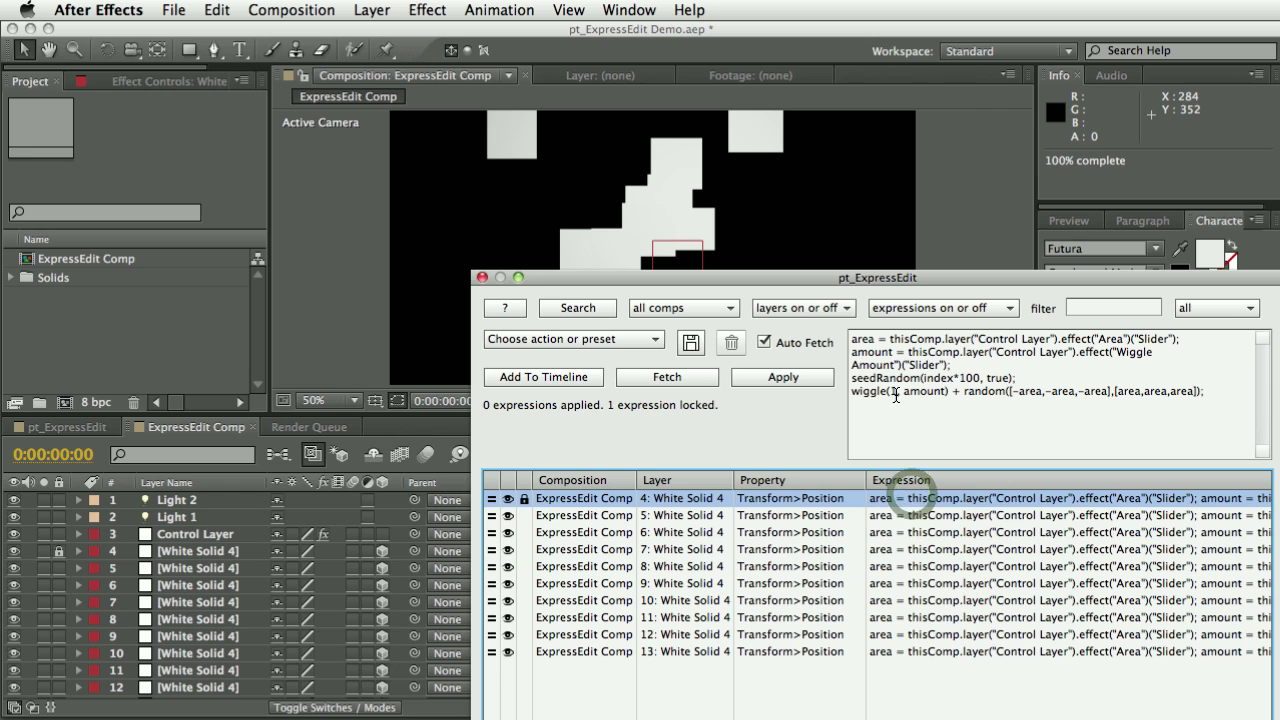
left_click(685, 379)
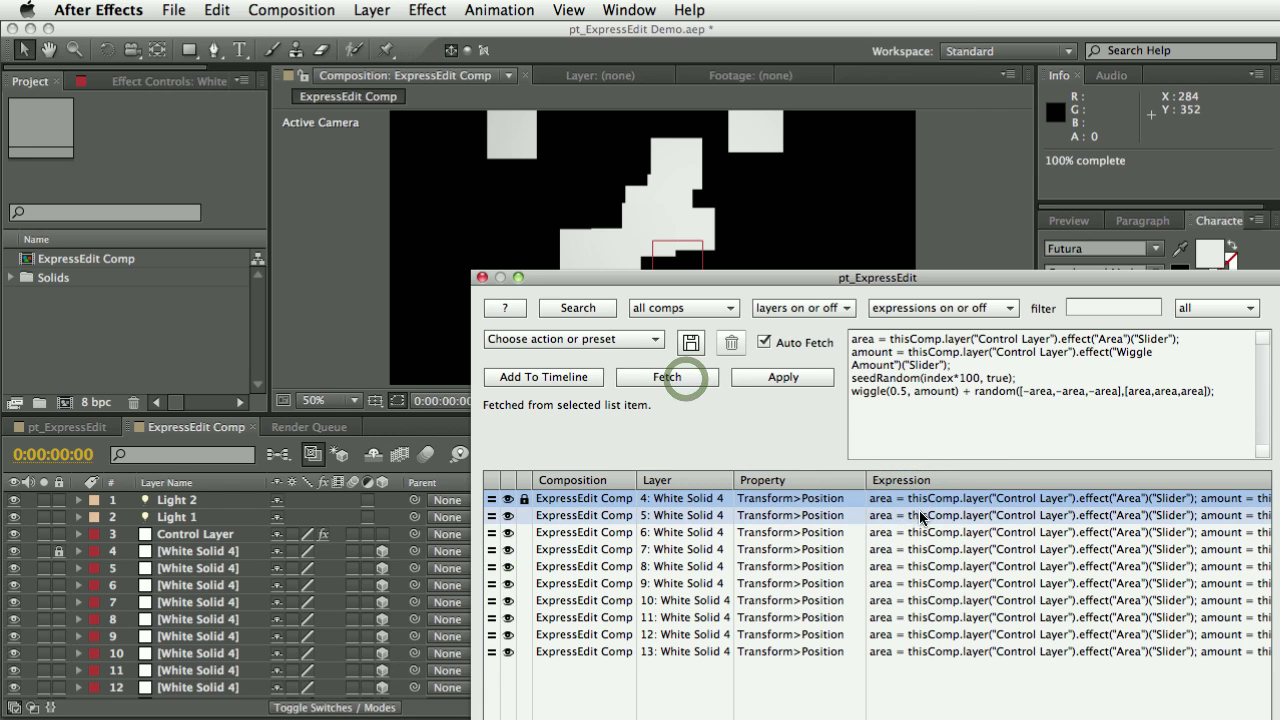
Change layer 4's wiggle frequency from 0.5 to 1, apply it, then check the help window
left_click(904, 395)
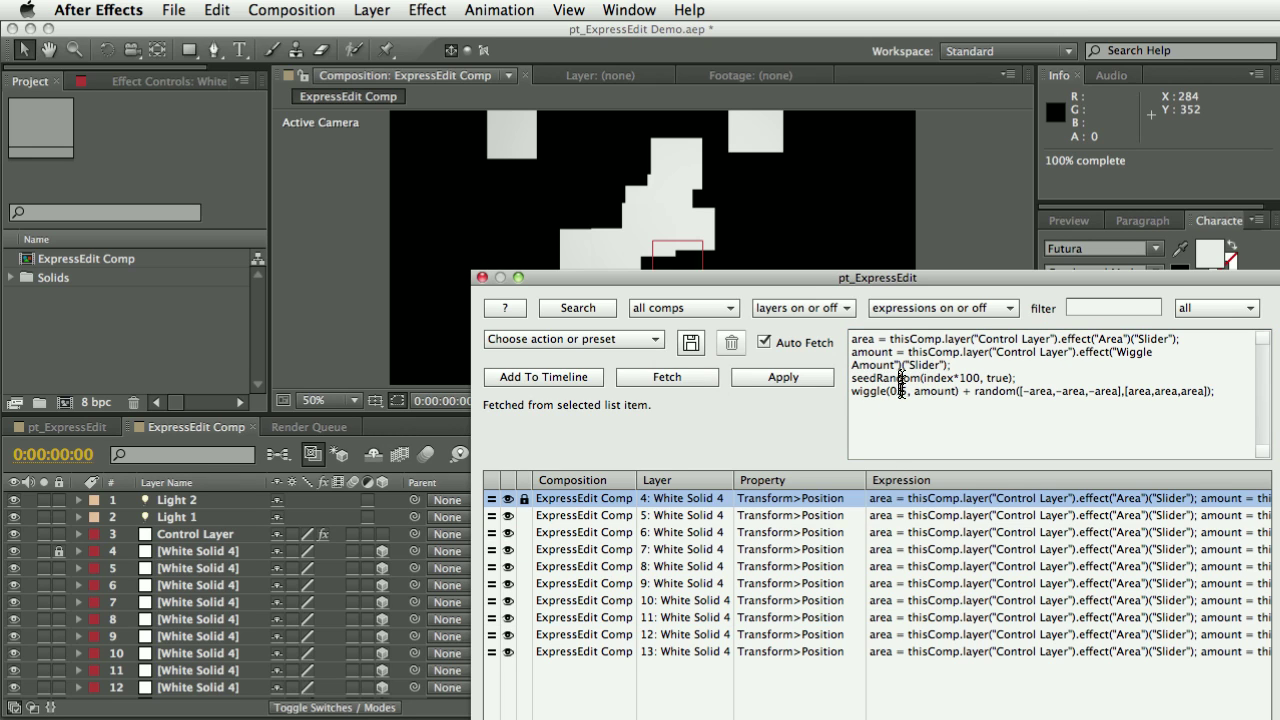
double_click(900, 391)
key("BackSpace")
type("1")
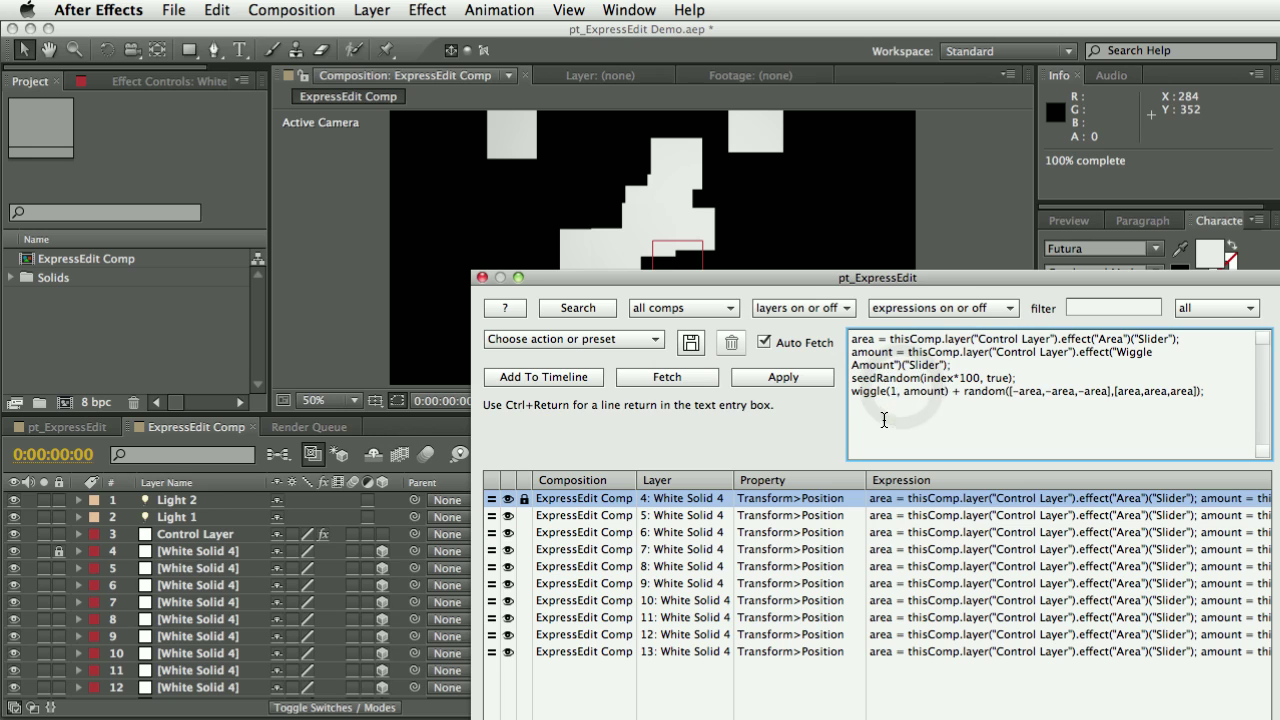
left_click(795, 378)
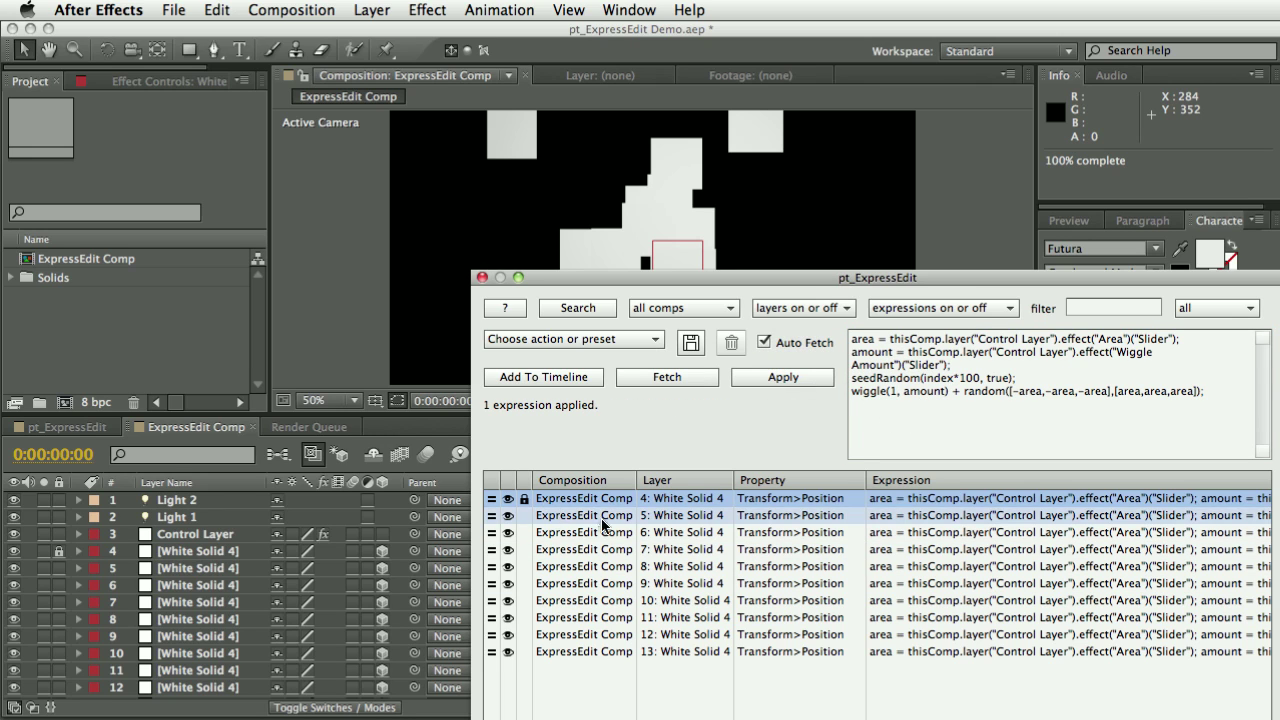
left_click(505, 308)
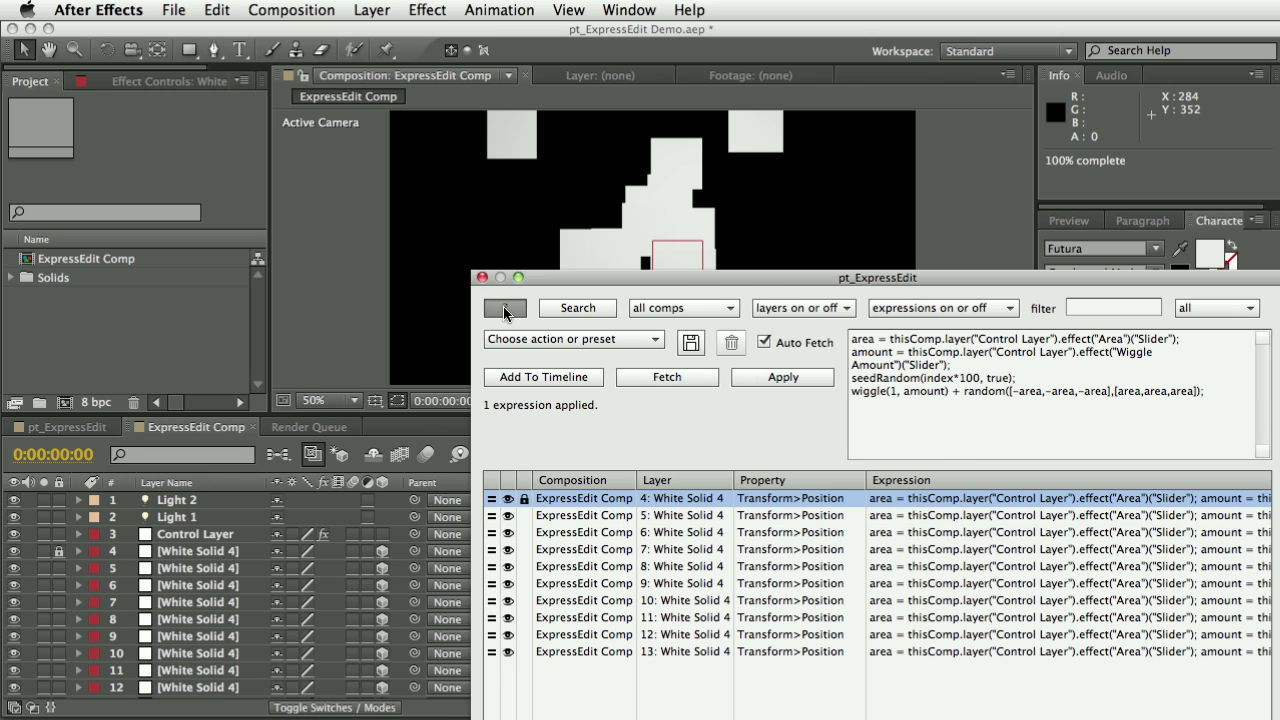
left_click(421, 28)
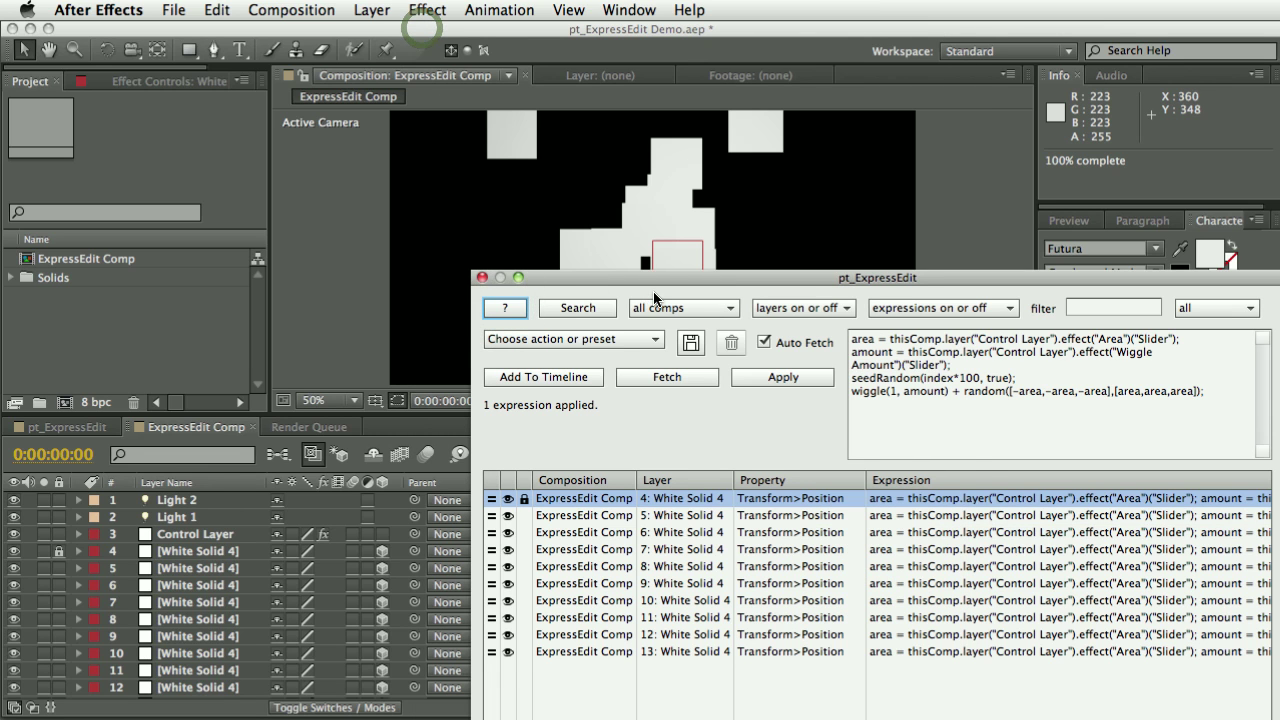